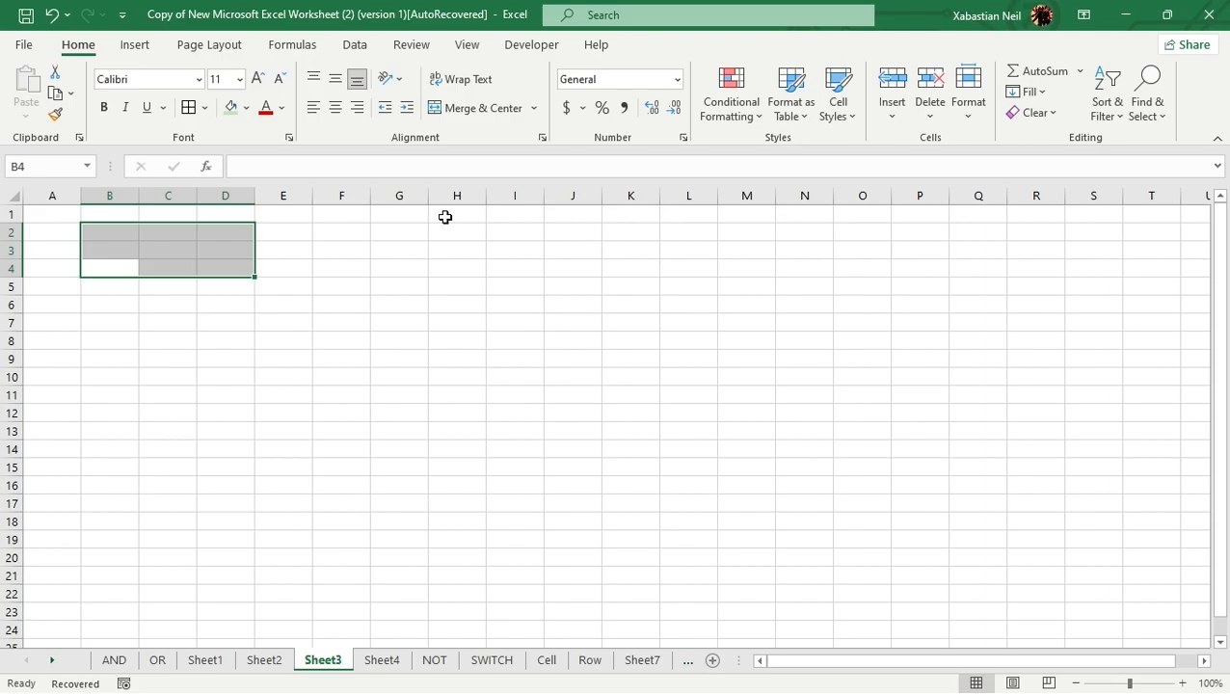
- Switch Sheet3 to the Page Layout view
left_click(358, 77)
left_click_drag(440, 273, 400, 251)
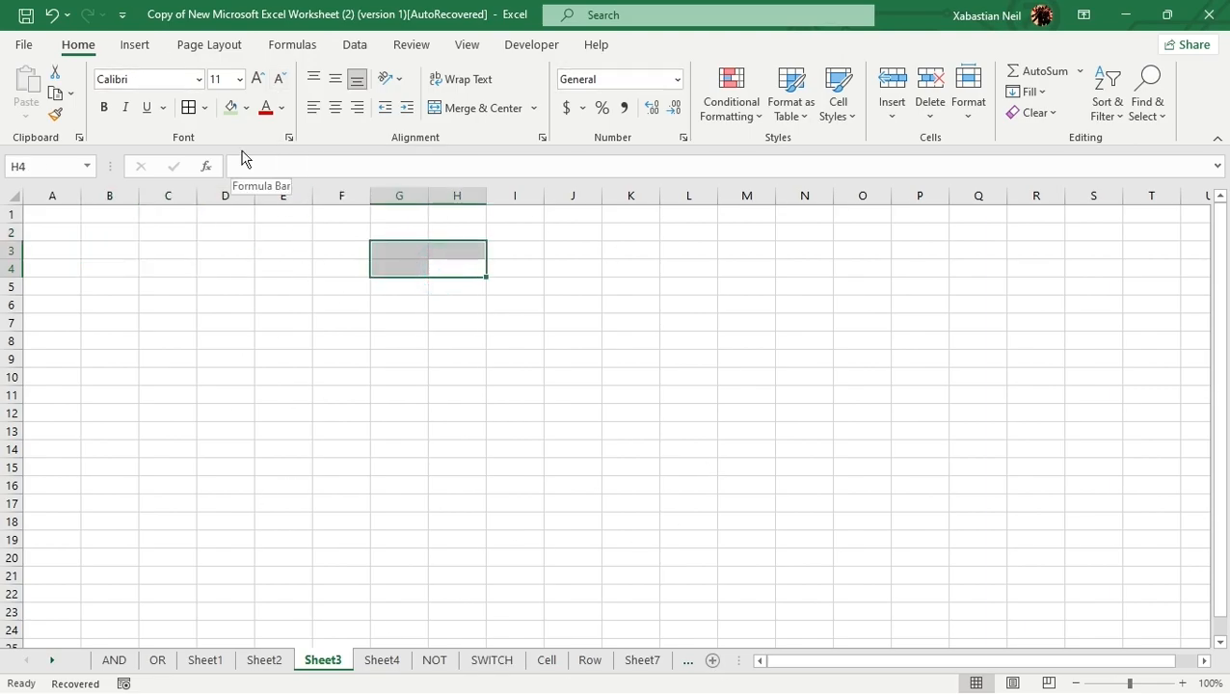
left_click(465, 48)
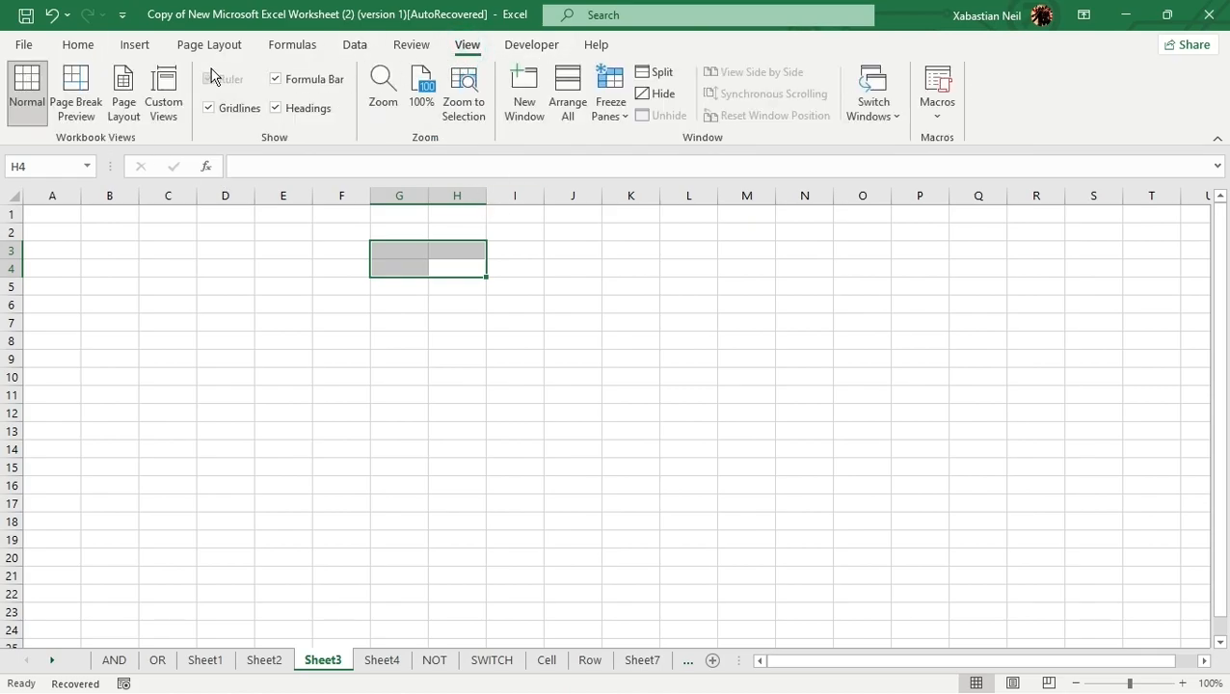
left_click(125, 81)
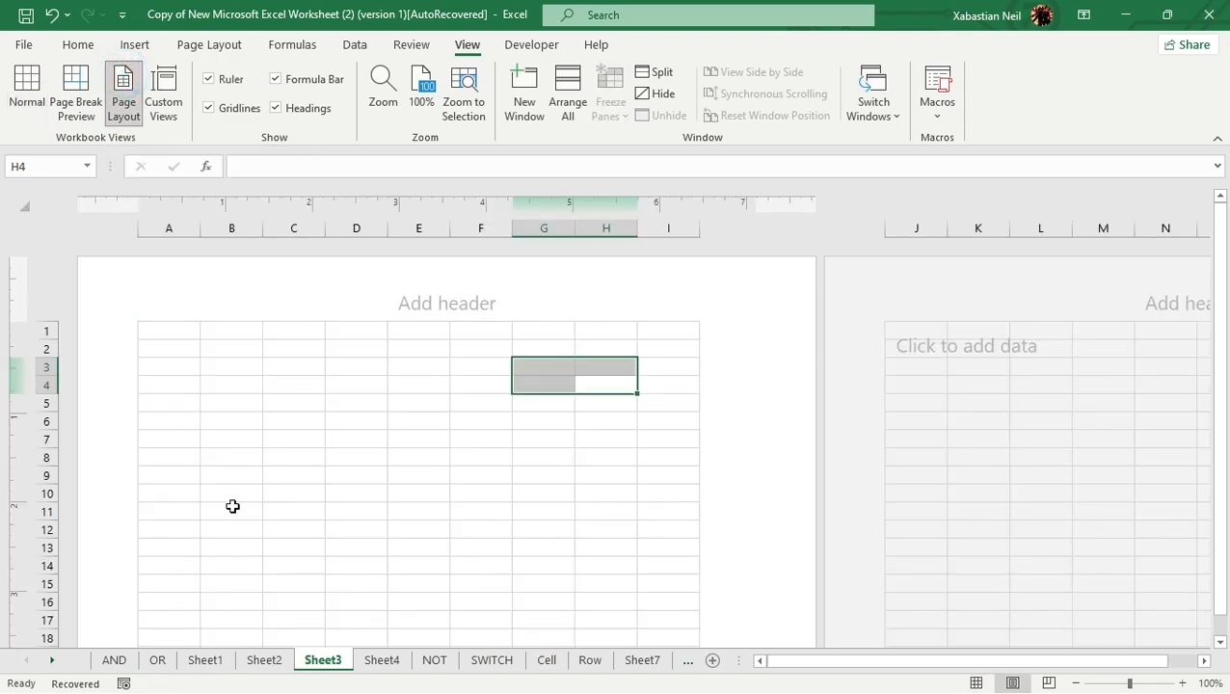
scroll(355, 412, "down", 2)
scroll(355, 412, "up", 3)
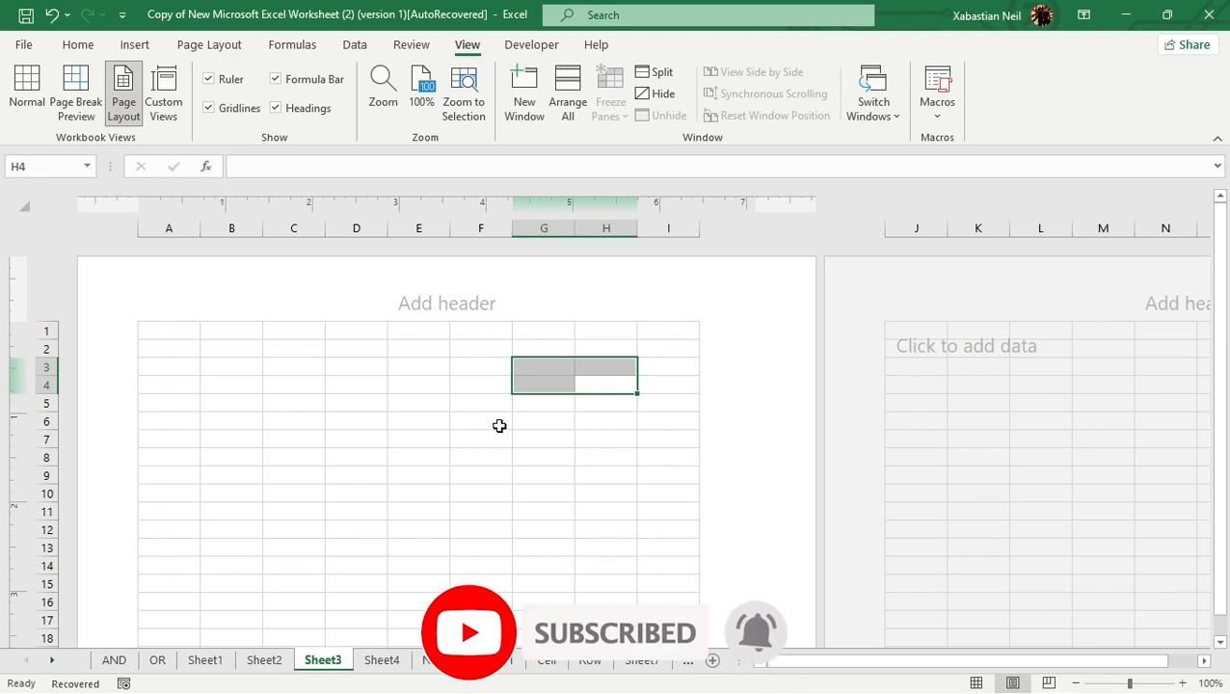
left_click(234, 228)
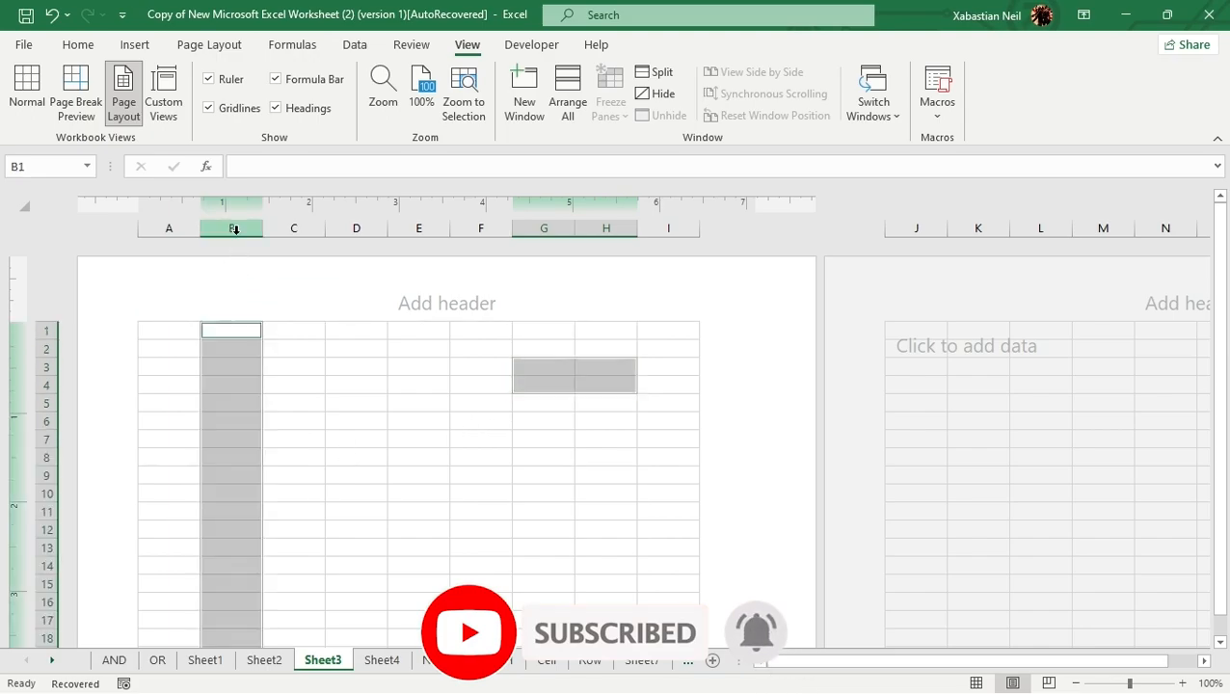
left_click(482, 231, "ctrl")
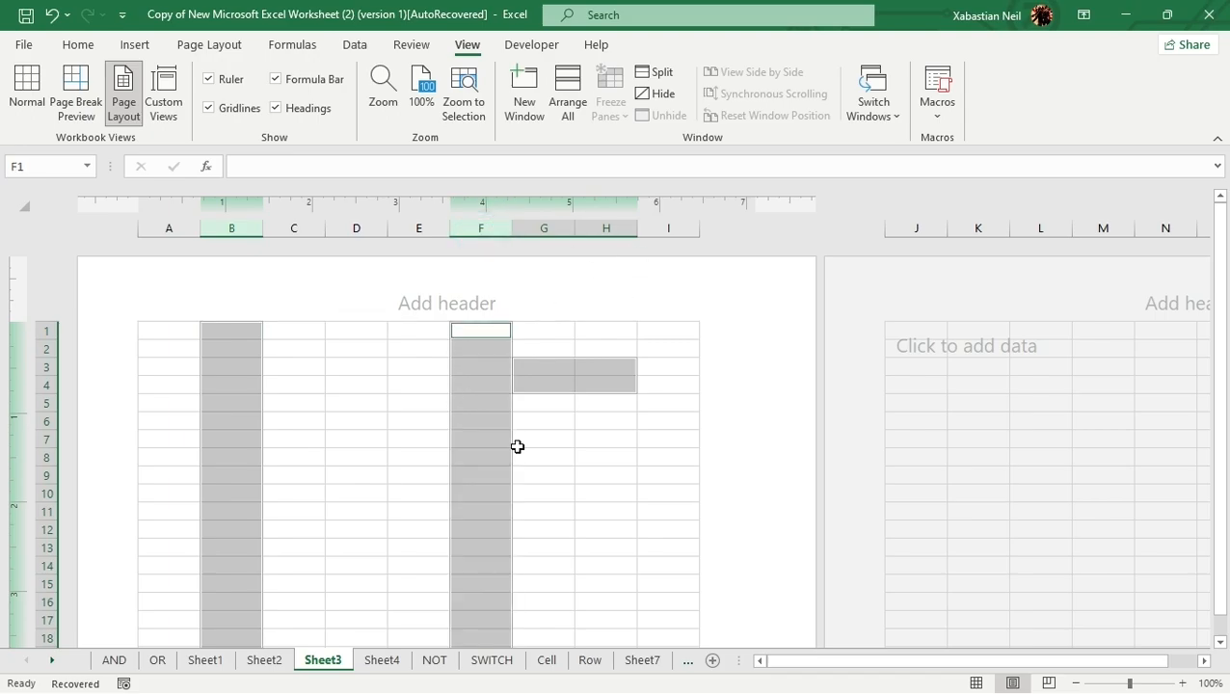
left_click(543, 549)
left_click(233, 227, "ctrl")
left_click(481, 227, "ctrl")
left_click(595, 362)
left_click(487, 330)
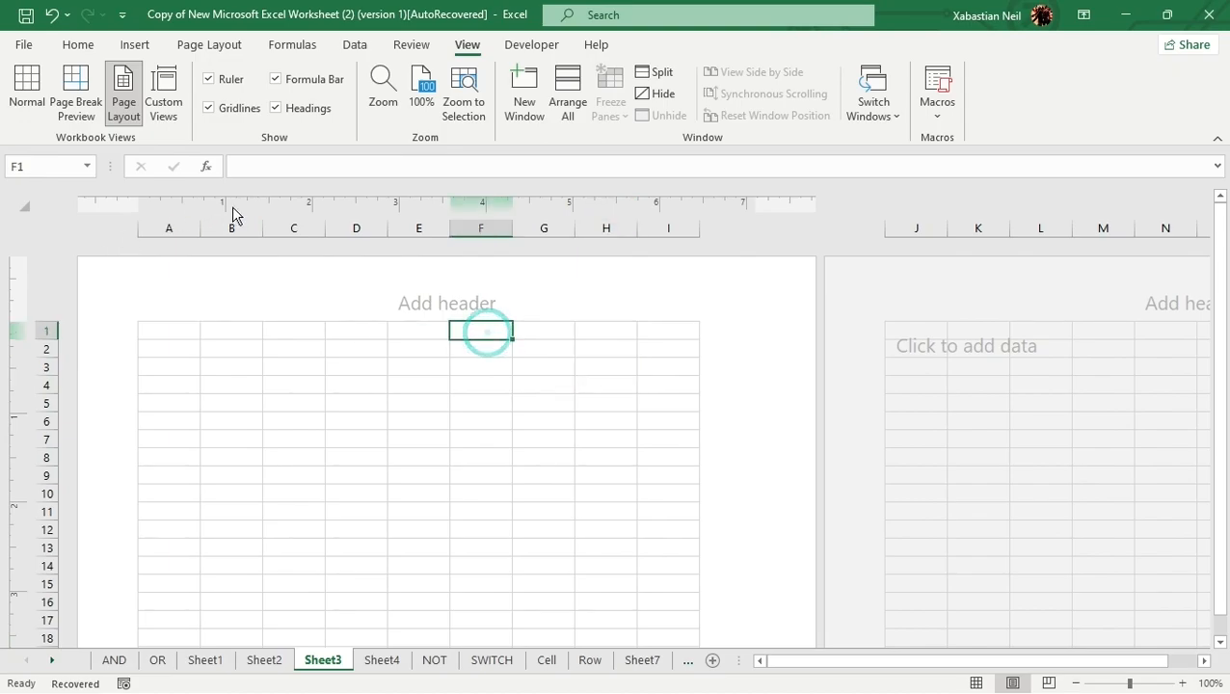
- Set the width of columns B and F together to 0.45 inches
left_click(232, 228, "ctrl")
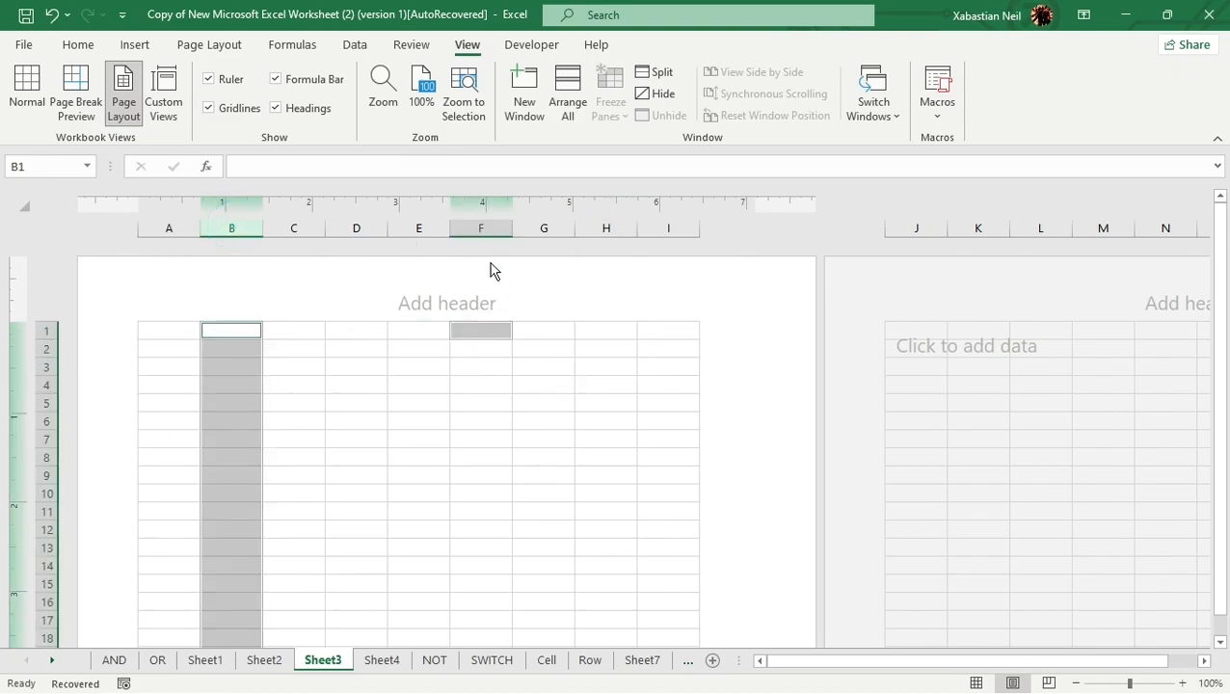
left_click(489, 229, "ctrl")
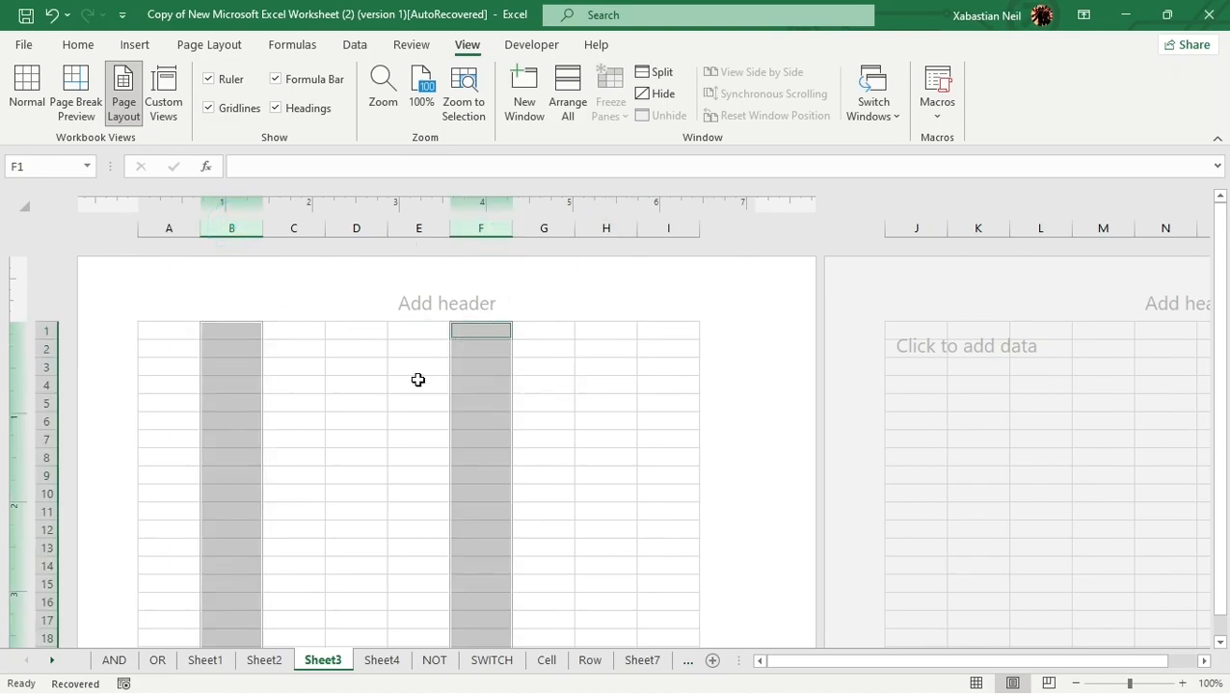
right_click(485, 232)
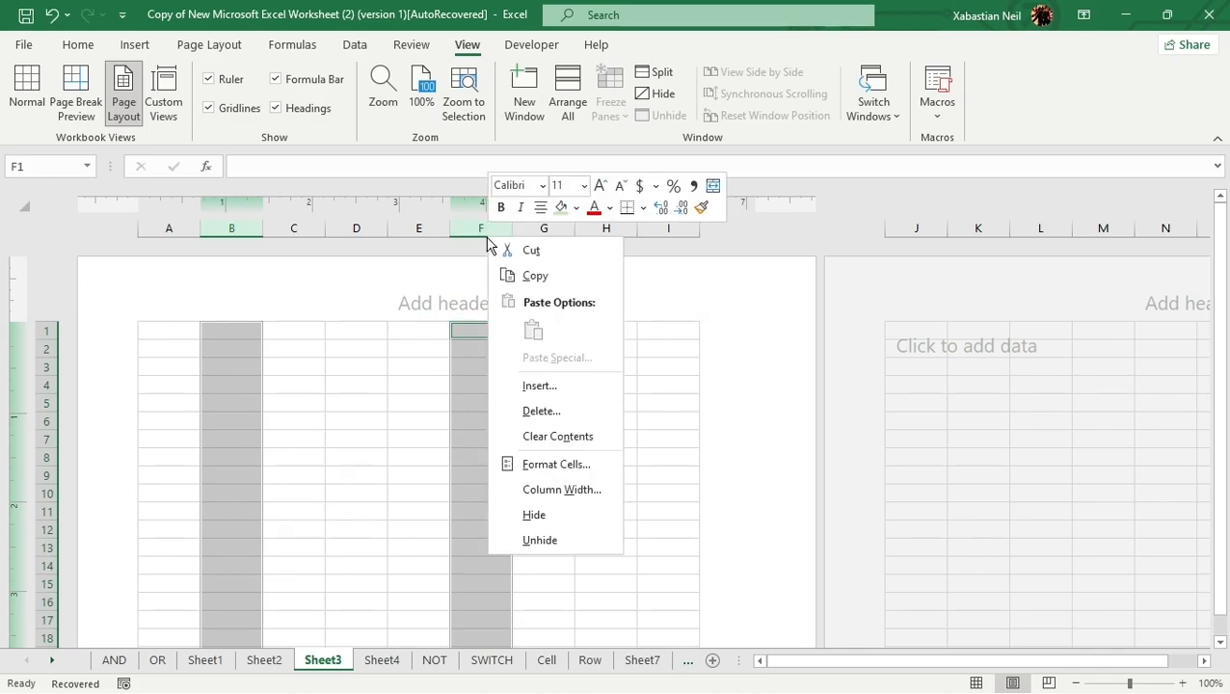
left_click(567, 491)
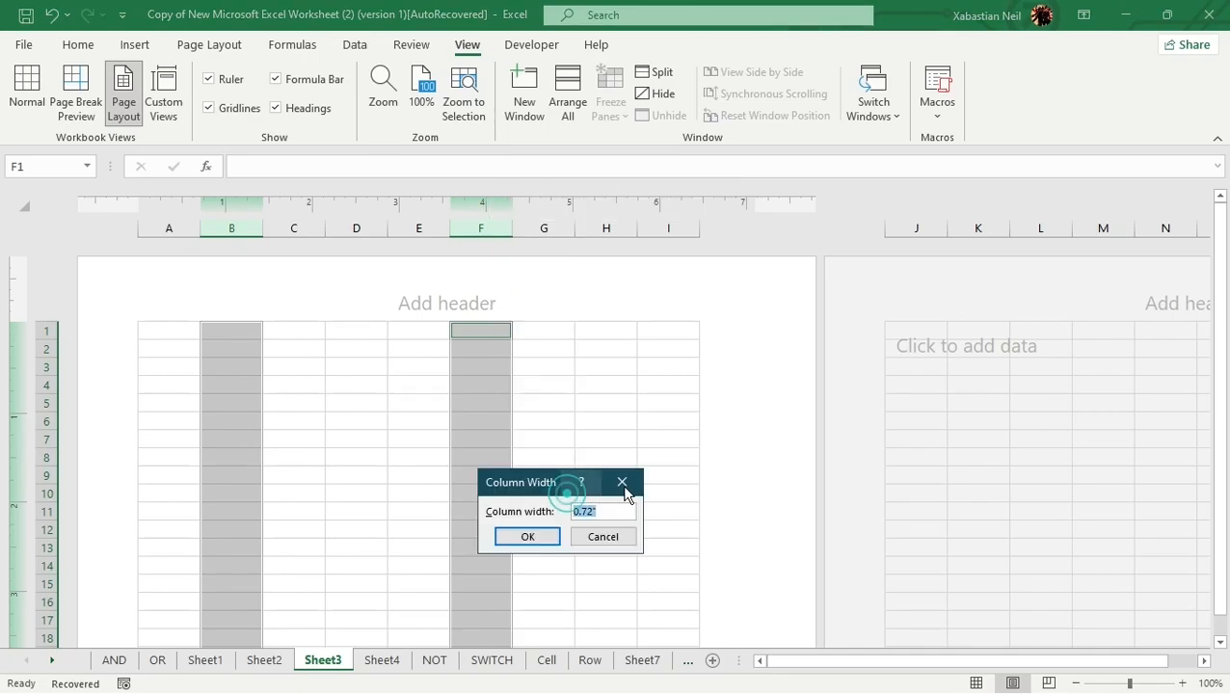
type("0.45")
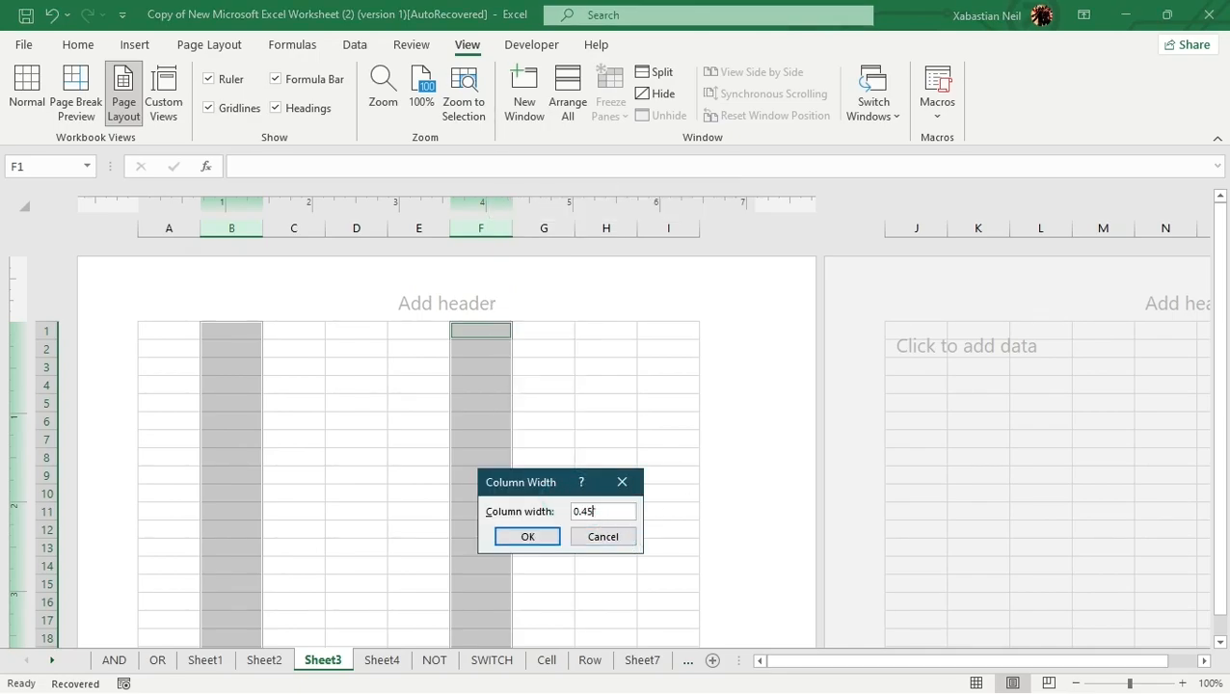
key("Return")
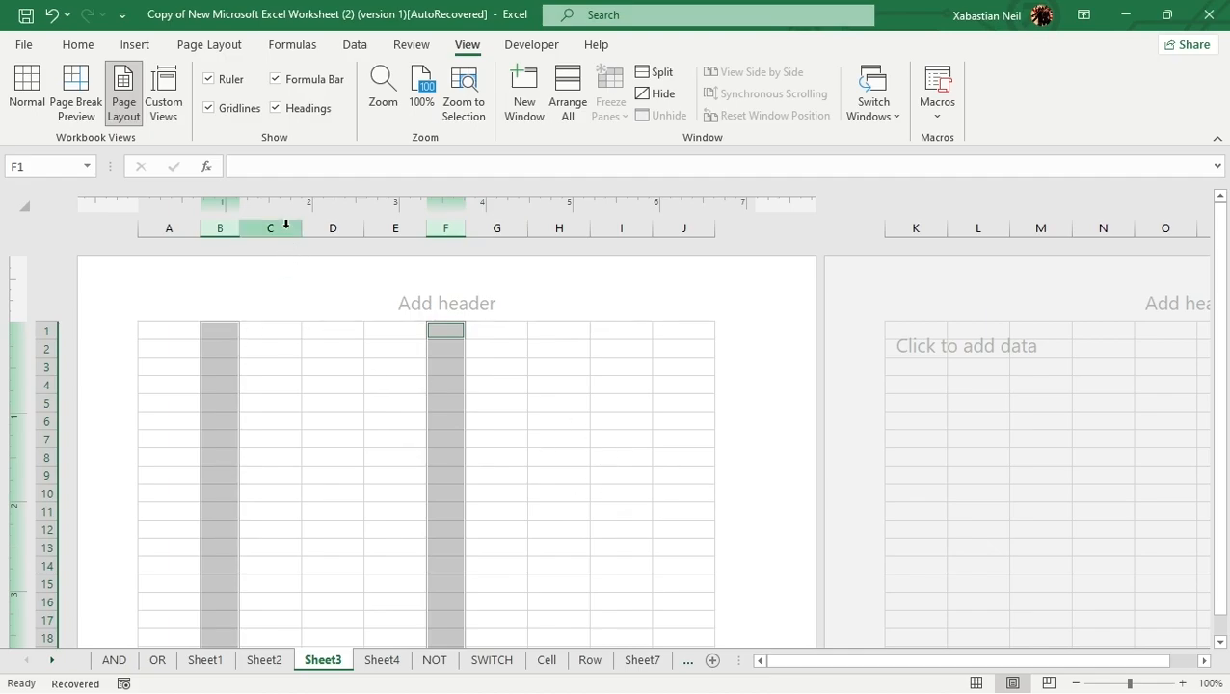
- Set the width of columns C through E to 1.72 inches
left_click_drag(275, 227, 387, 224)
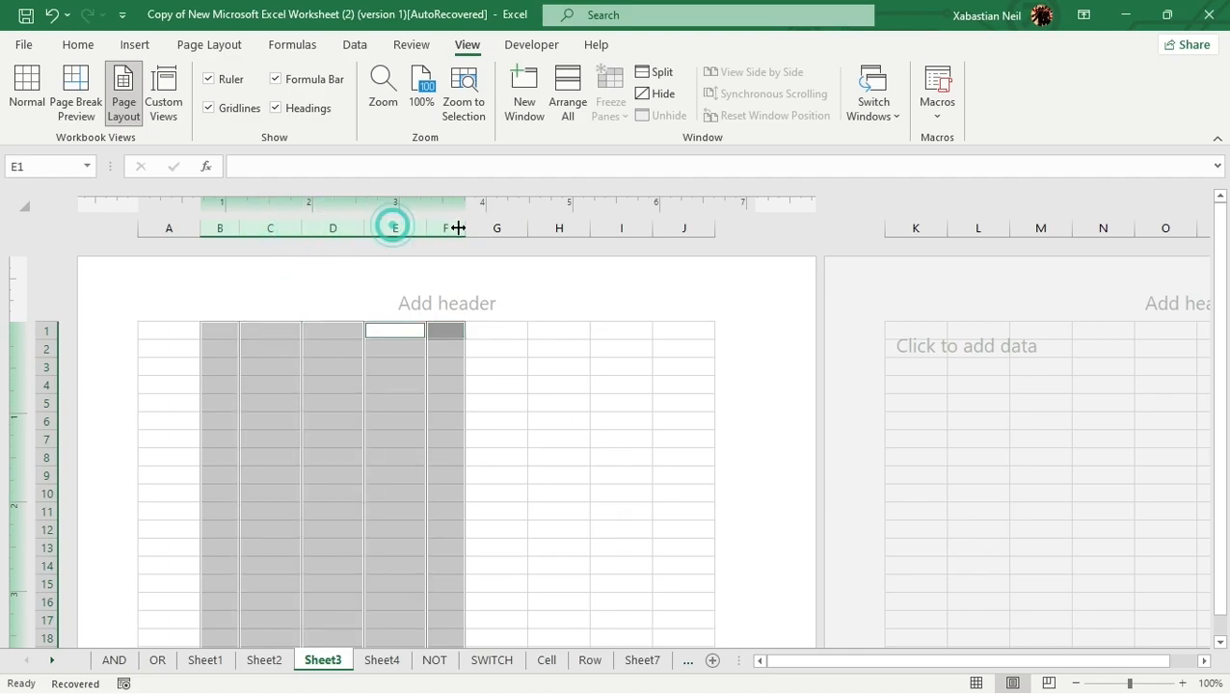
left_click(412, 349)
left_click_drag(270, 228, 395, 224)
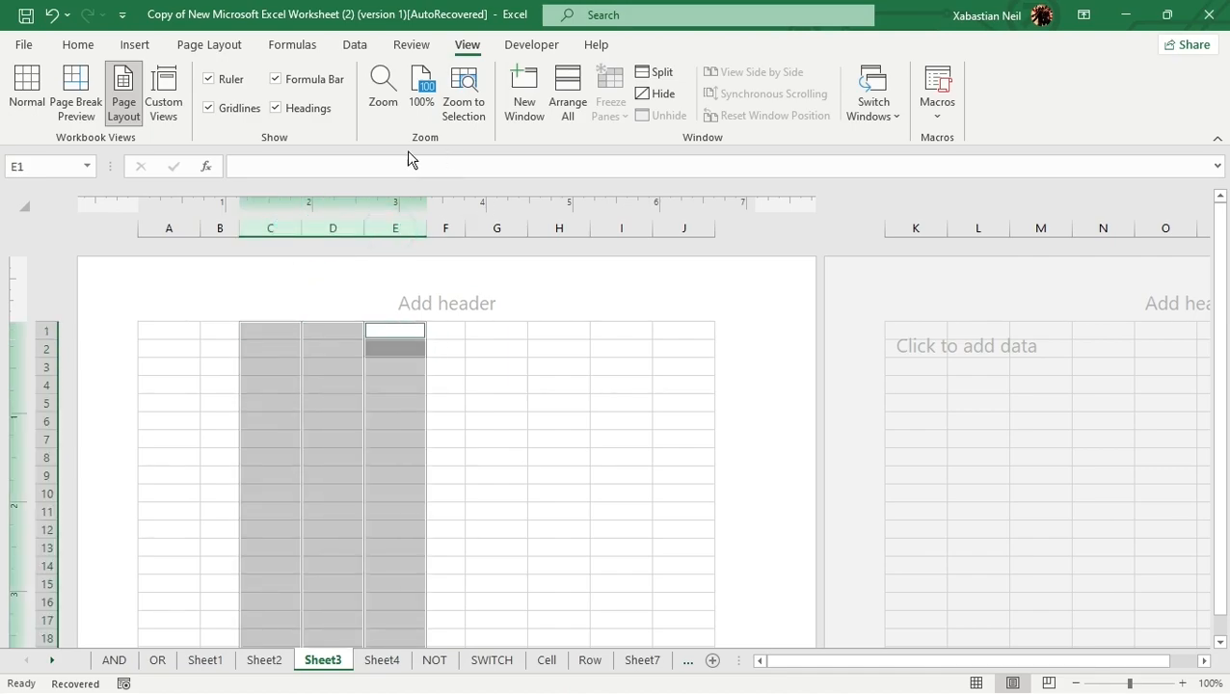
right_click(393, 231)
left_click(467, 484)
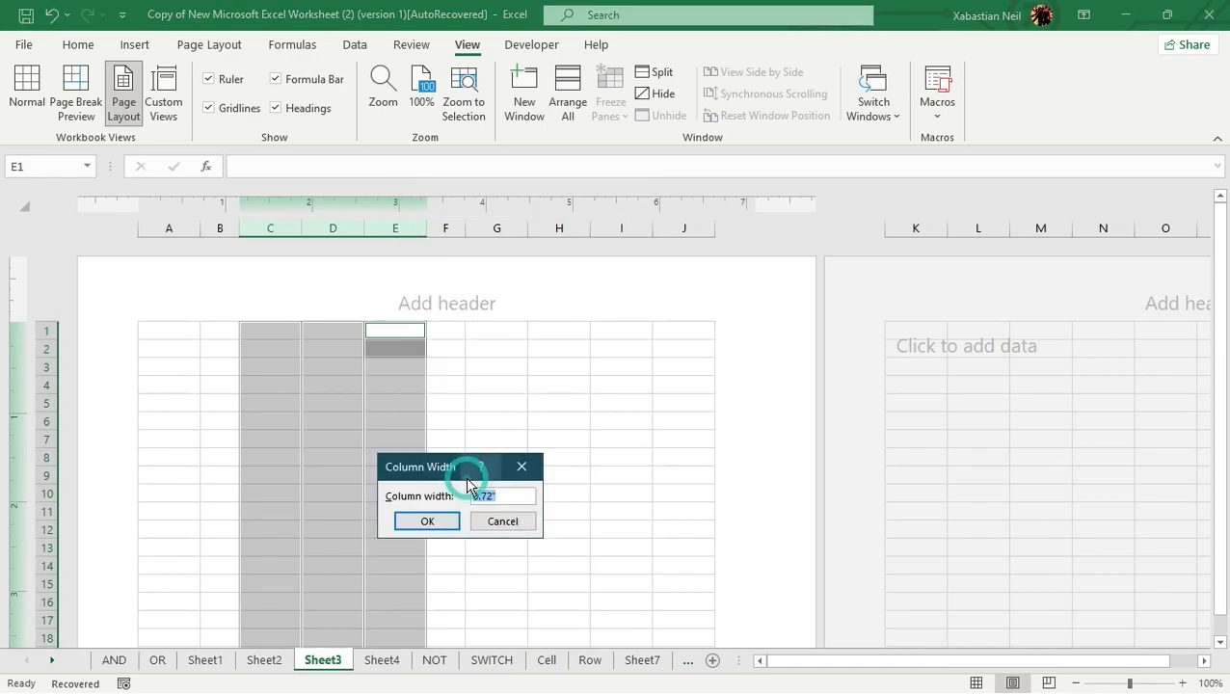
key("BackSpace")
key("BackSpace")
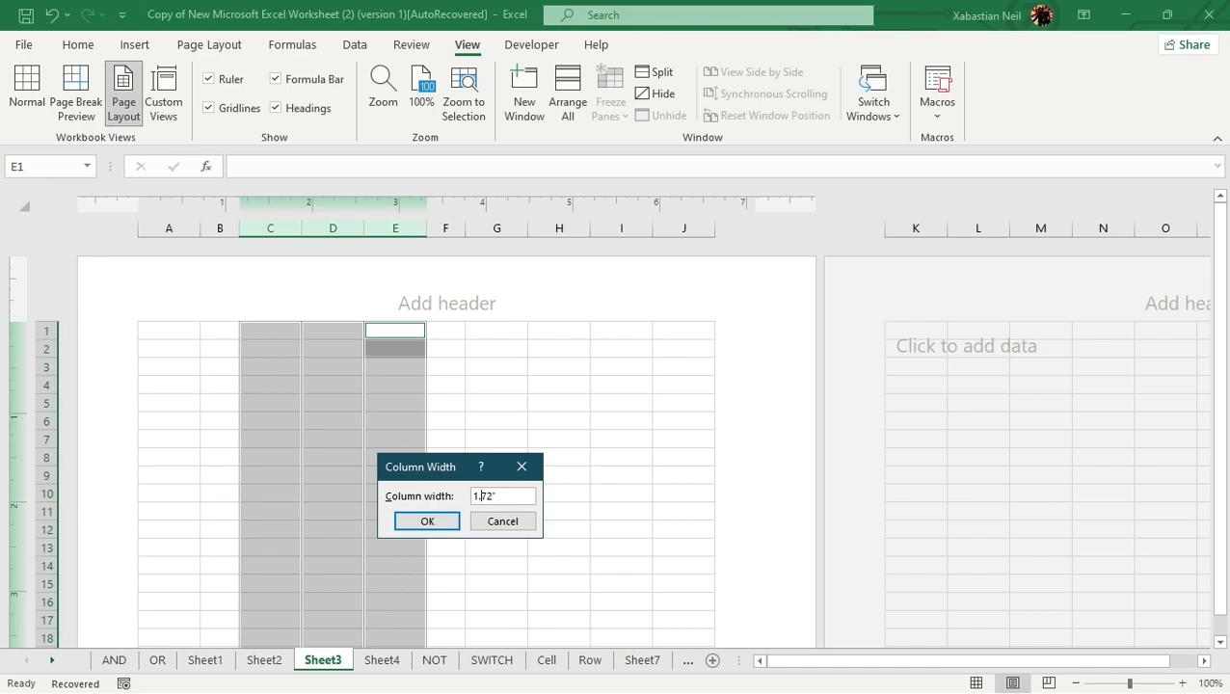
key("Return")
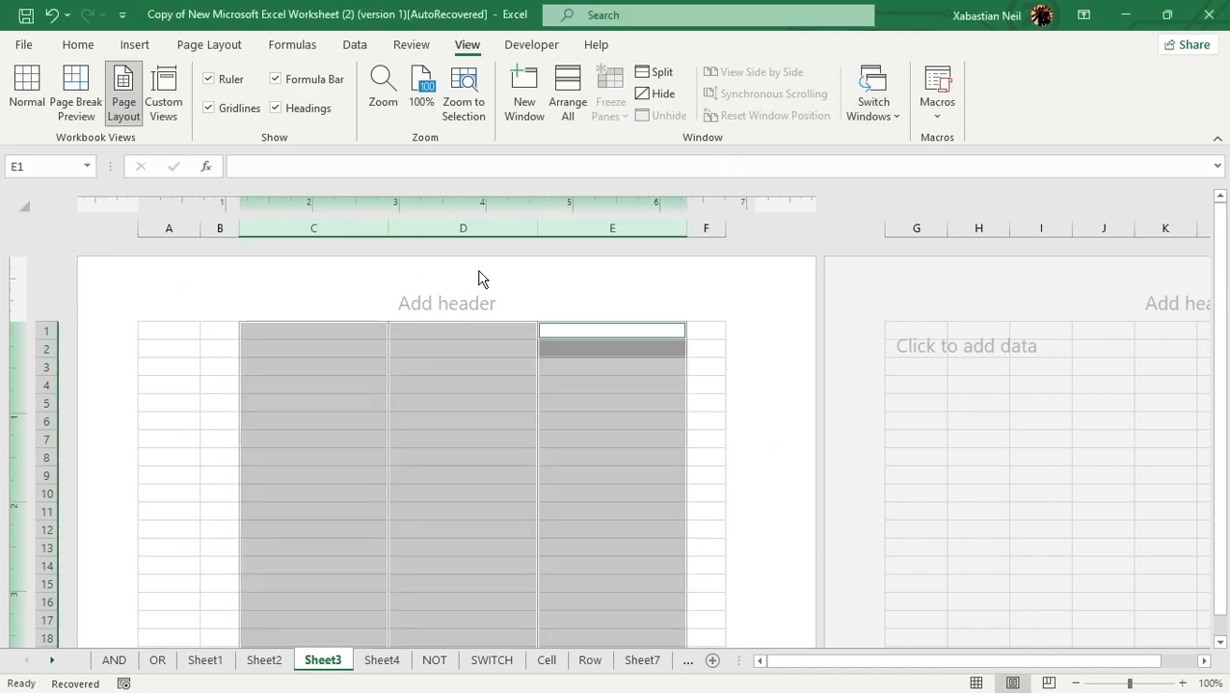
- Delete column A, and also delete column F beside the narrow column E
left_click(176, 227)
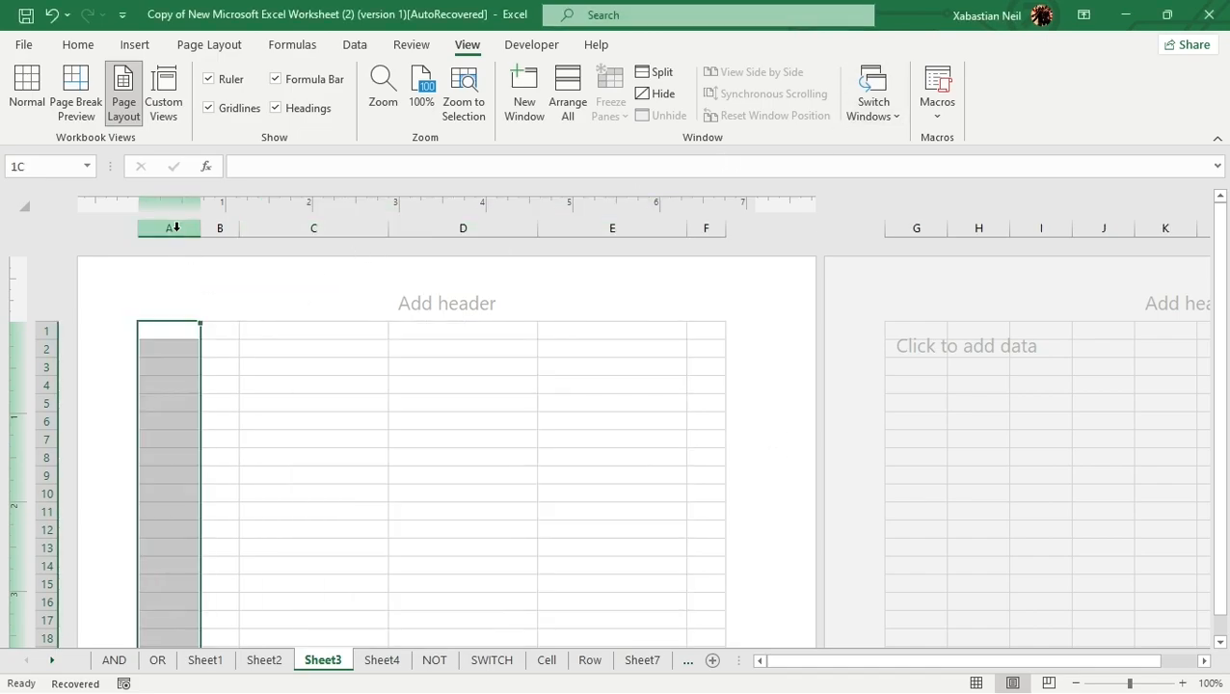
right_click(175, 228)
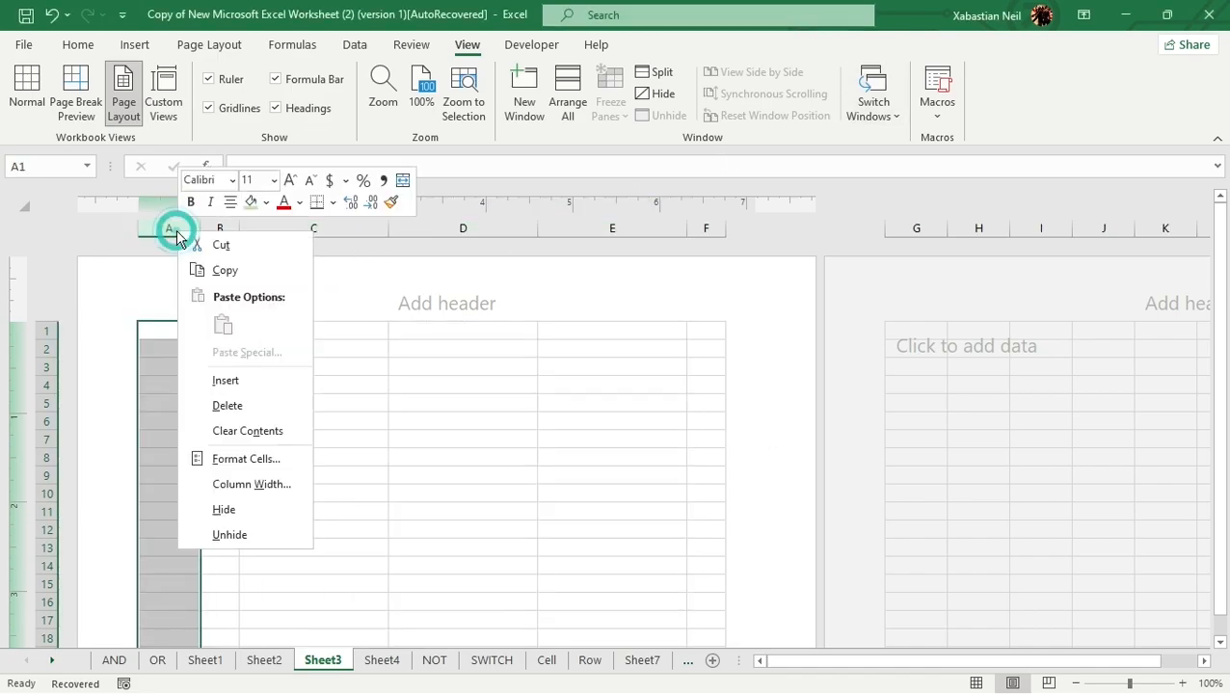
left_click(268, 407)
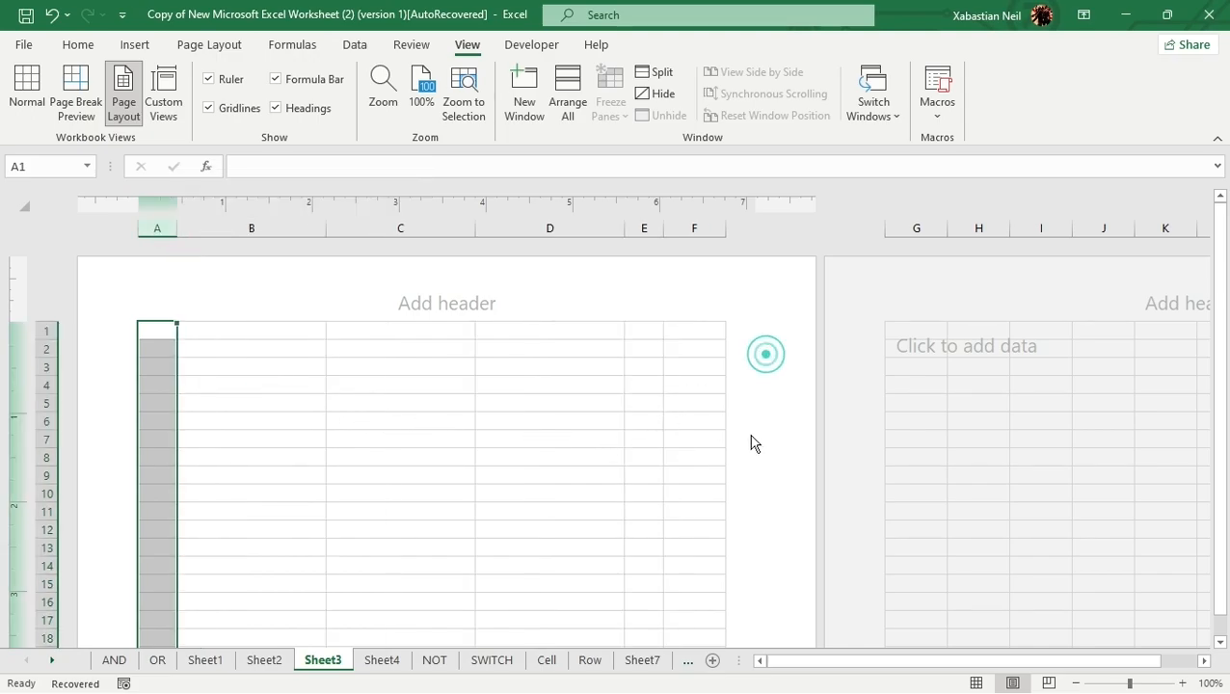
right_click(694, 229)
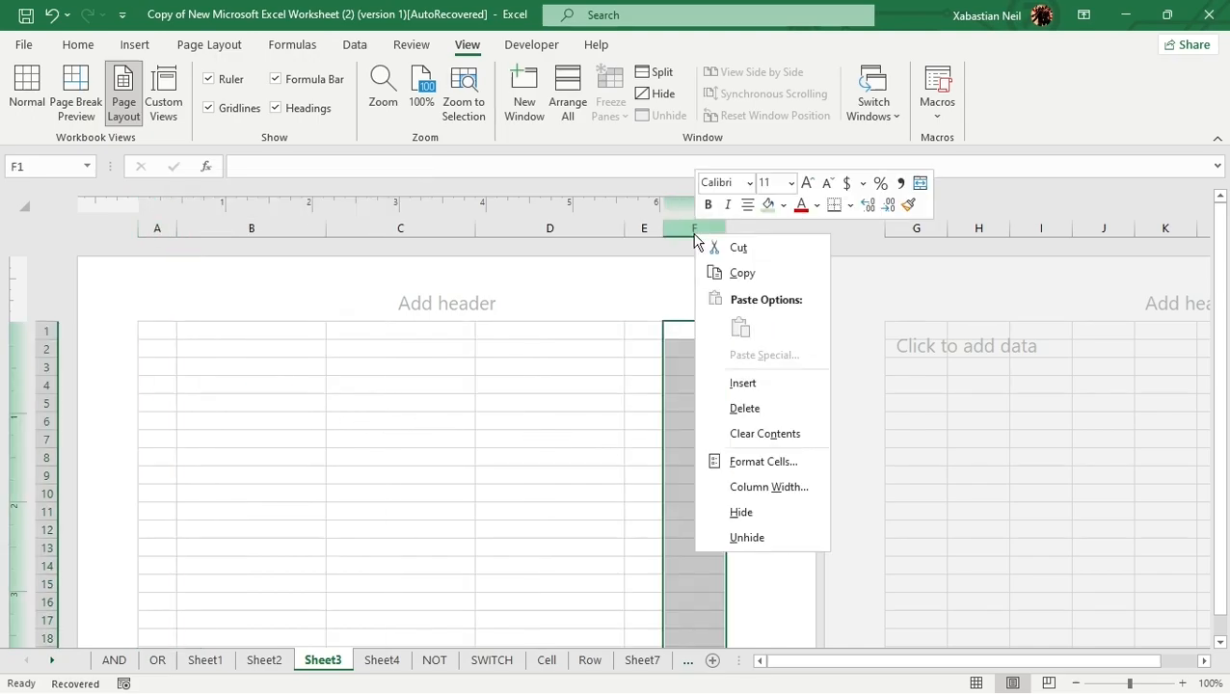
left_click(758, 415)
left_click(783, 408)
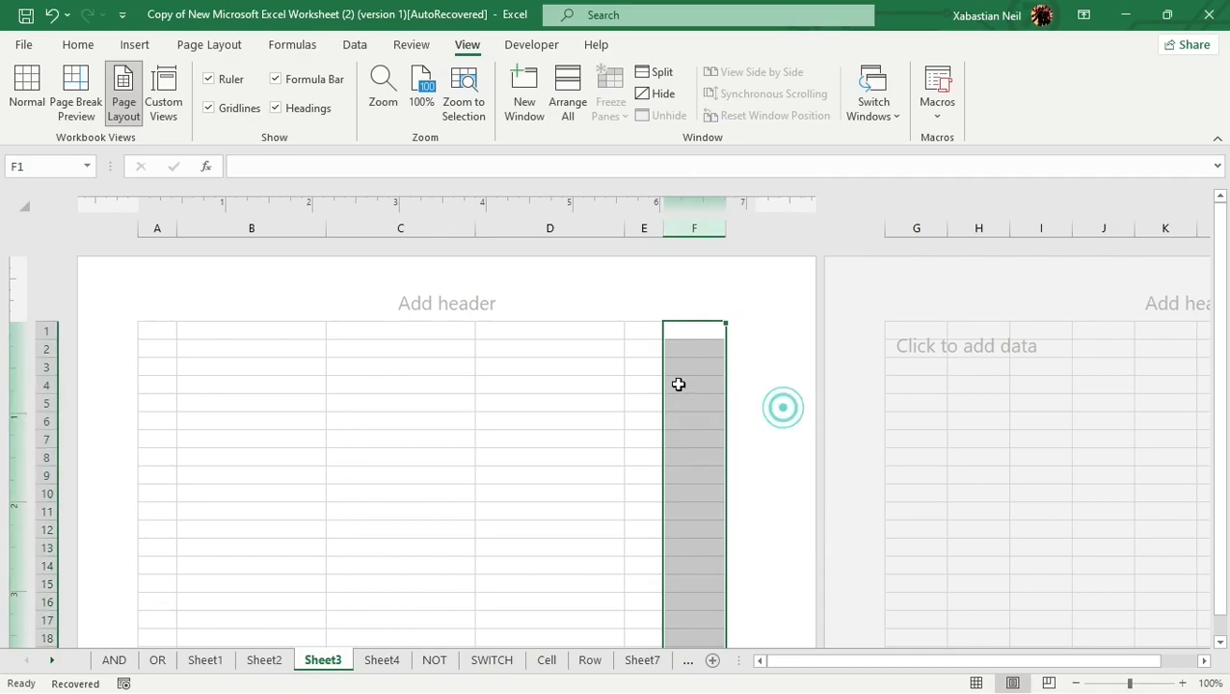
left_click(644, 366)
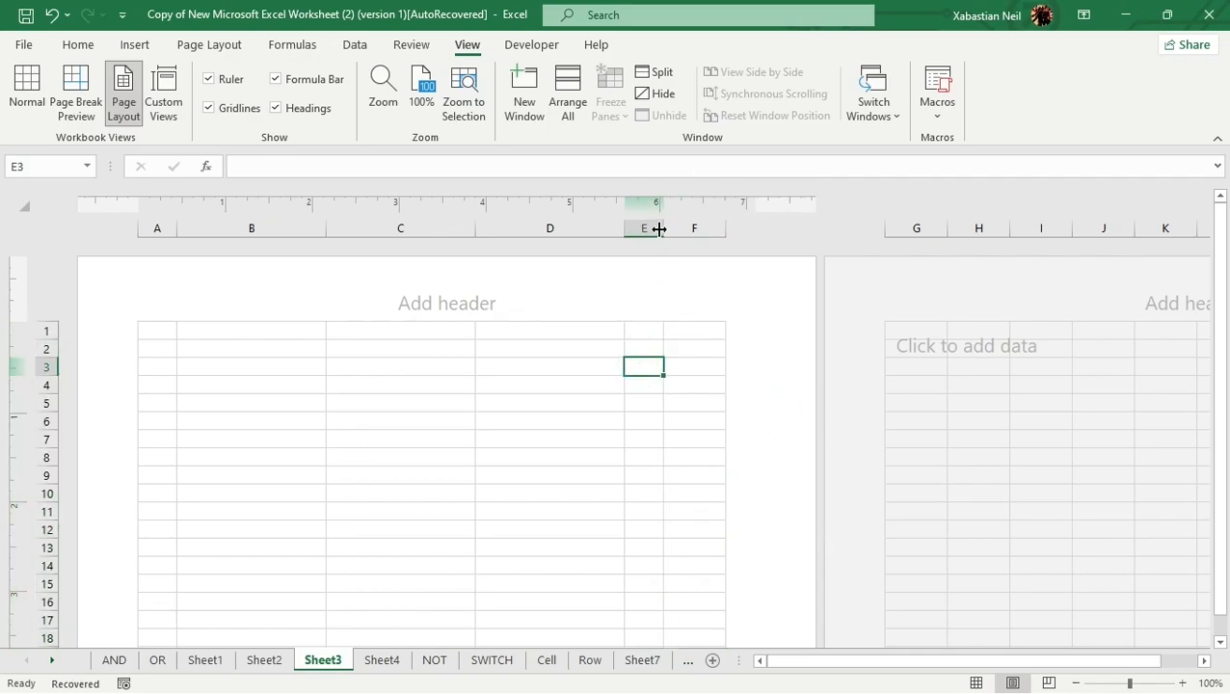
- Widen column A freehand and set the width of columns A and E together to 0.5 inches
left_click_drag(178, 235, 212, 232)
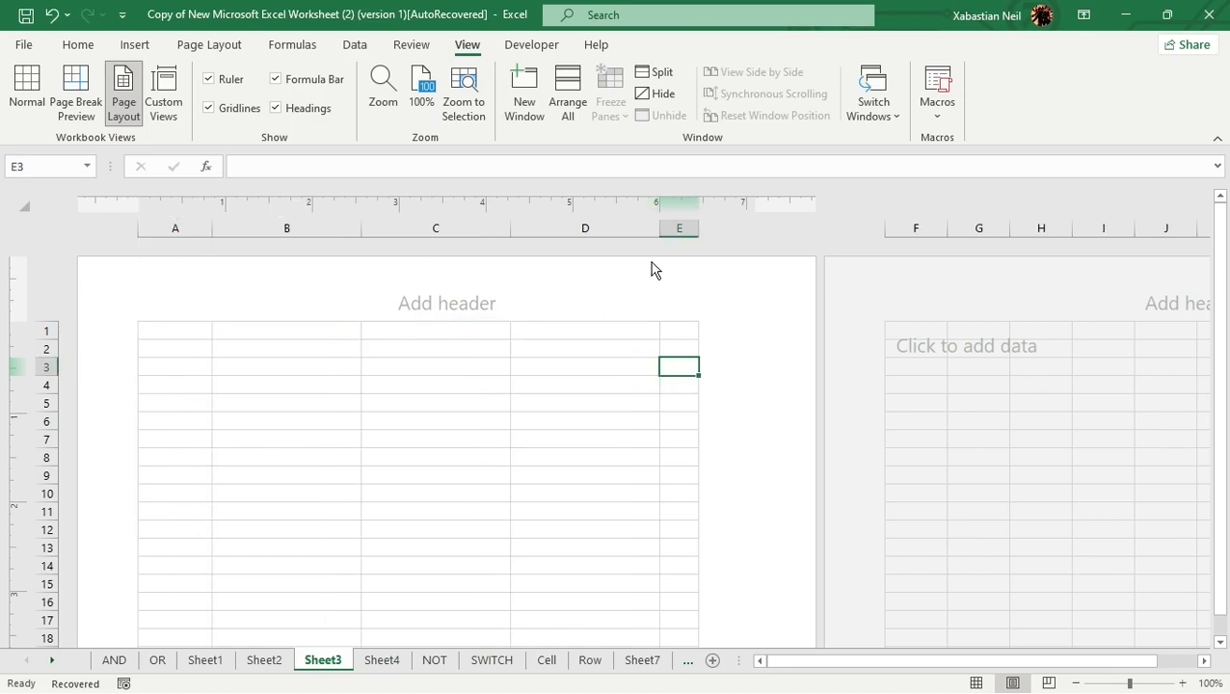
mouse_move(655, 229)
left_mouse_down()
mouse_move(618, 231)
mouse_move(654, 229)
left_mouse_up()
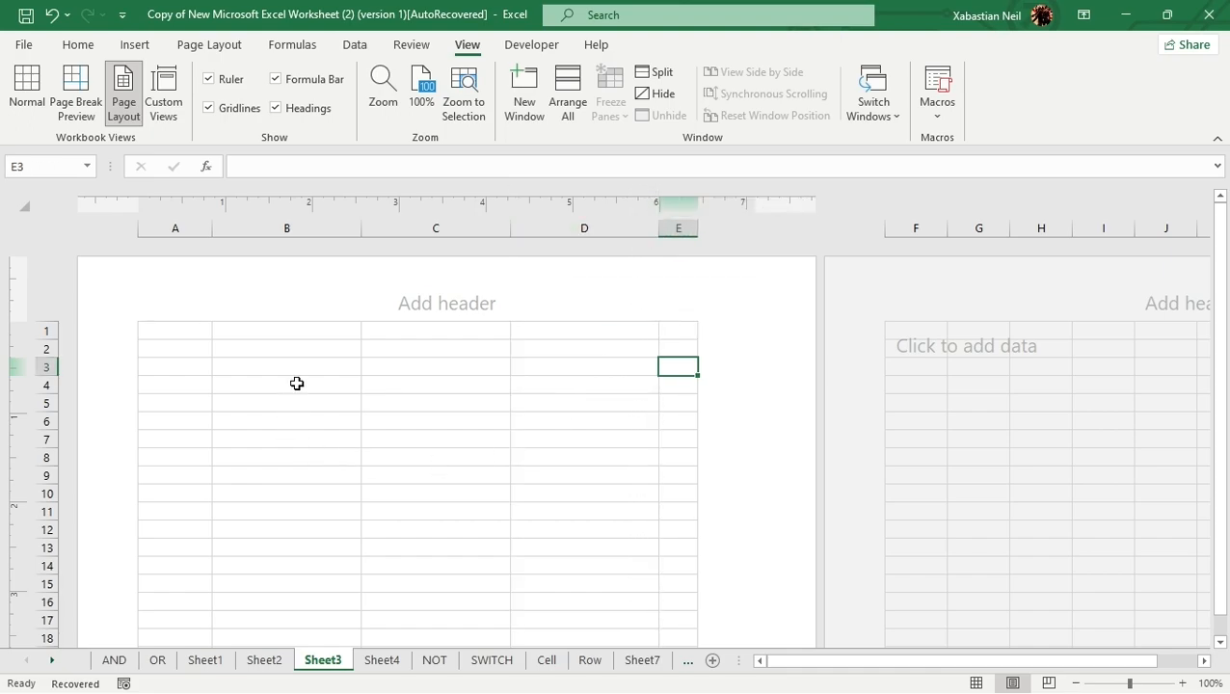
left_click(202, 232)
left_click(678, 228)
right_click(678, 231)
left_click(776, 488)
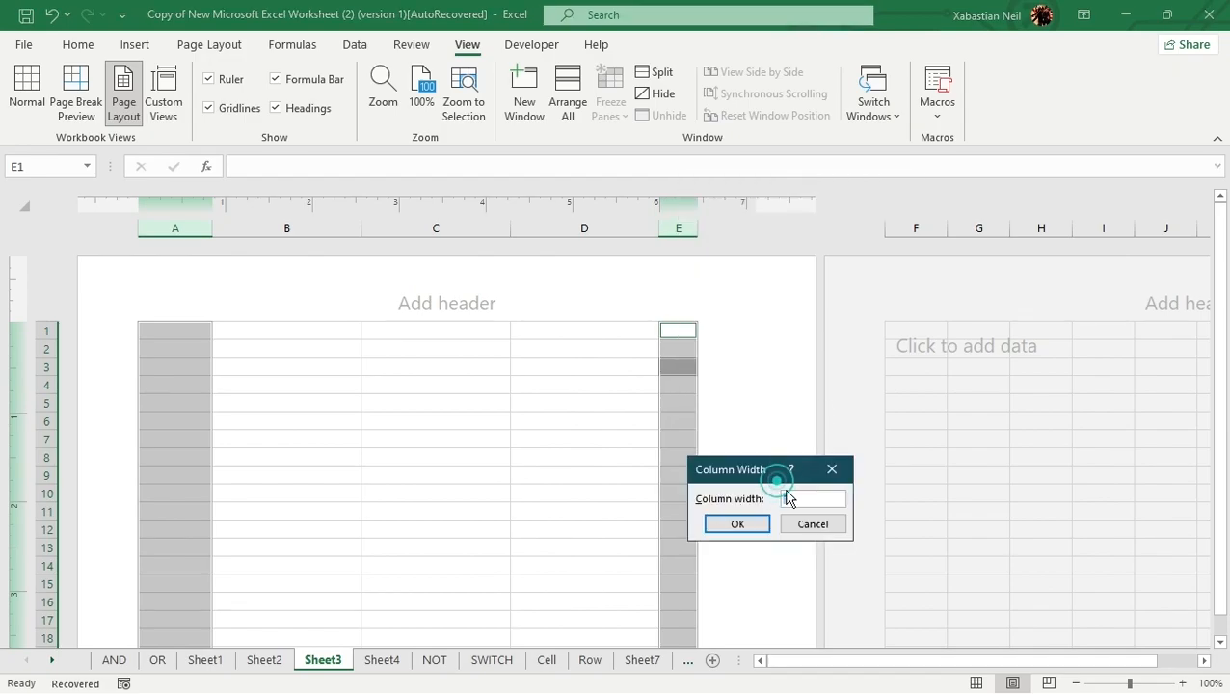
left_click(806, 497)
type("0.5")
left_click(734, 526)
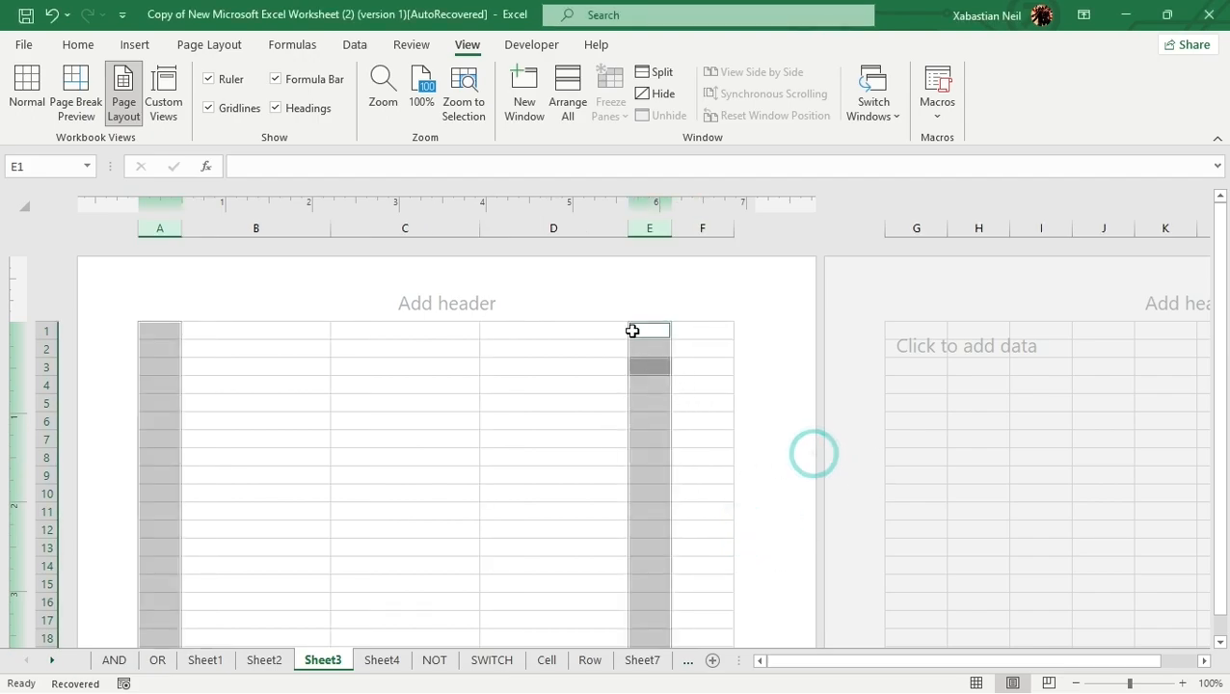
- Set the width of columns A and E to 0.7 inches
right_click(661, 243)
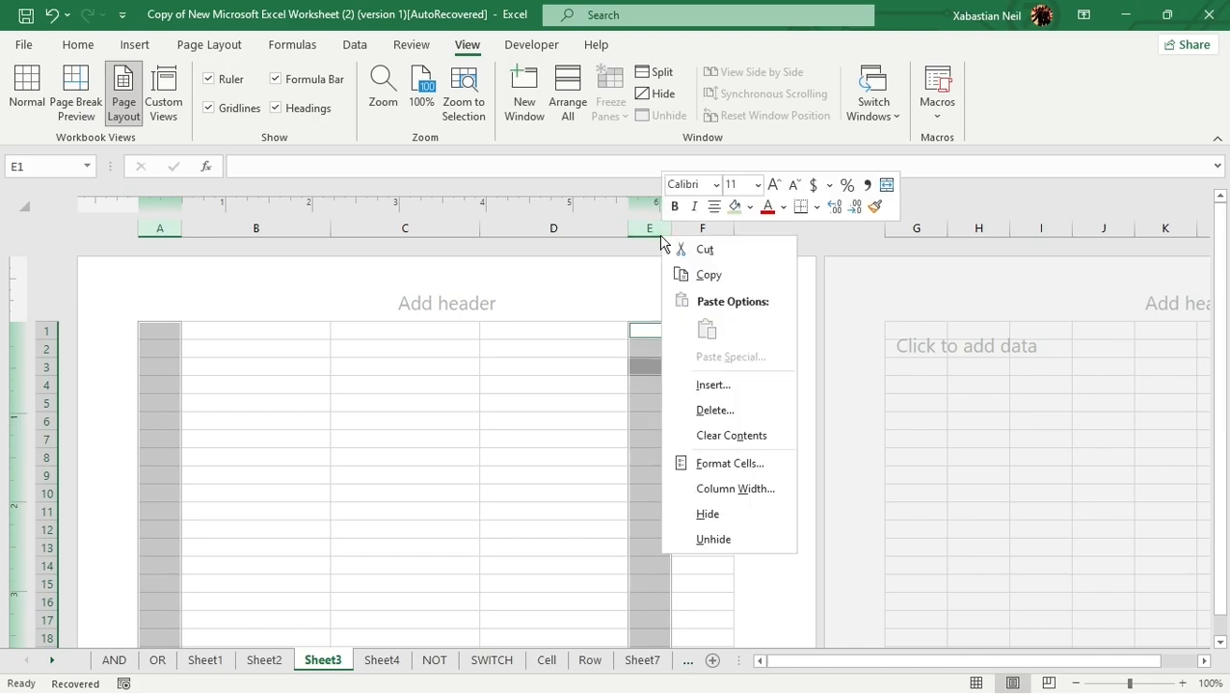
left_click(730, 492)
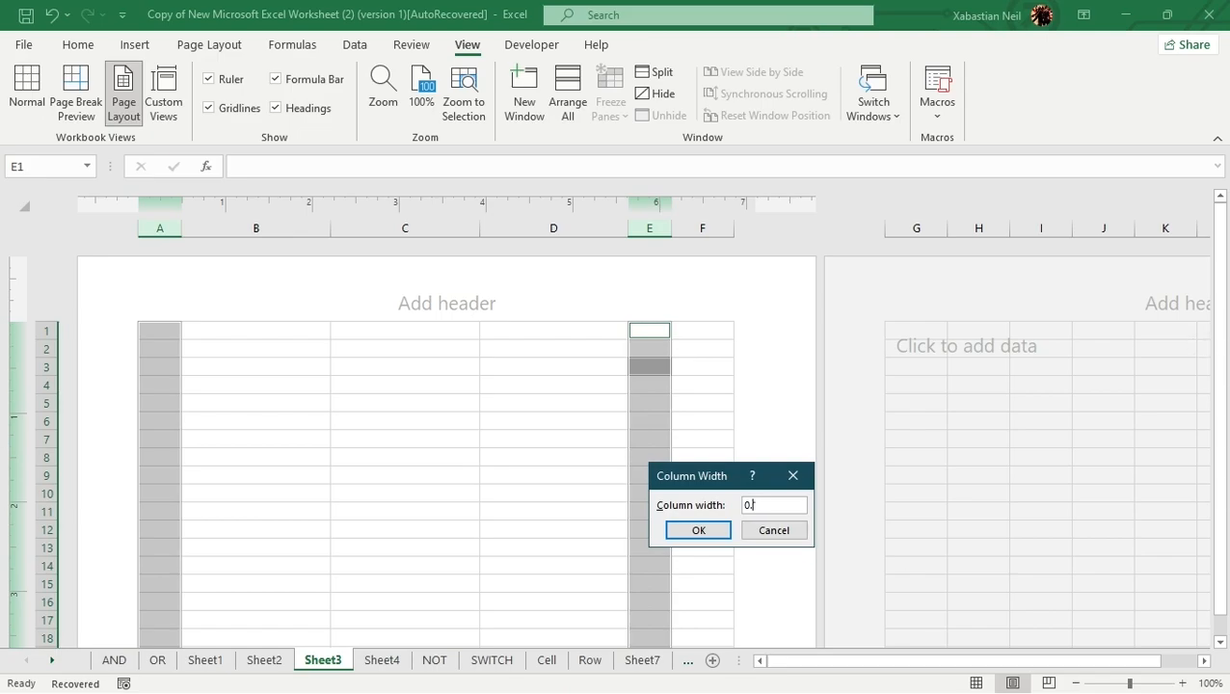
type("0.7")
key("Return")
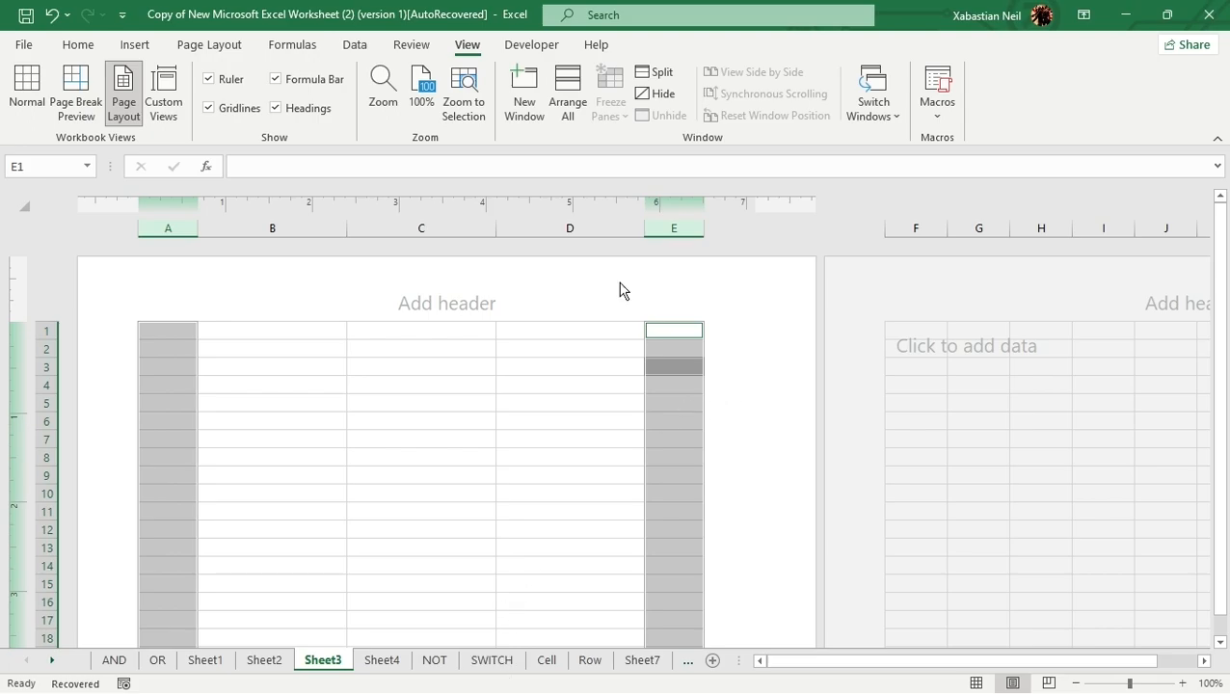
- Examine the resized columns down the length of the page and the heading area across cells B1 to D1
scroll(717, 480, "down", 14)
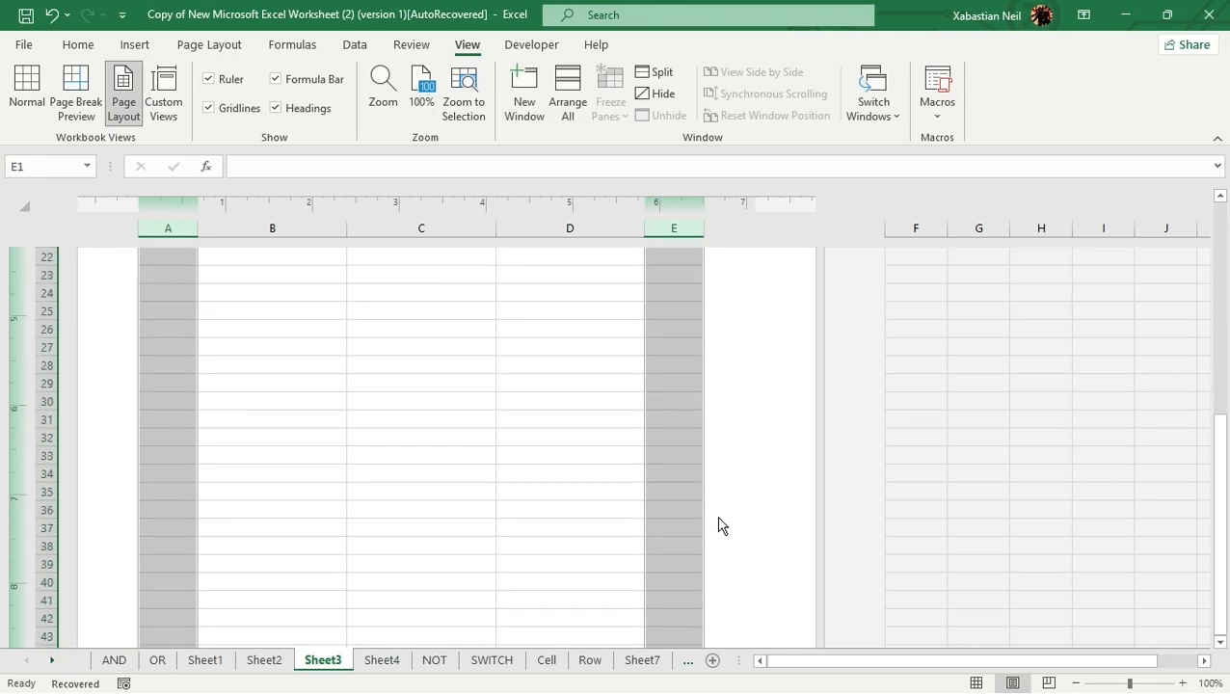
scroll(714, 524, "up", 6)
scroll(471, 477, "up", 9)
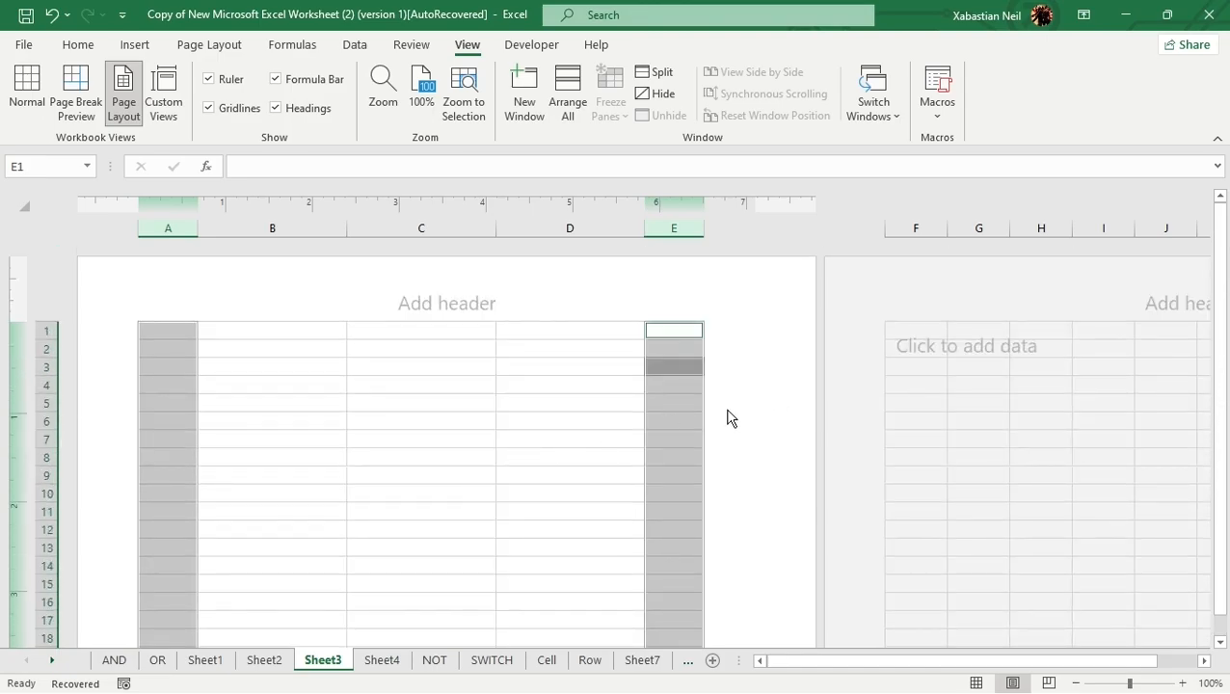
left_click(369, 379)
left_click(258, 335)
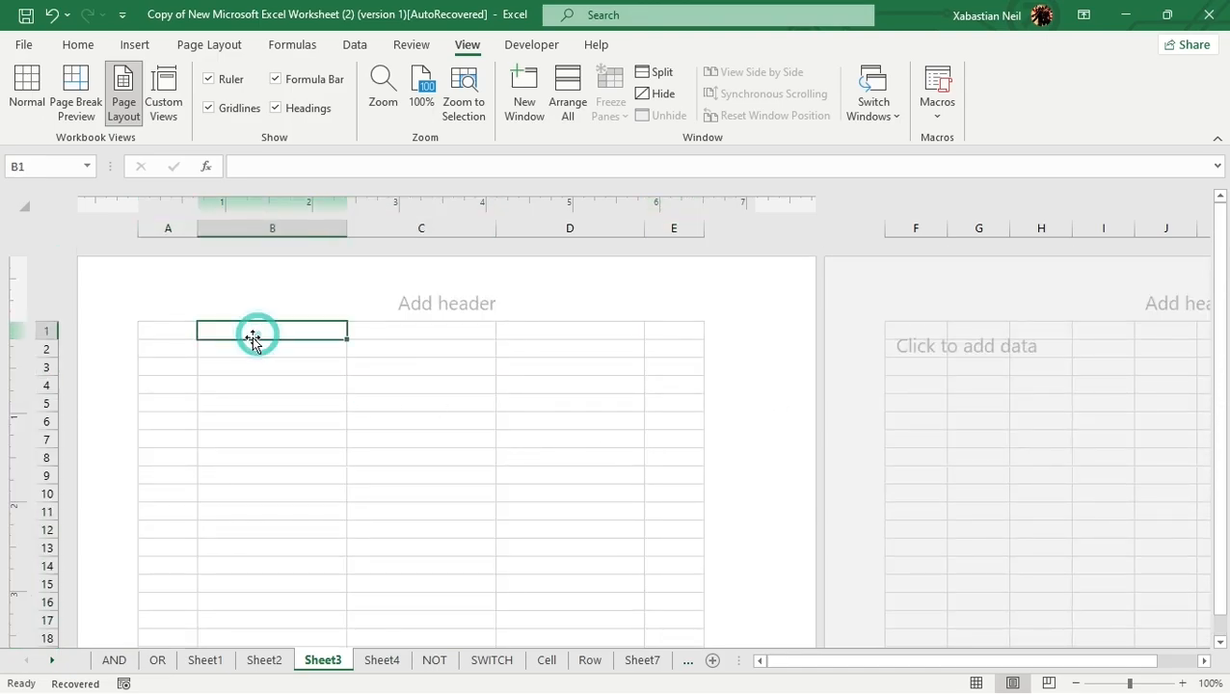
left_click_drag(253, 340, 385, 336)
left_click_drag(288, 327, 574, 337)
left_click(455, 403)
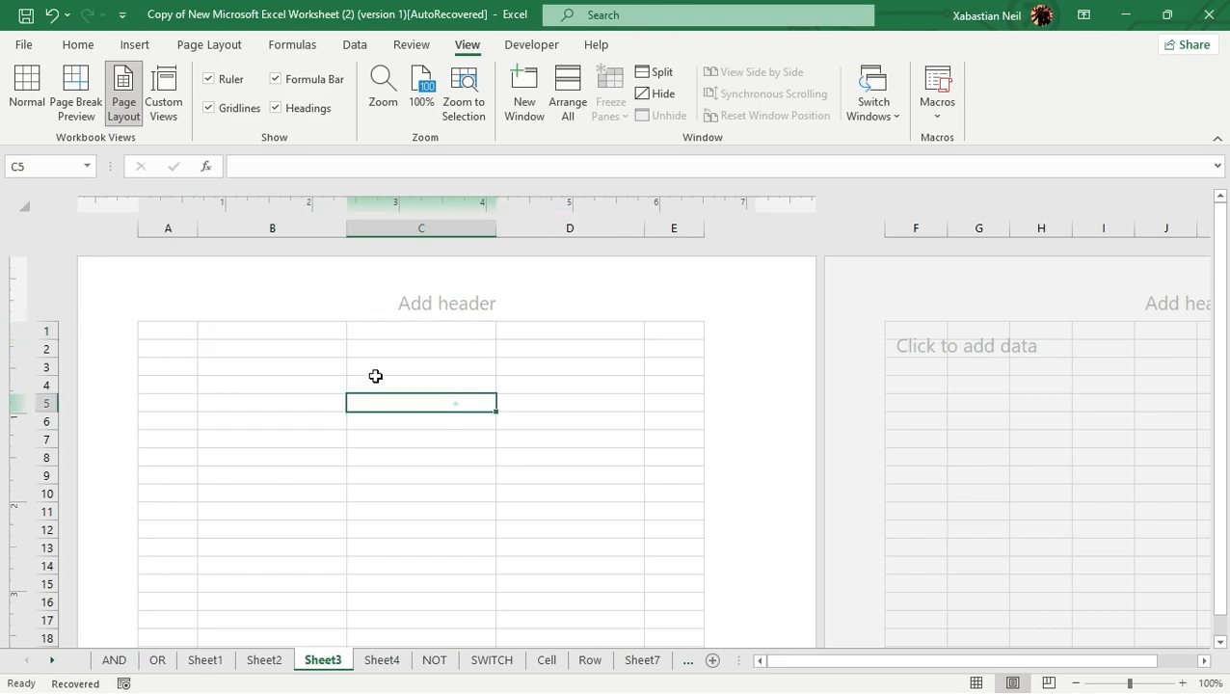
- Merge and center cells B2 to D2 across the three wide columns for the title
left_click_drag(266, 349, 583, 352)
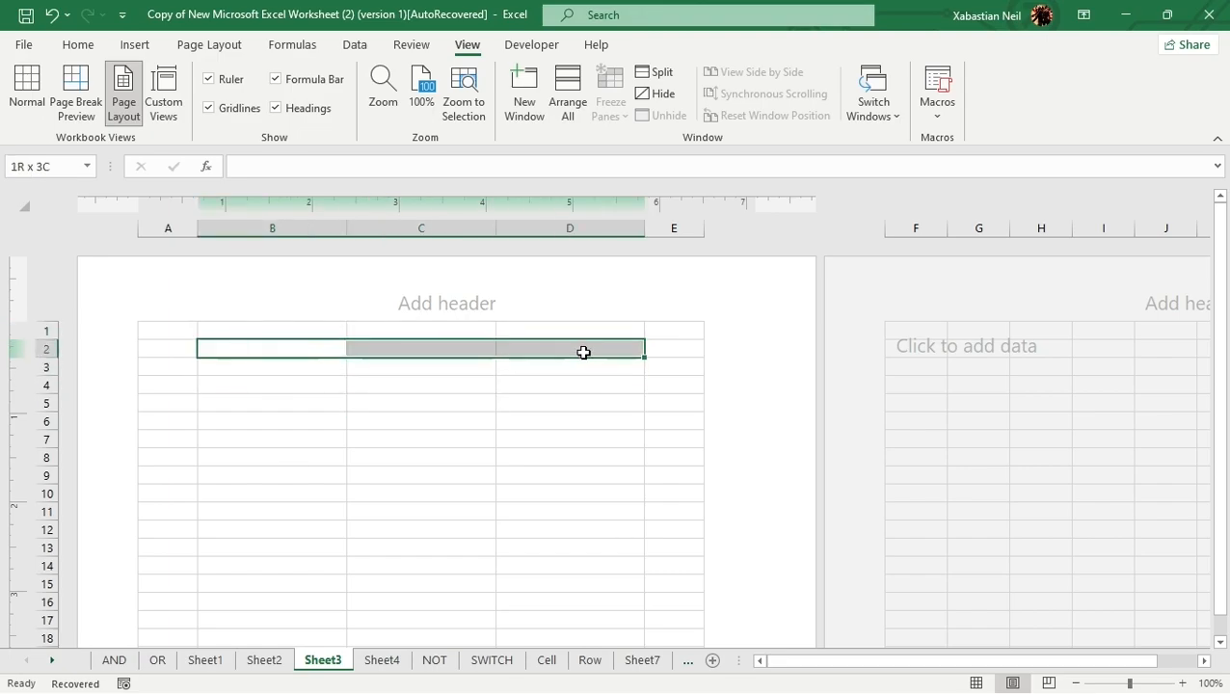
left_click(80, 44)
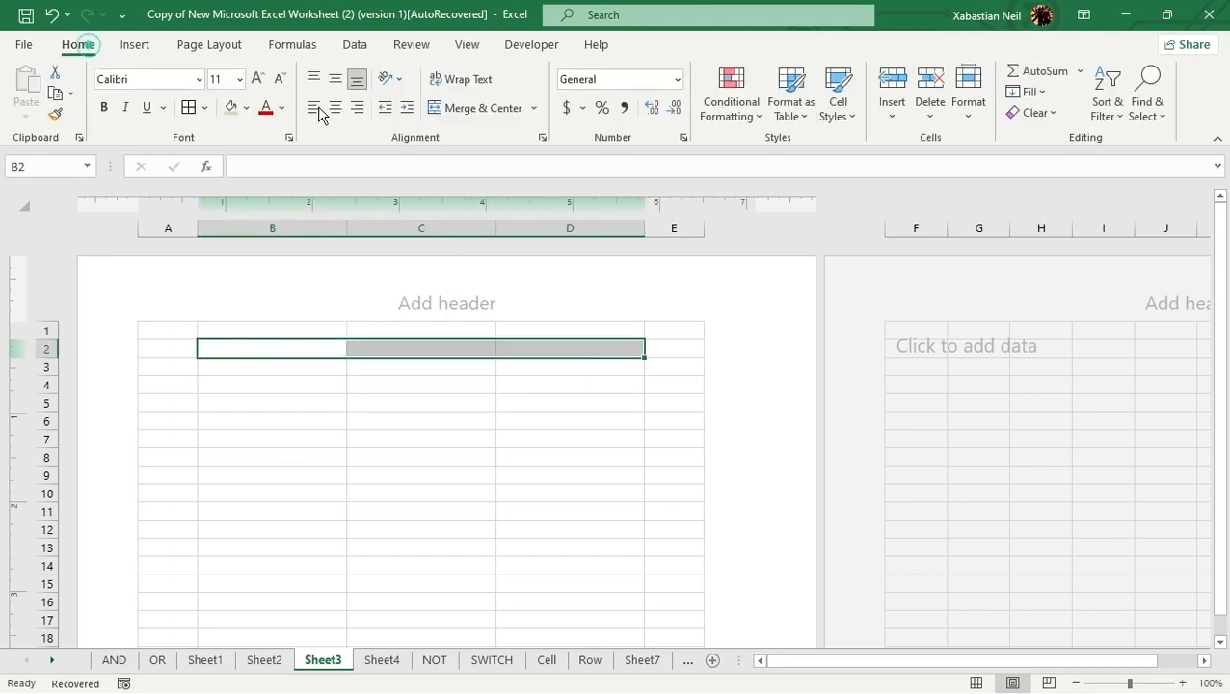
left_click(452, 109)
double_click(464, 348)
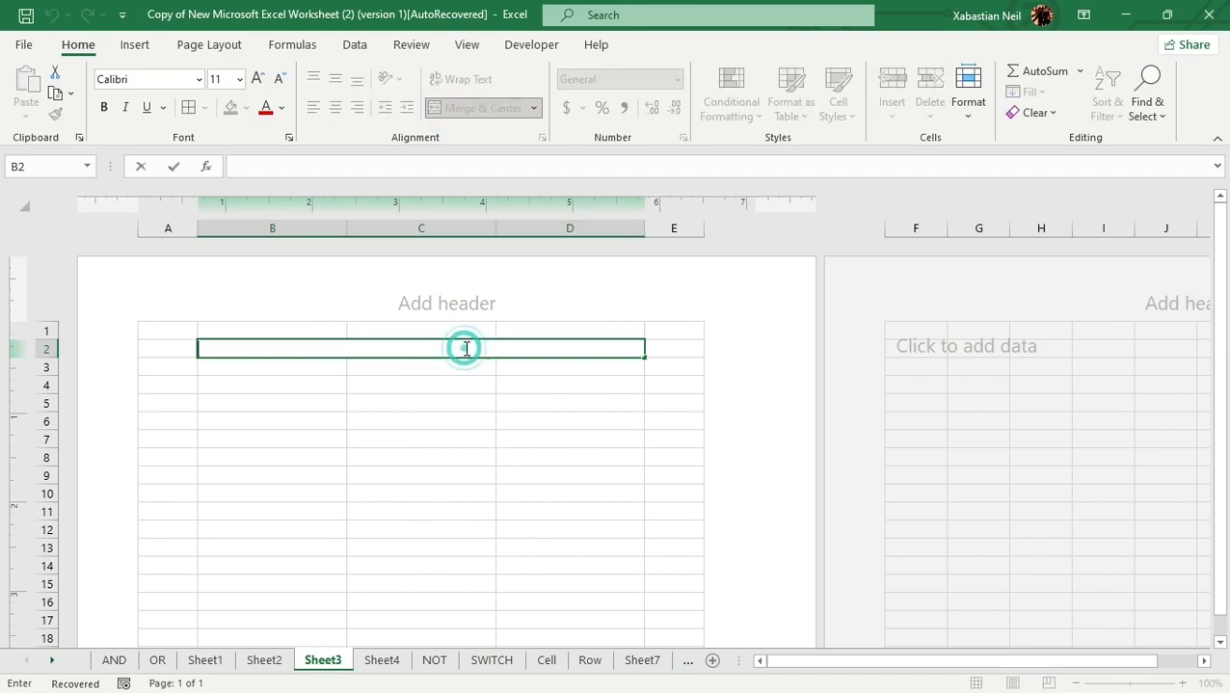
- Hide the white space of the page margins and header area in the Page Layout view
left_click(25, 208)
double_click(111, 250)
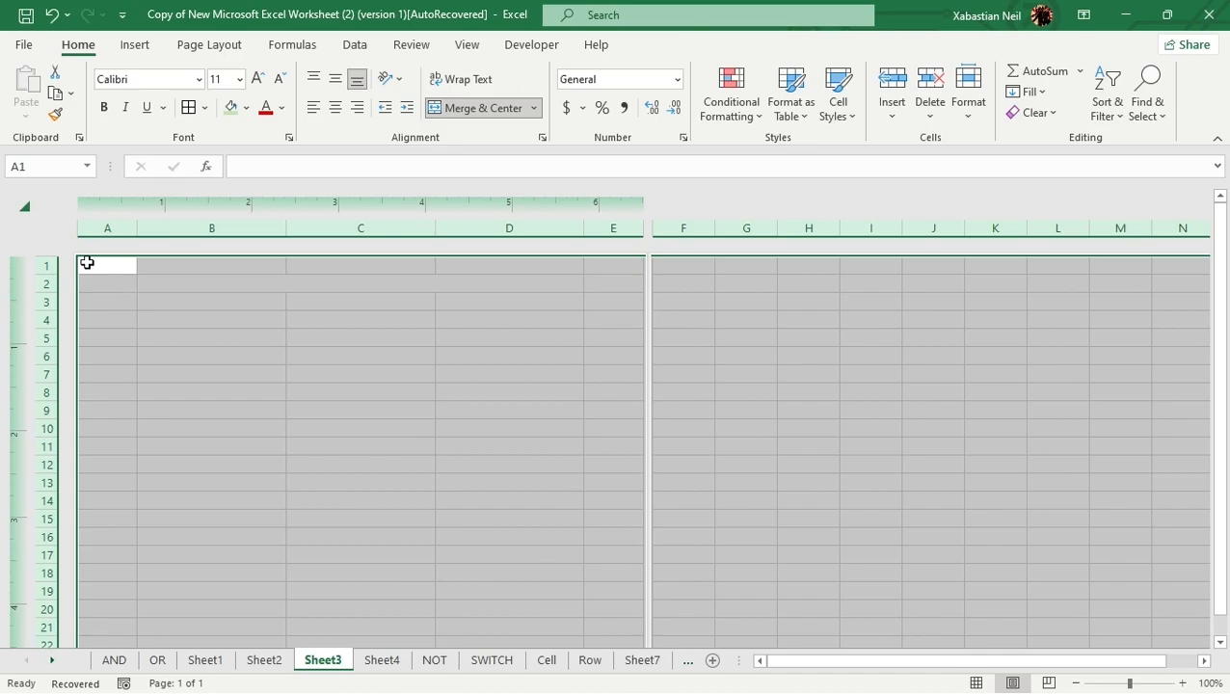
left_click(211, 318)
- Enter the title "PBT" in the merged cell in row 2
left_click(266, 283)
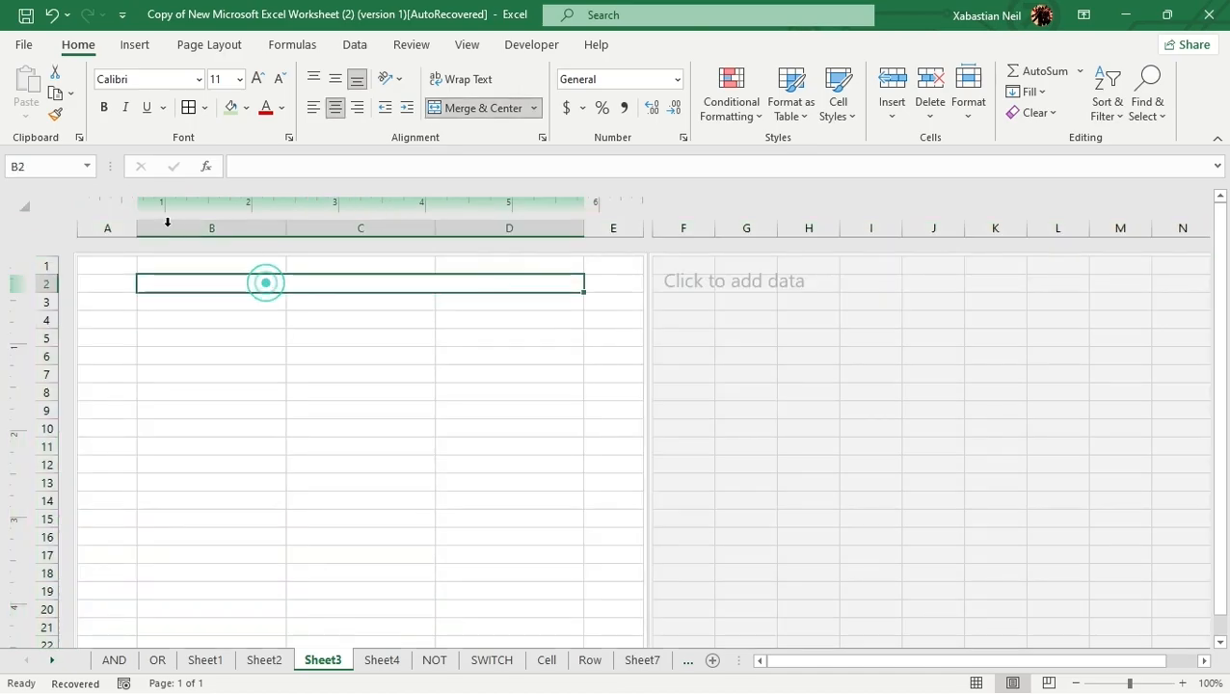
double_click(385, 282)
left_click(383, 283)
type("PBT")
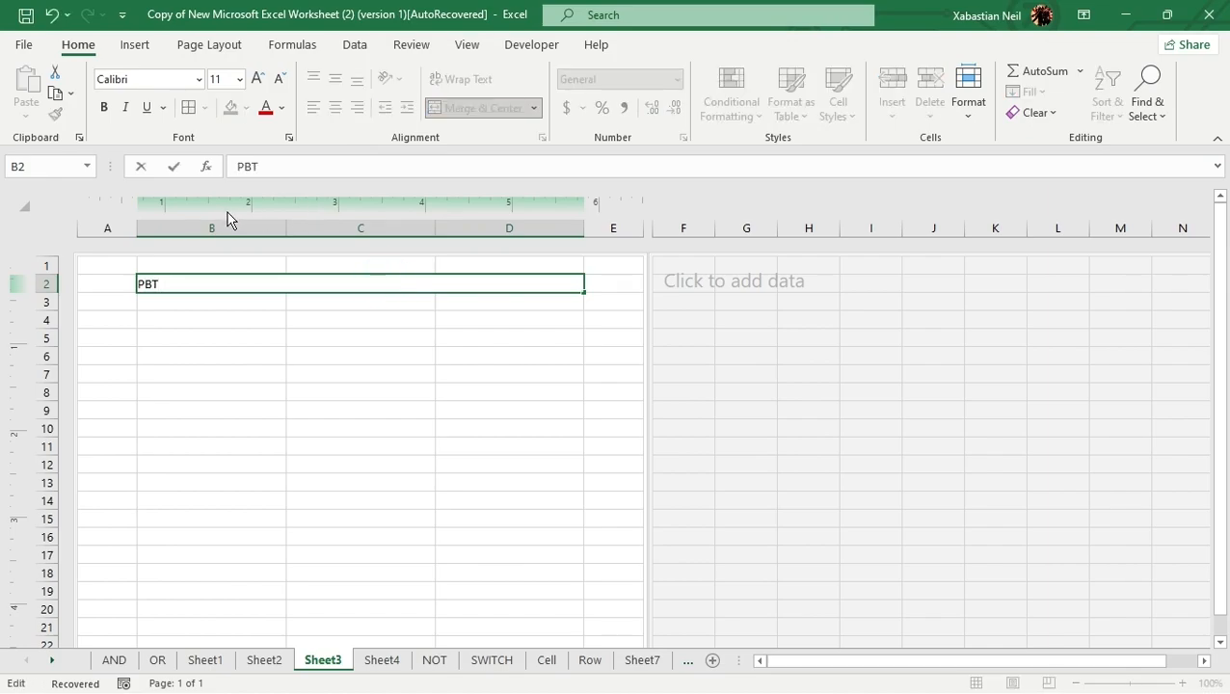
left_click(206, 355)
- Format the PBT title in row 2 at font size 18 in bold and italic
left_click(322, 284)
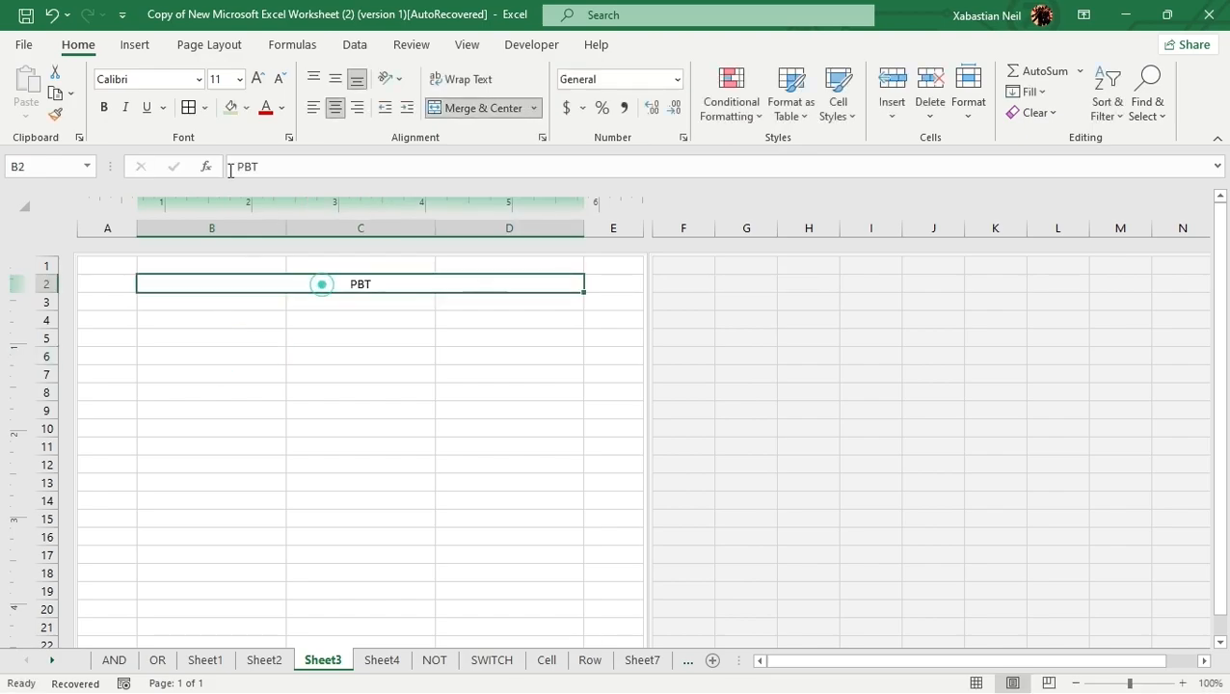
left_click(256, 78)
left_click(257, 78)
left_click(257, 78)
left_click(256, 79)
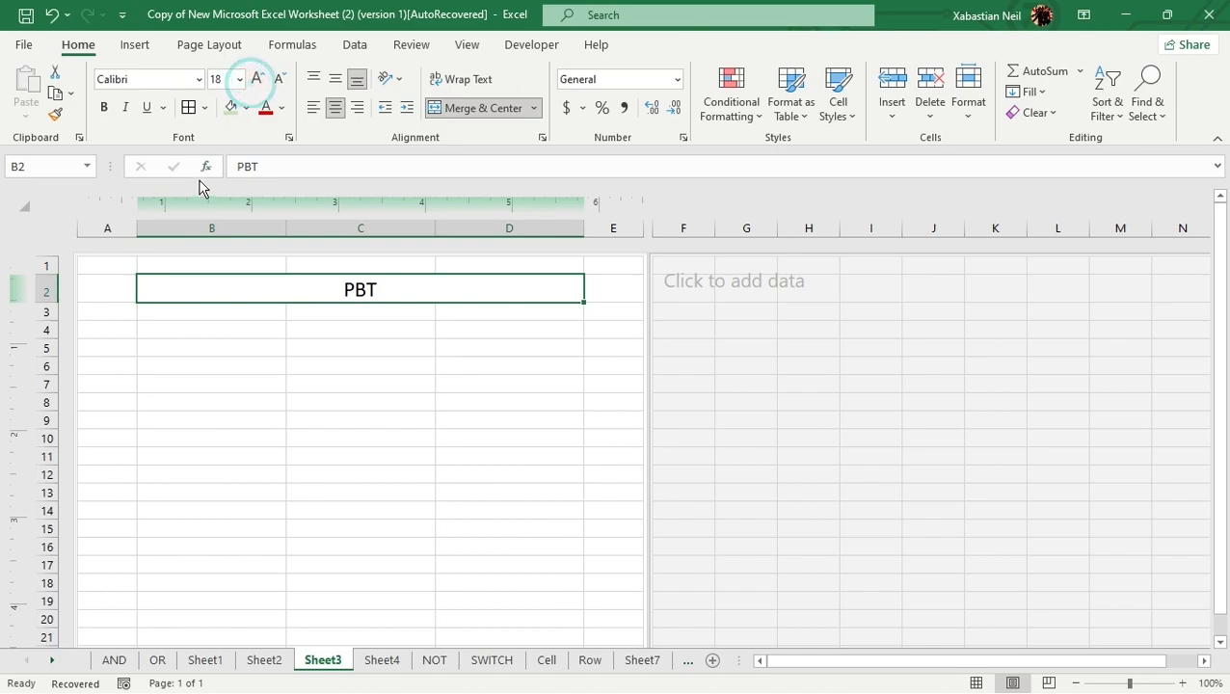
left_click(105, 107)
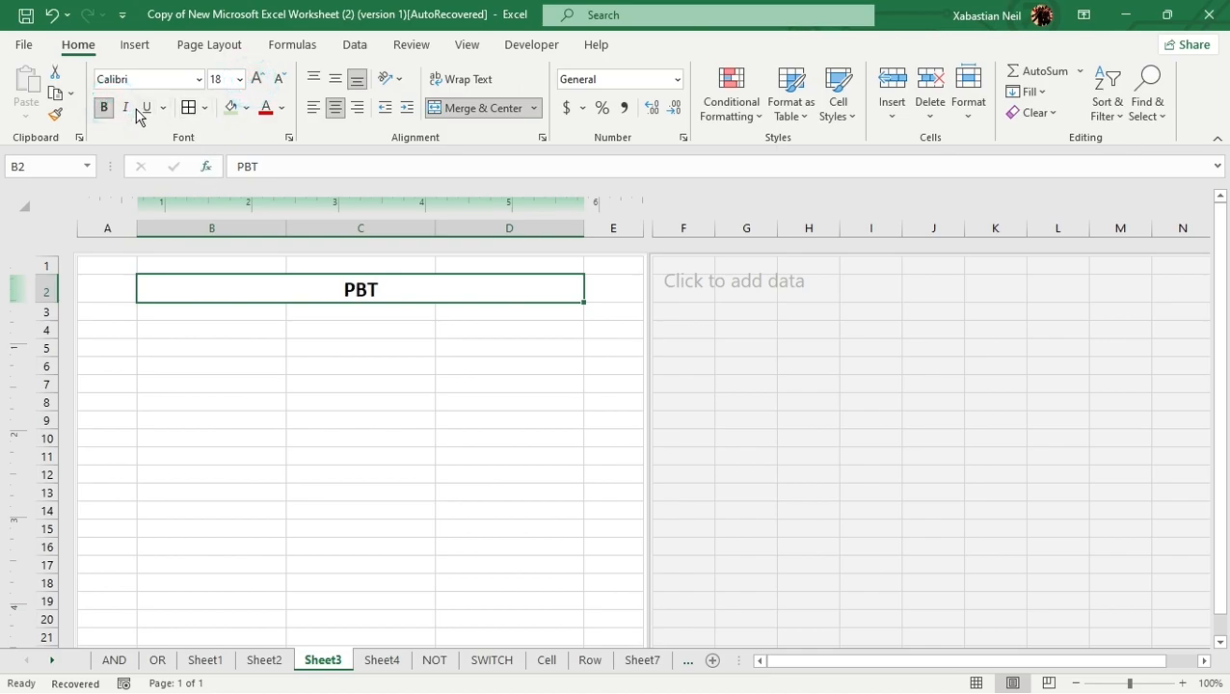
left_click(126, 107)
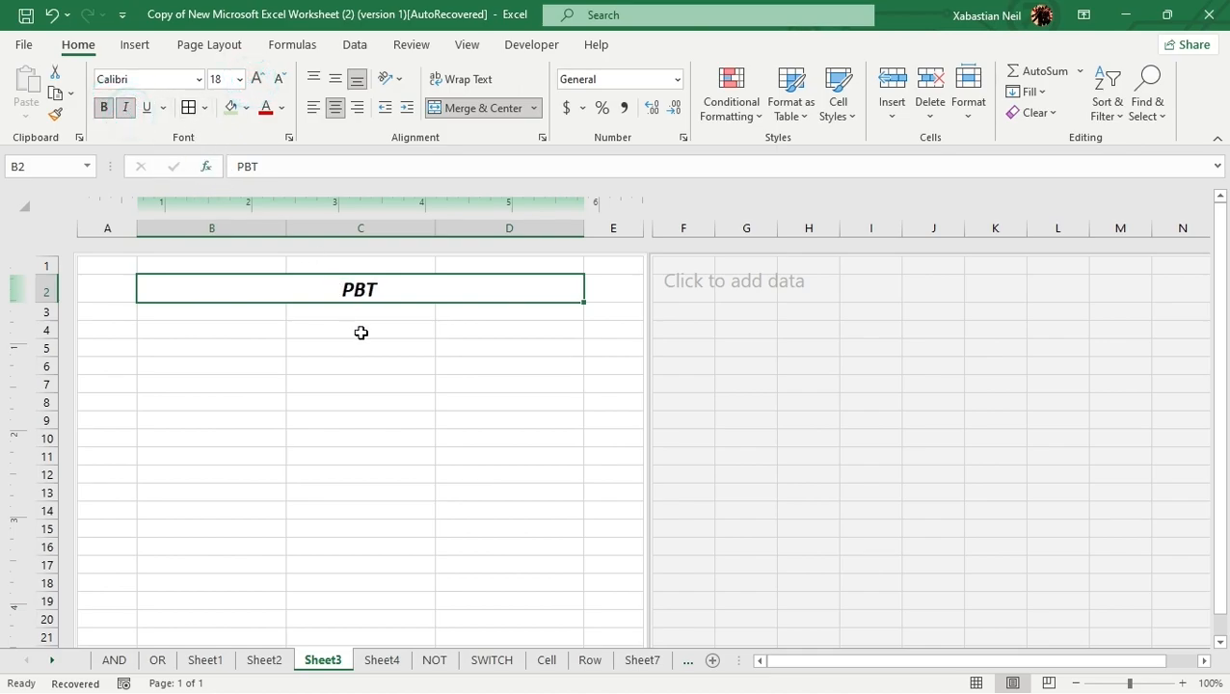
- Merge and center cells B3 to D3 and enter "Location/Adress" in the merged cell
left_click_drag(218, 314, 569, 310)
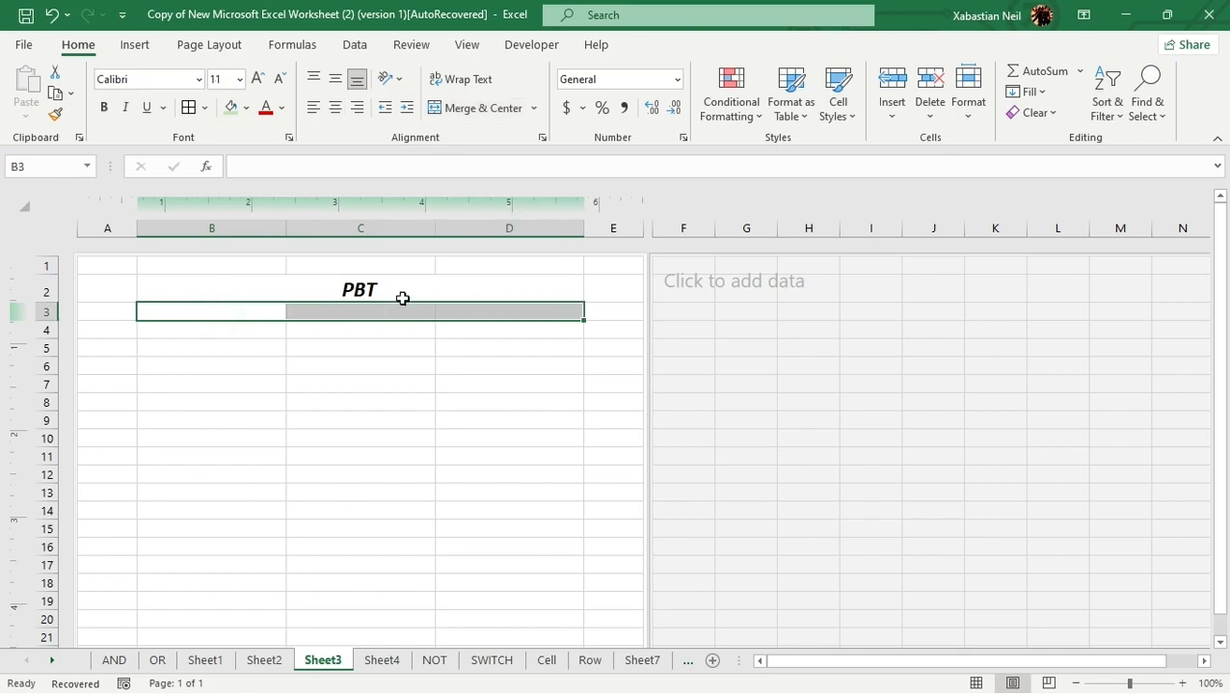
left_click(471, 108)
double_click(402, 305)
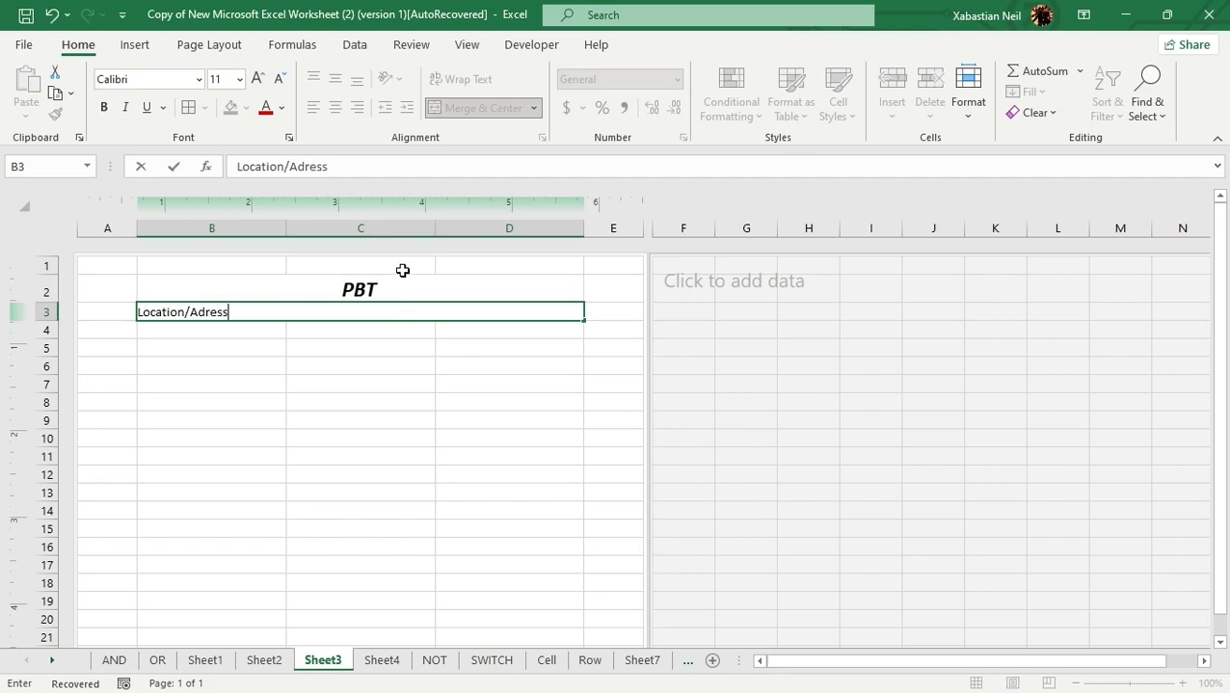
left_click(376, 445)
- Format the Location/Adress line in row 3 at font size 14 in bold
left_click(421, 307)
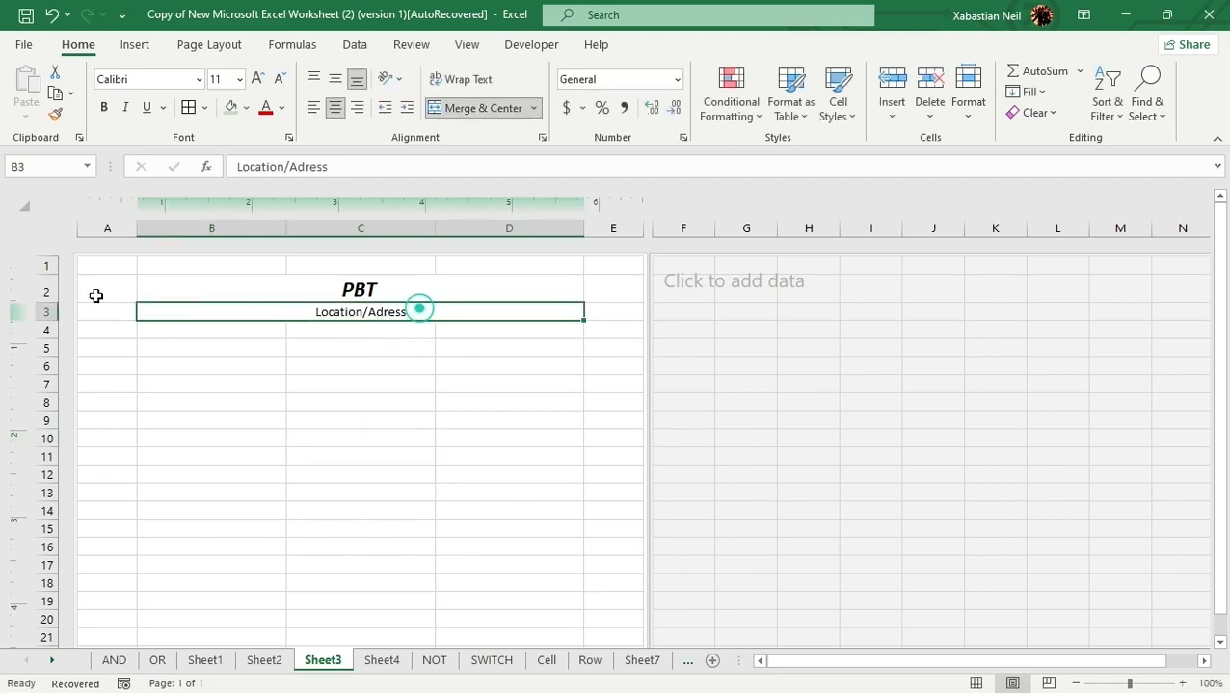
left_click(257, 79)
left_click(256, 78)
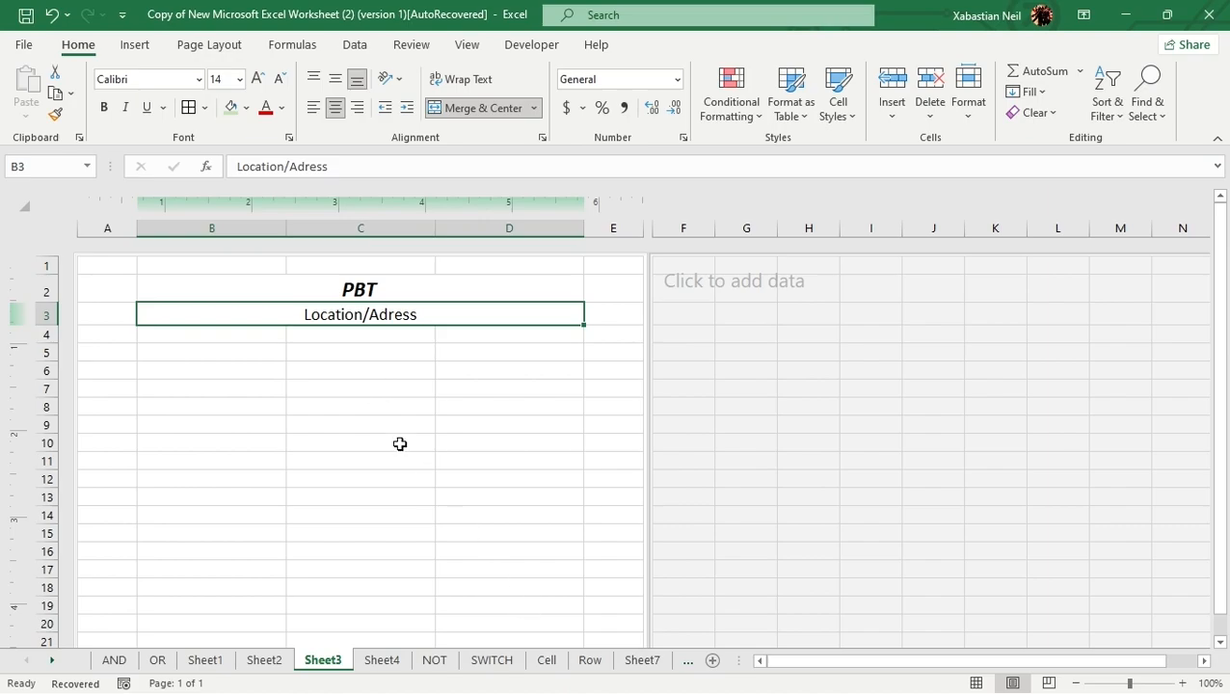
left_click(104, 108)
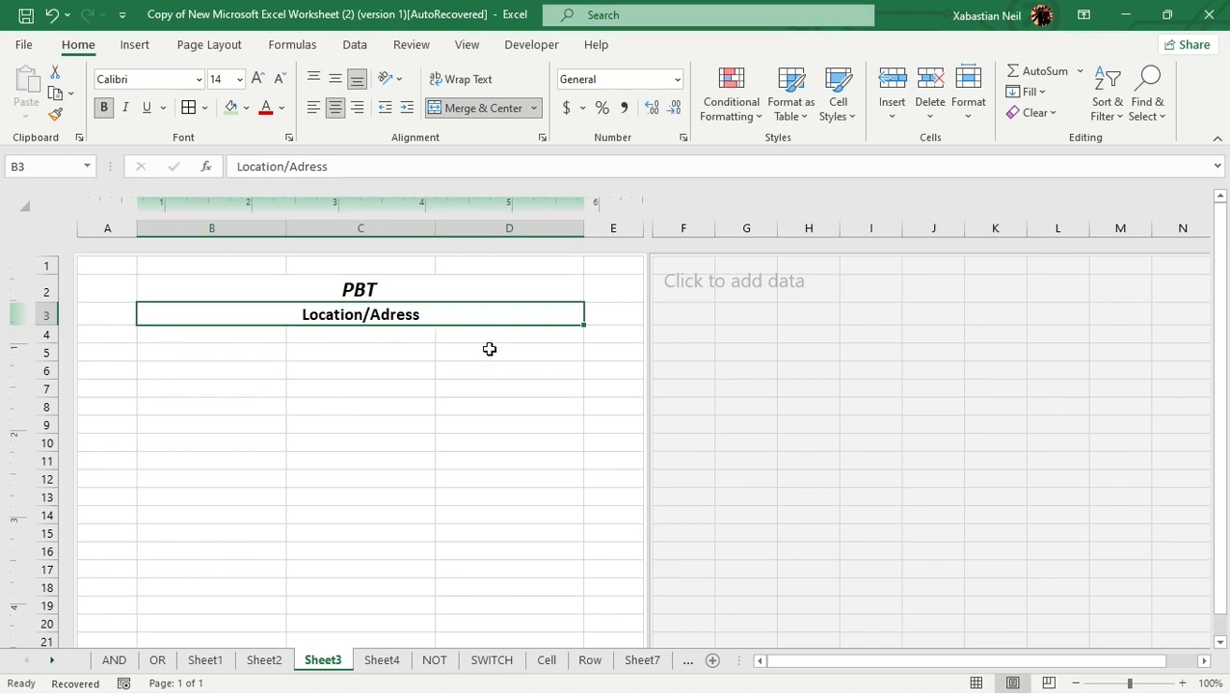
- Merge and center cells B5 to D5 and enter "Bill Invoice" in the merged cell
left_click_drag(212, 357, 447, 357)
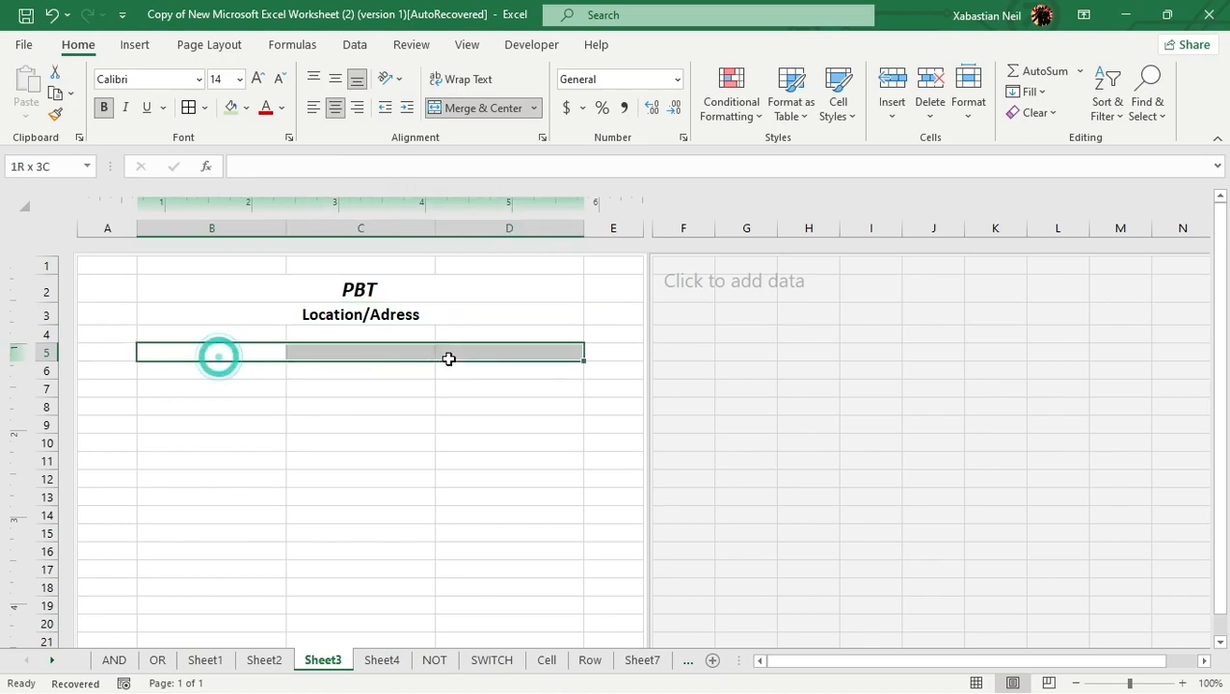
left_click(442, 109)
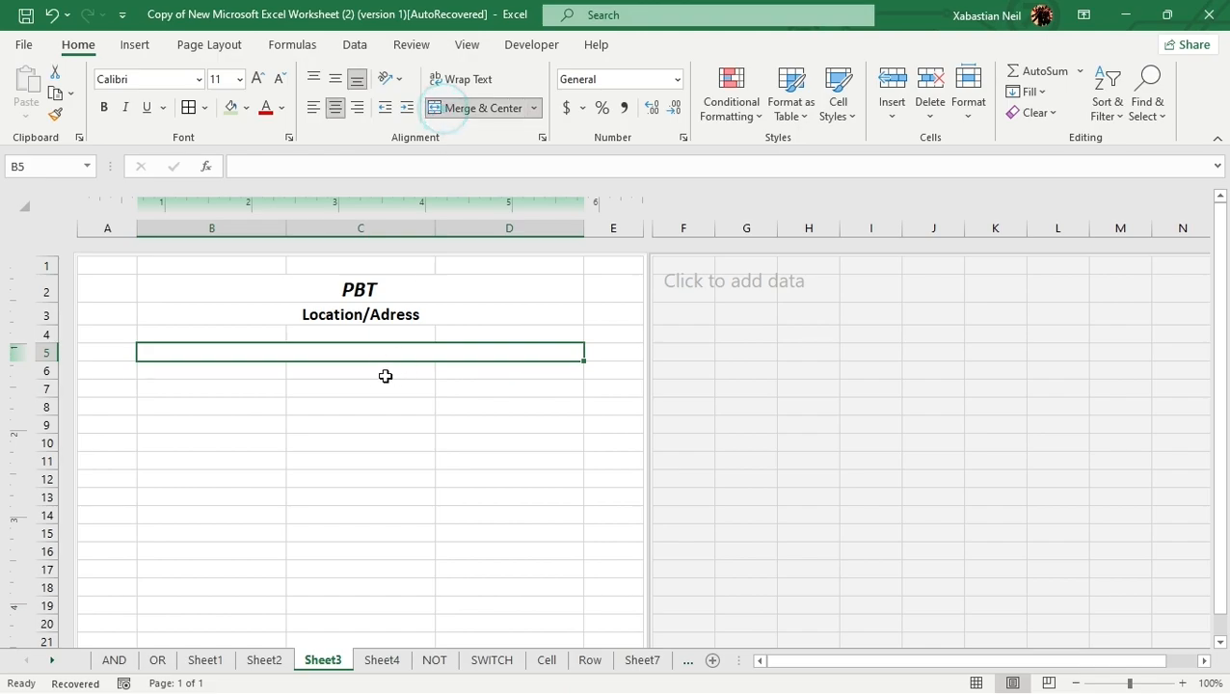
type("Bill Invoice")
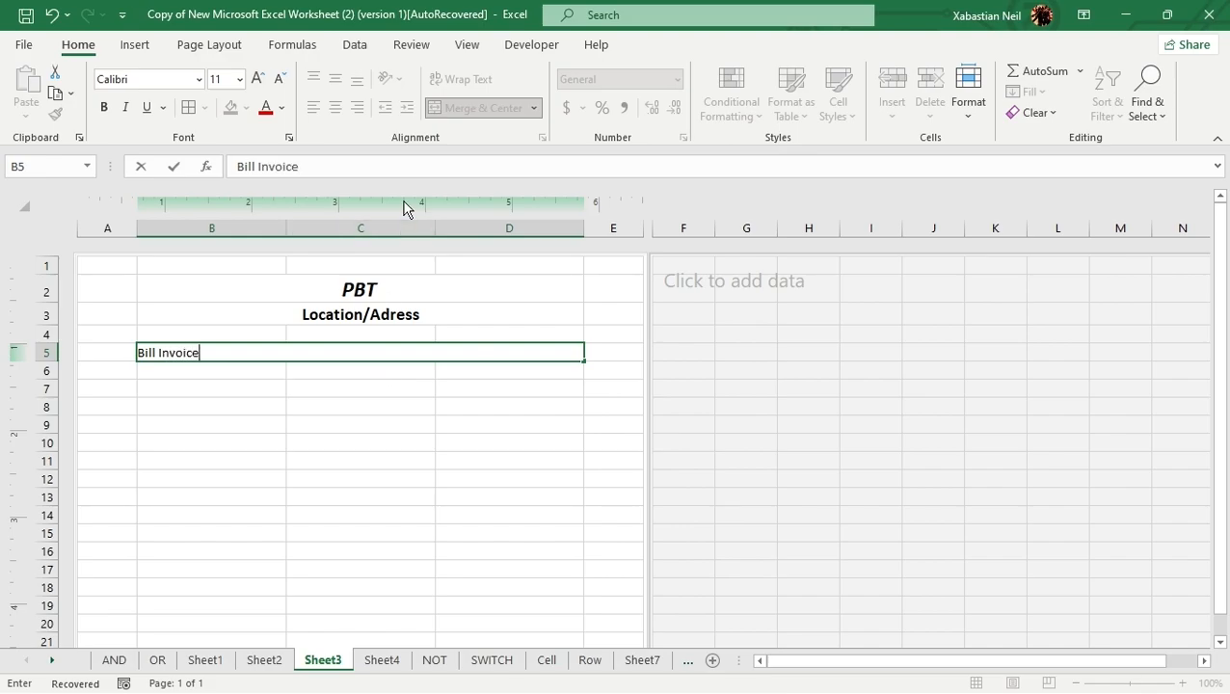
left_click(315, 494)
- Format the Bill Invoice heading in row 5 at font size 12 in bold
left_click(415, 355)
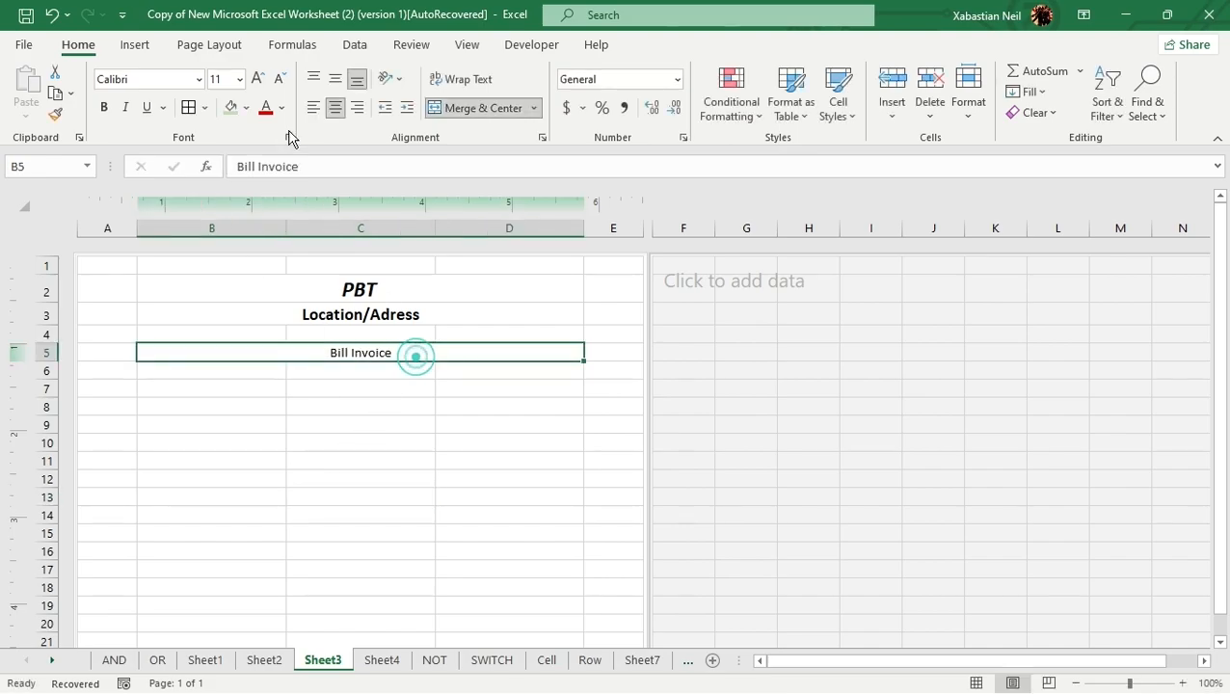
left_click(257, 78)
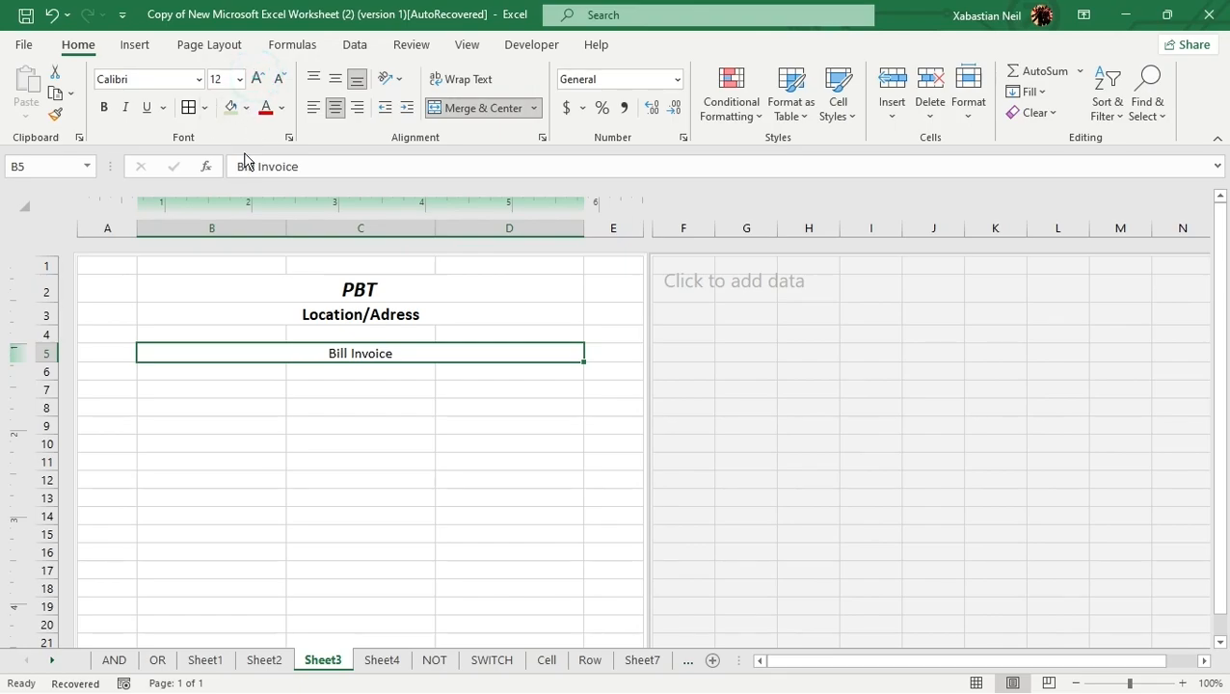
left_click(103, 107)
left_click(374, 461)
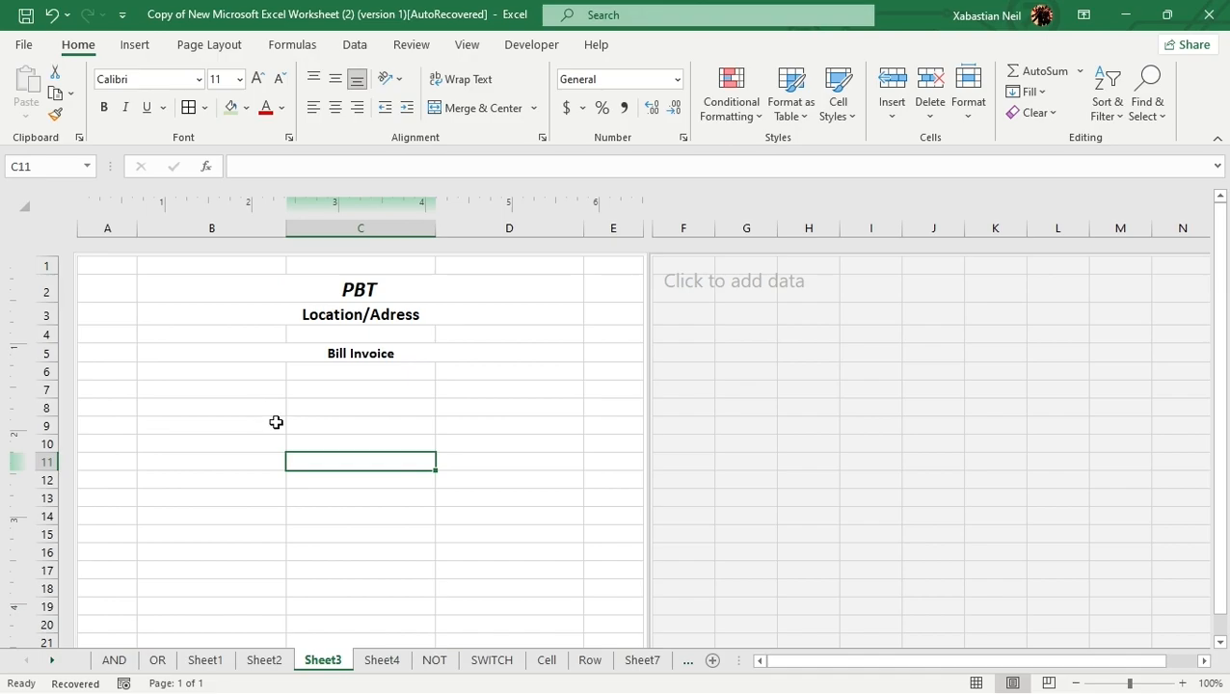
- Enter the column headings "Bill. No" in cell B6 and "Items" in cell C6
double_click(207, 369)
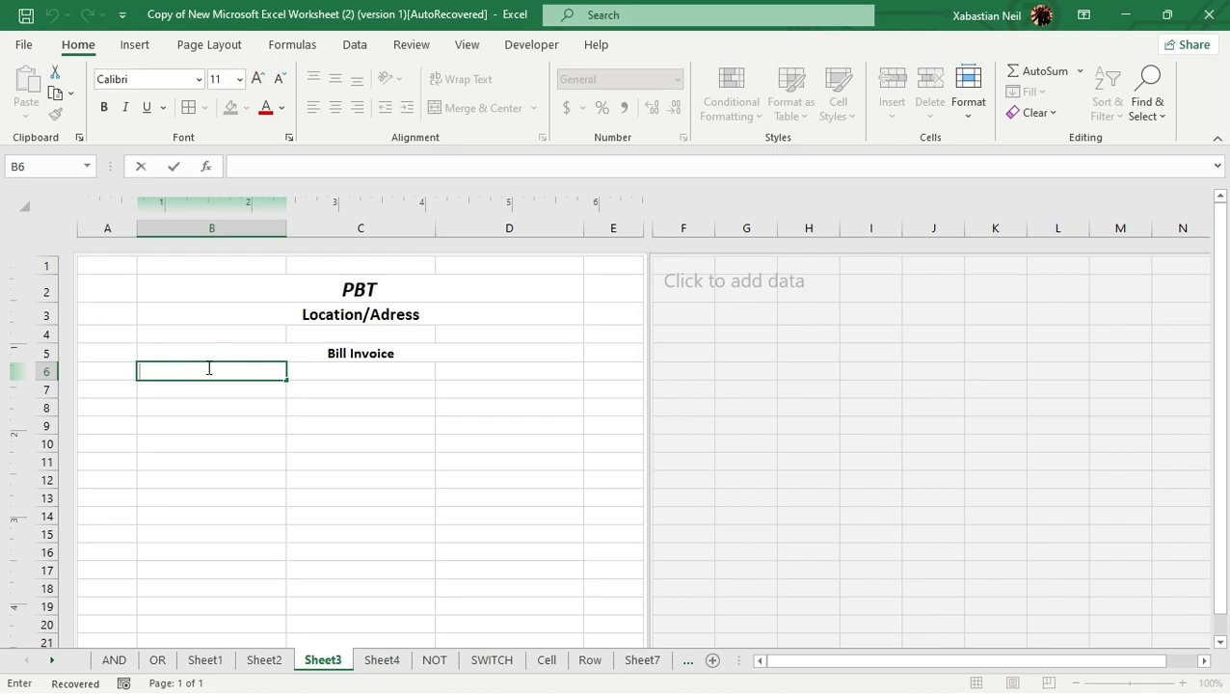
type("Bill. nop")
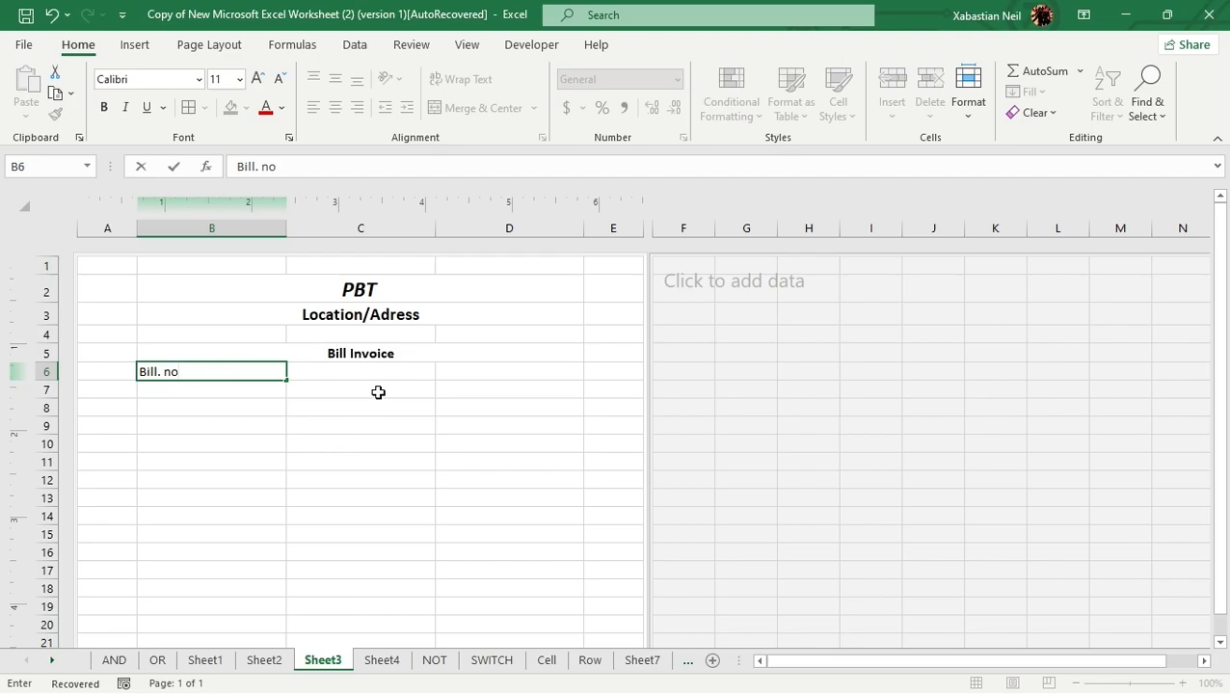
left_click(378, 369)
double_click(378, 369)
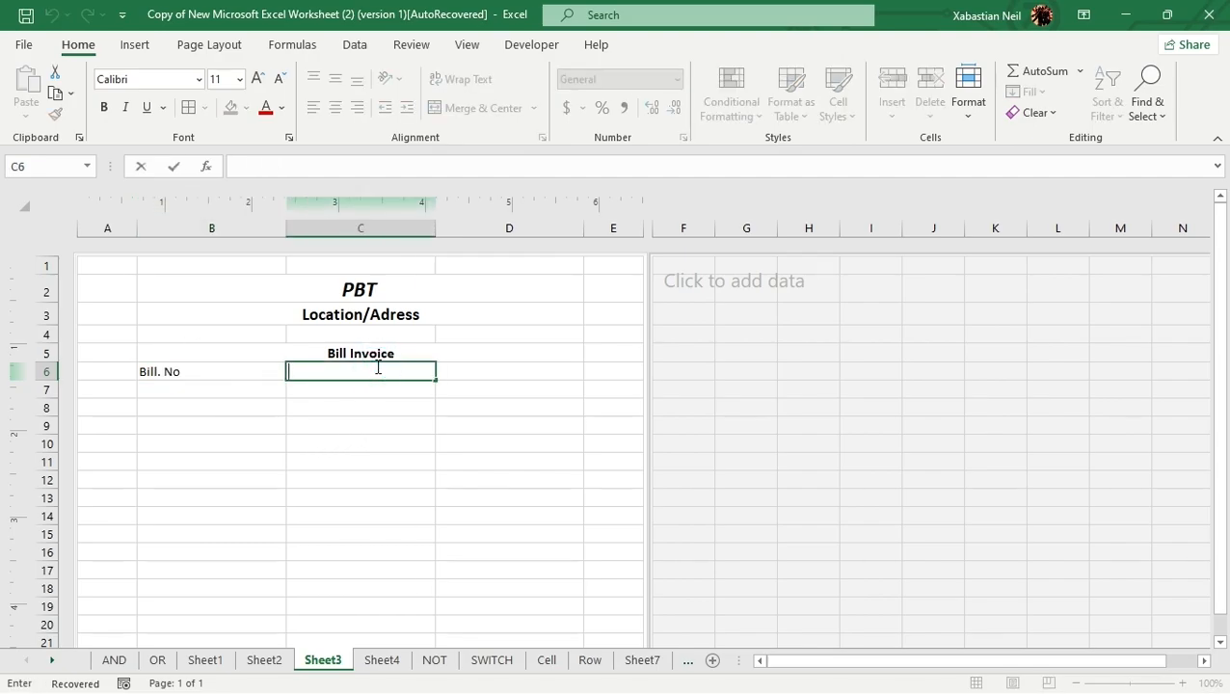
type("N")
- Enter the column headings "Quantity" in cell D6 and "Amount" in cell E6
left_click(508, 376)
double_click(509, 375)
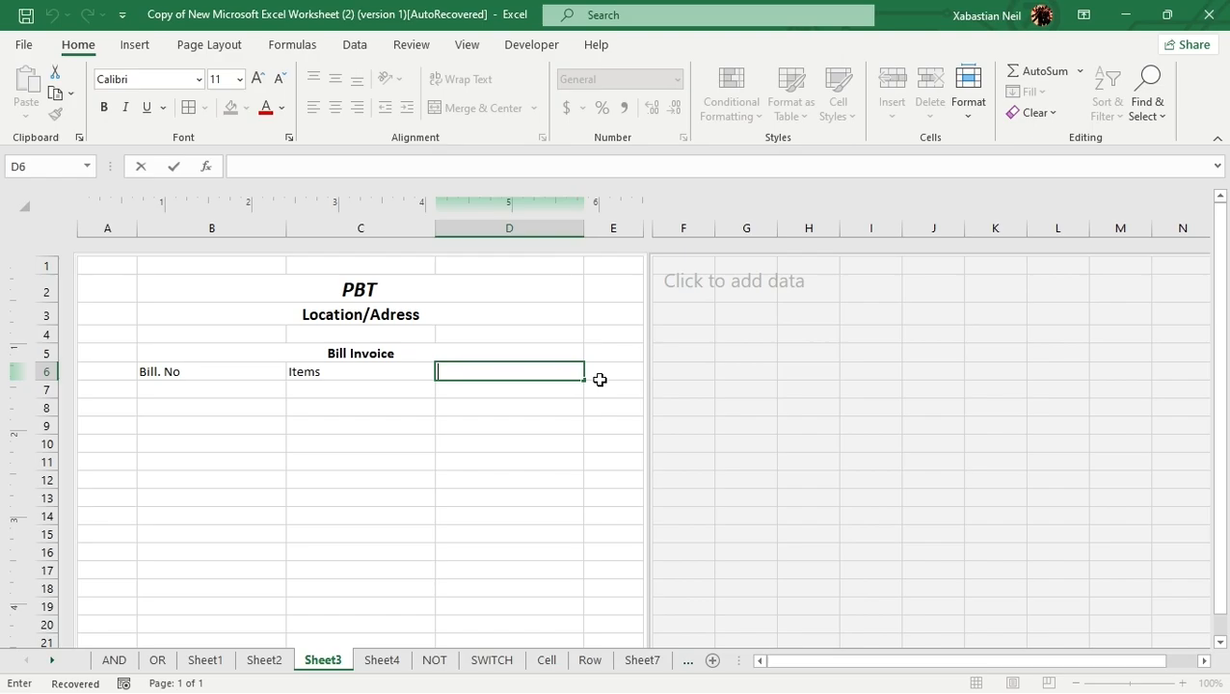
type("Quantity")
key("Tab")
left_click(617, 374)
type("Amount")
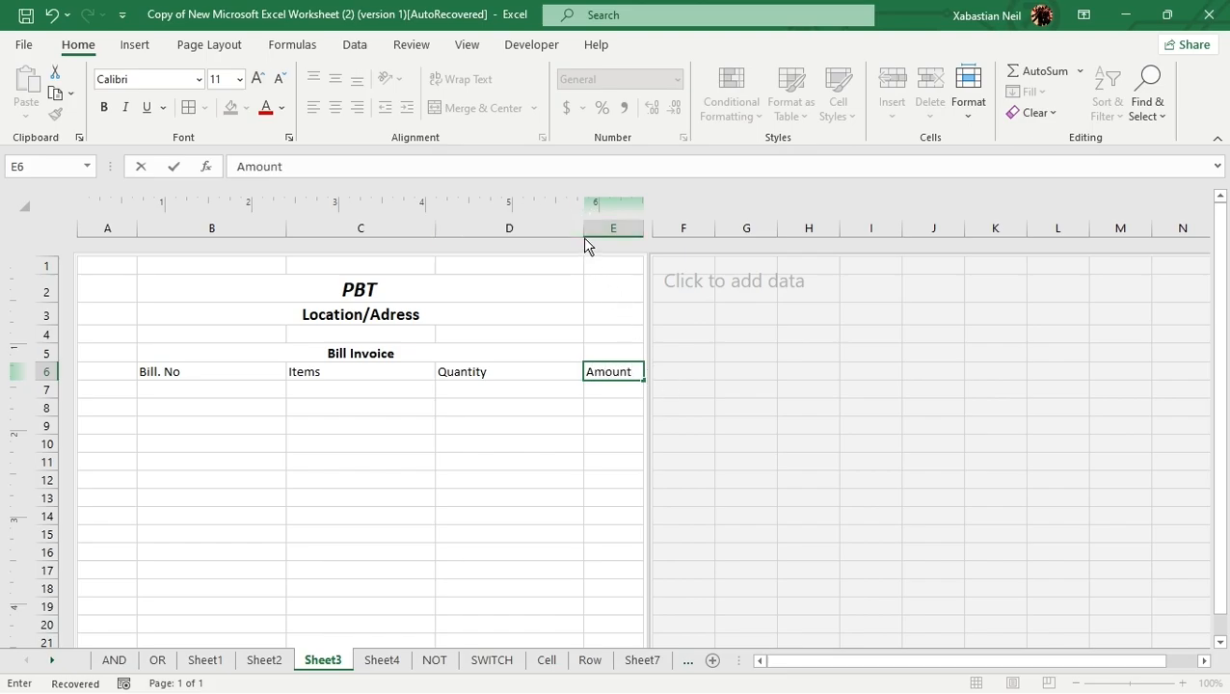
- Narrow column D and widen column E freehand so both columns stay on the first page
left_click(563, 370)
left_click_drag(584, 228, 650, 232)
left_click(302, 457)
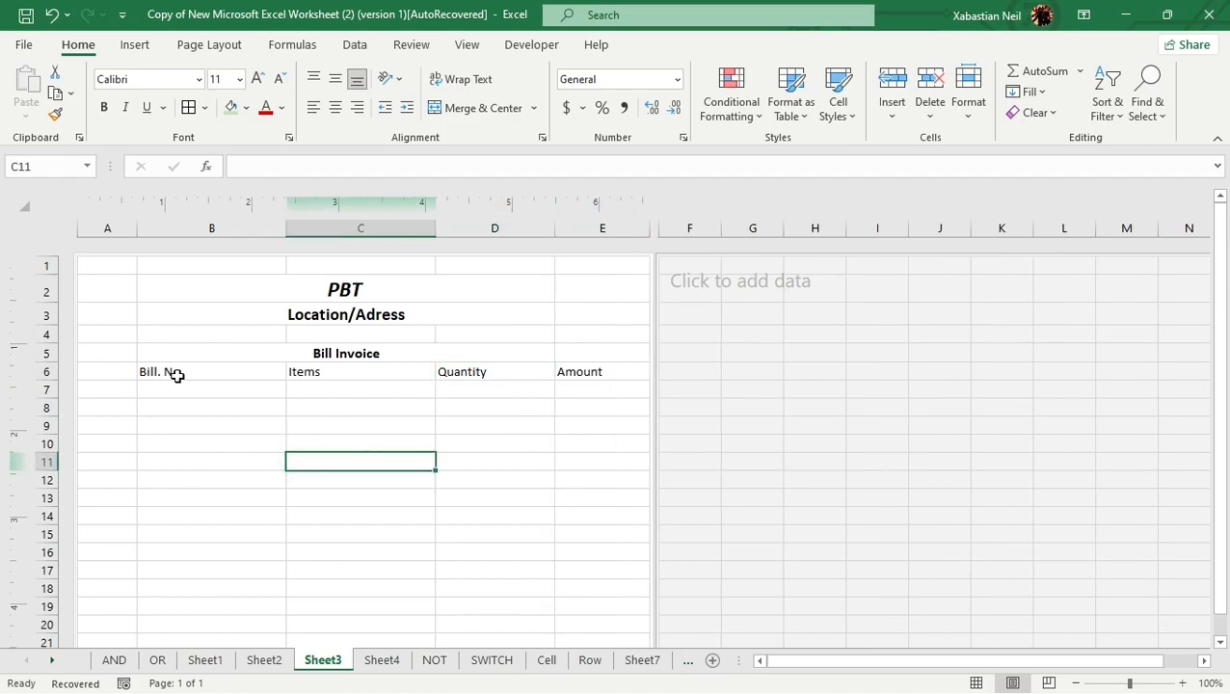
- Make the column headings in row 6 bold and italic
left_click(46, 372)
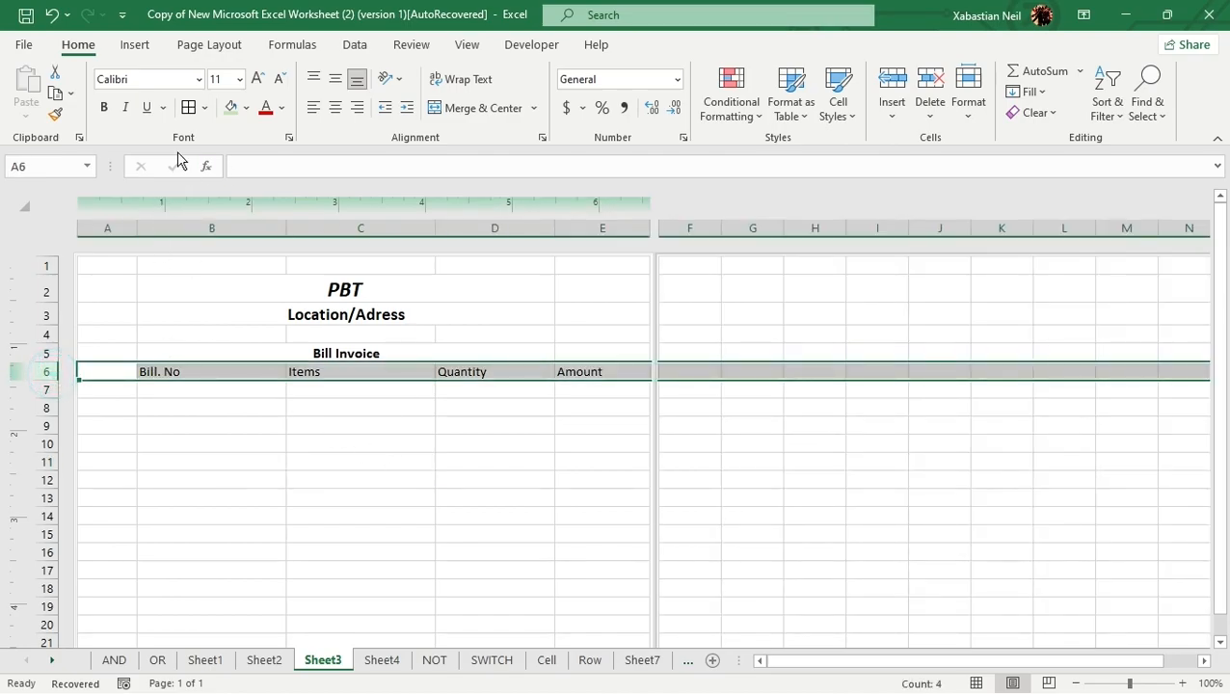
left_click(104, 108)
left_click(126, 110)
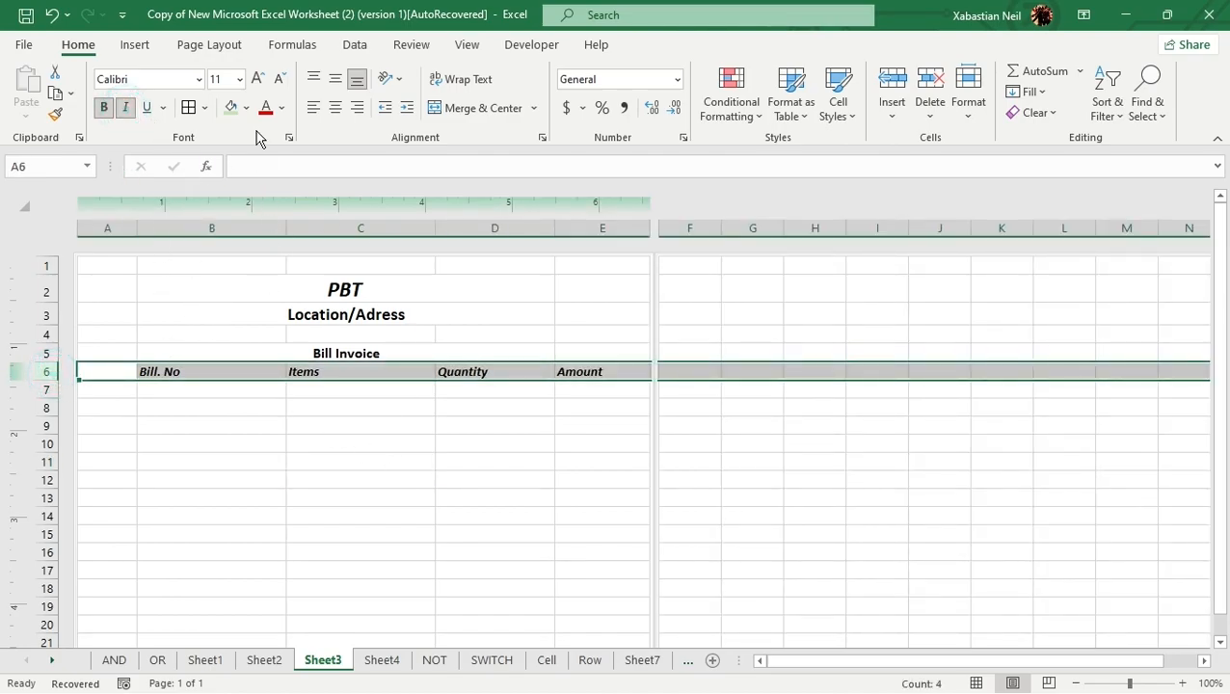
left_click(280, 521)
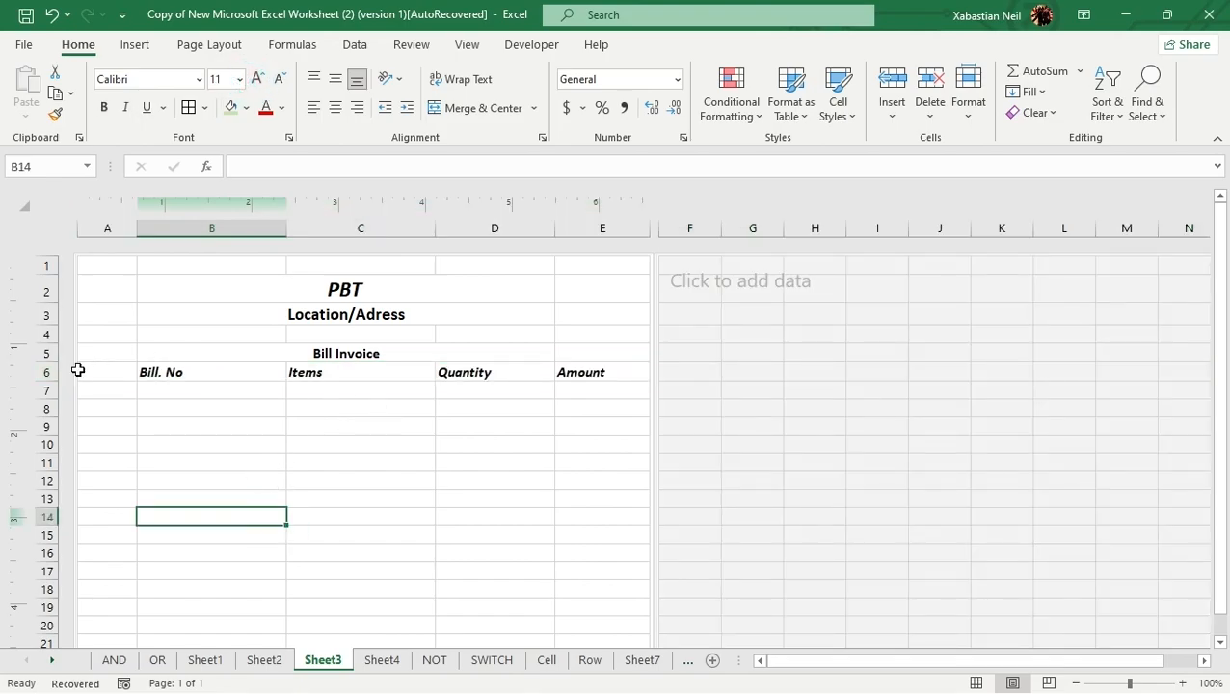
- Remove the italic formatting from the column headings in row 6
left_click(46, 372)
left_click(125, 107)
left_click(184, 513)
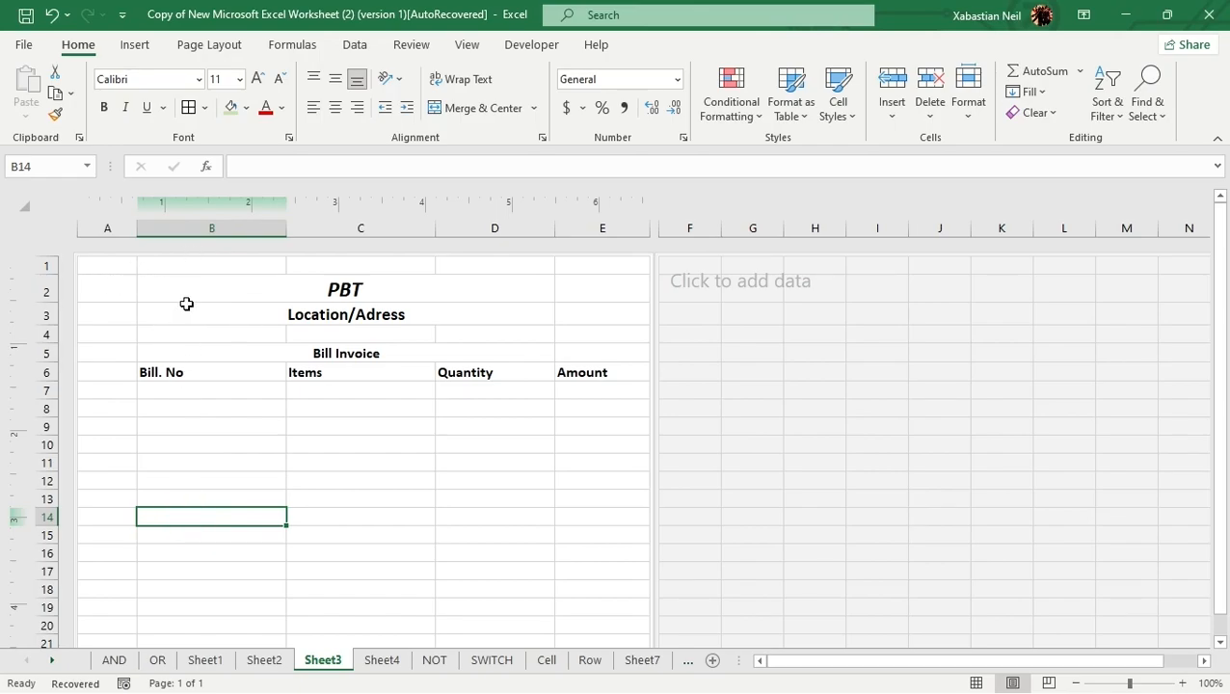
- Apply a thick bottom border to the "Bill Invoice" heading in row 5
left_click_drag(183, 284, 627, 519)
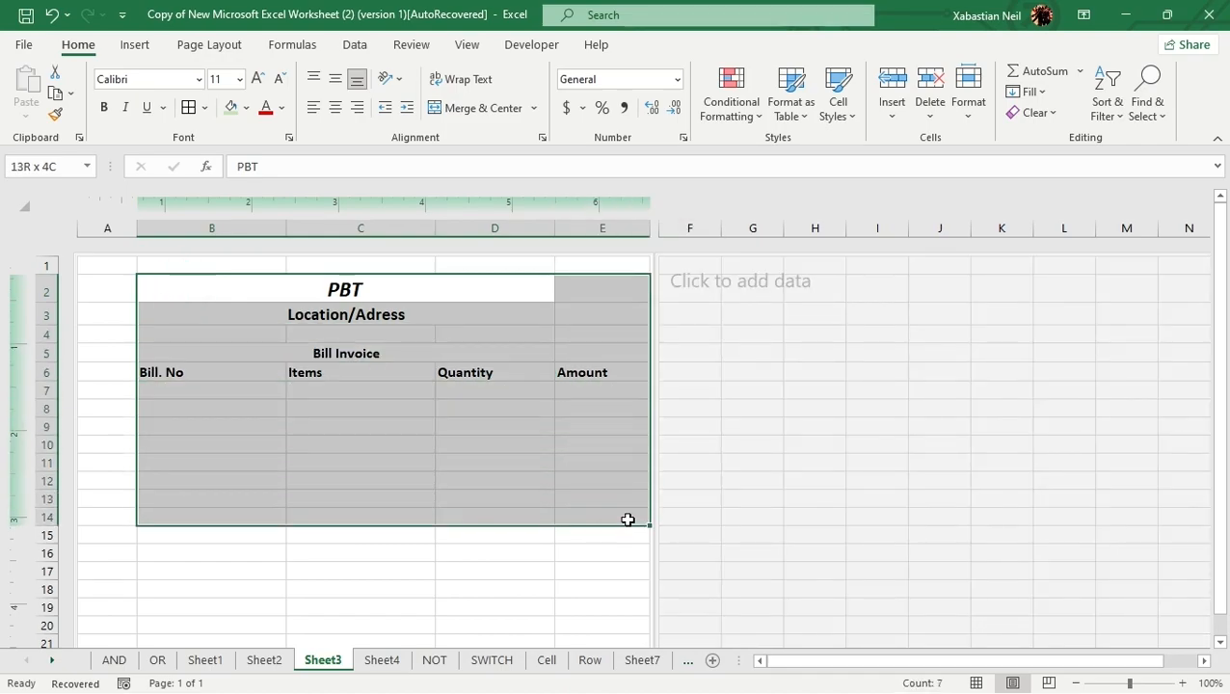
left_click(431, 498)
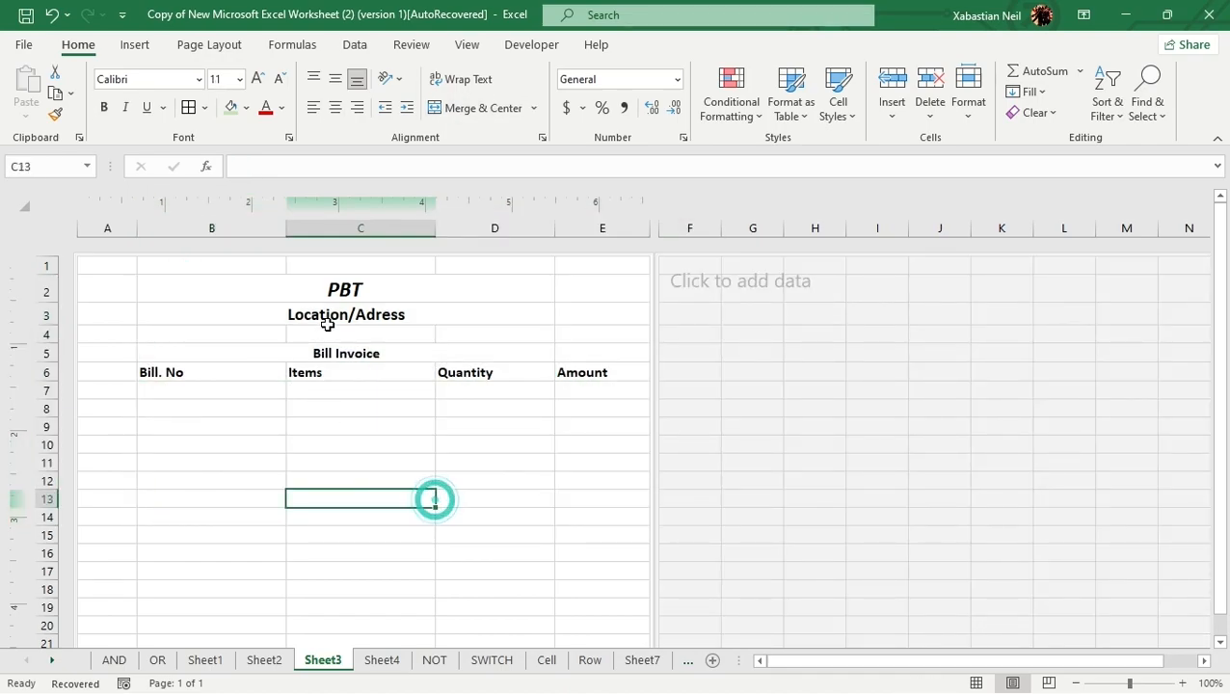
left_click(247, 354)
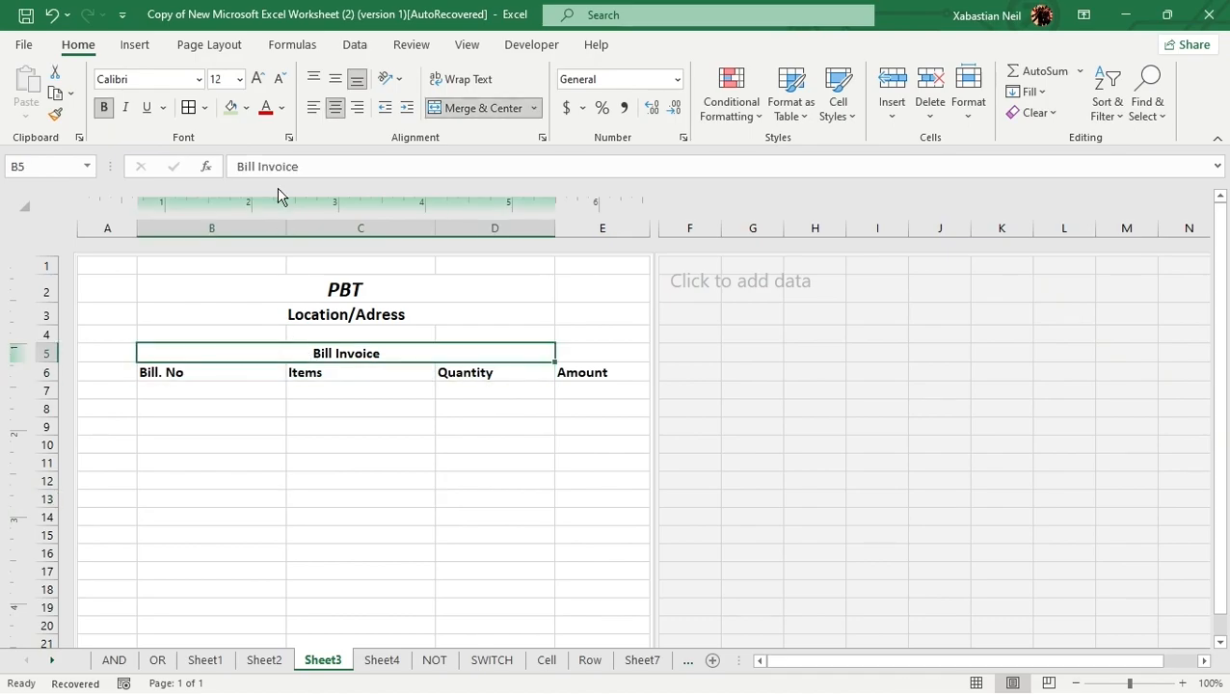
left_click(204, 108)
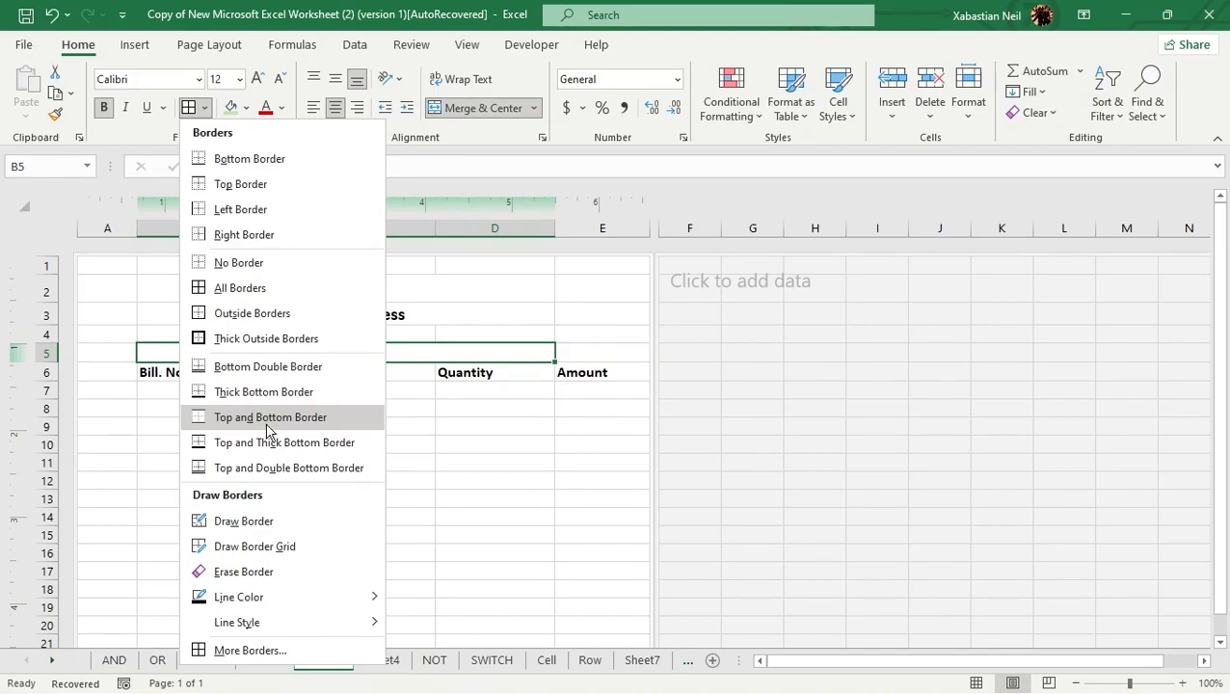
left_click(291, 395)
left_click(416, 441)
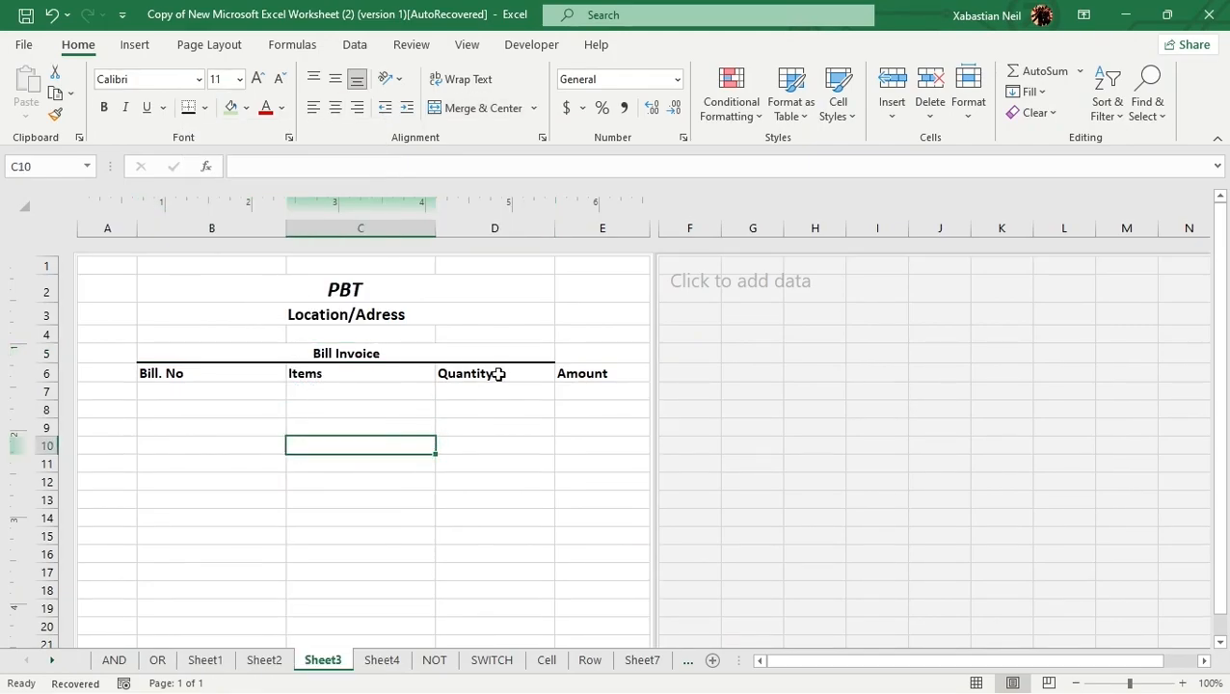
- Merge and center the "Bill Invoice" heading across B5:E5 and give it a thick bottom border
left_click_drag(274, 353, 584, 357)
left_click(459, 108)
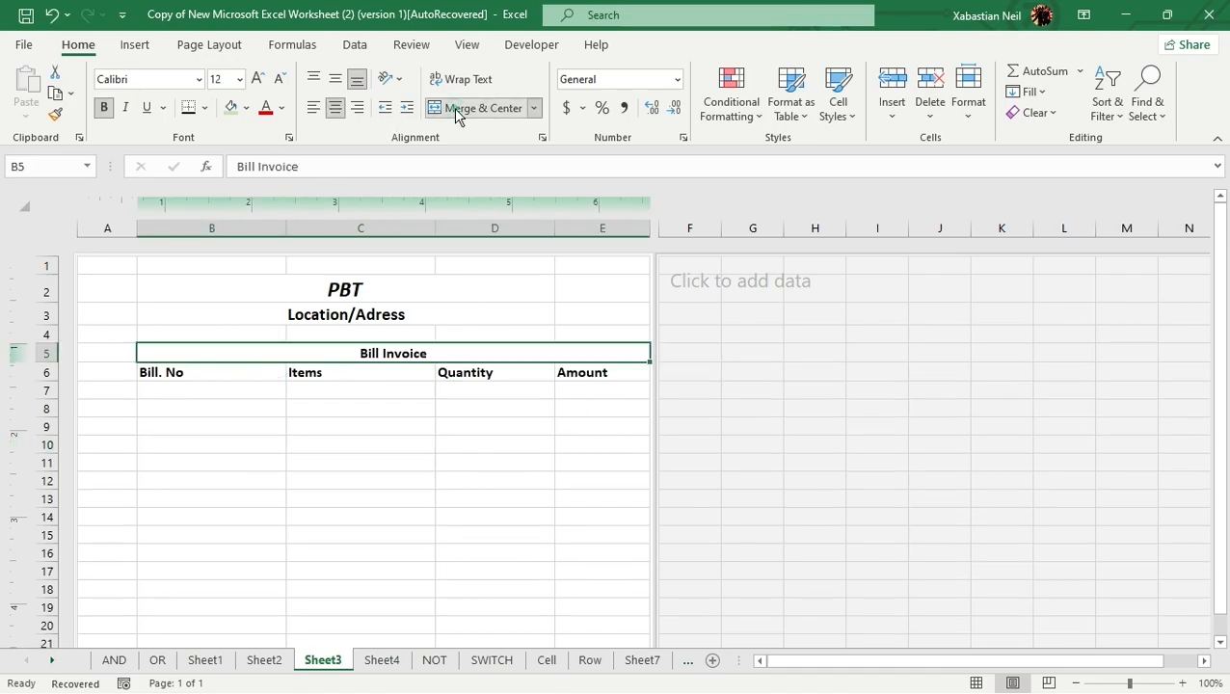
left_click(188, 108)
left_click(303, 449)
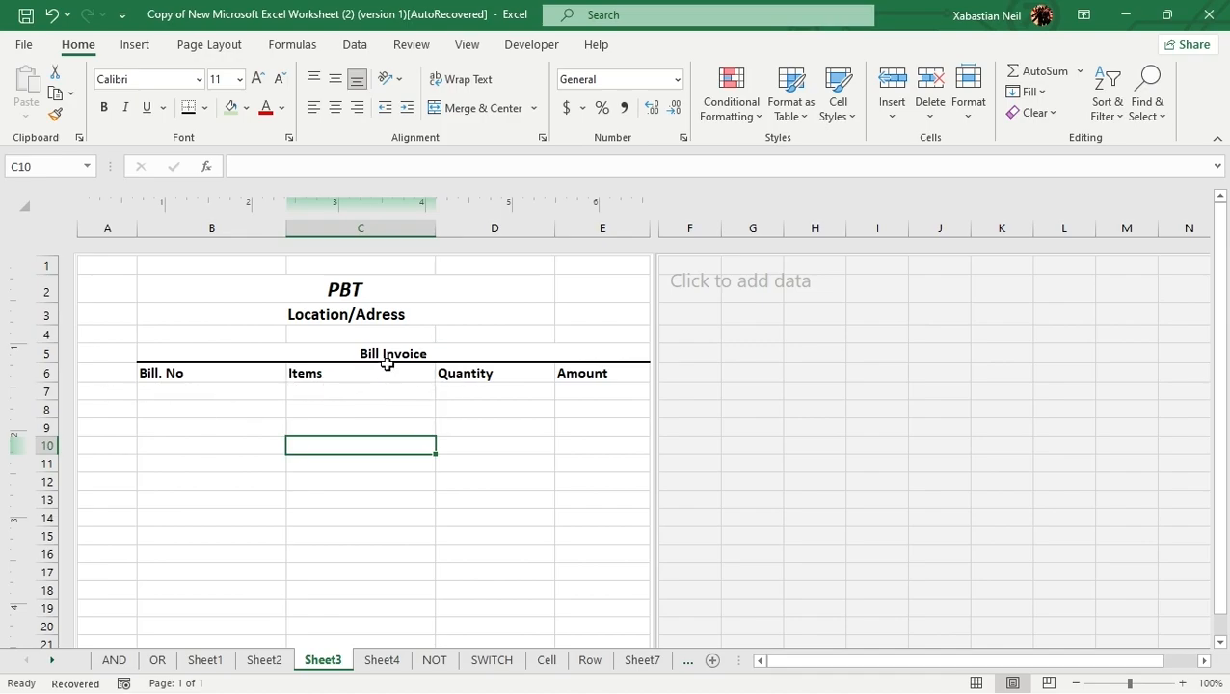
- Narrow column C freehand so column F fits on the first page, and merge and center the "Bill Invoice" heading across B5:F5
left_click_drag(438, 225, 390, 227)
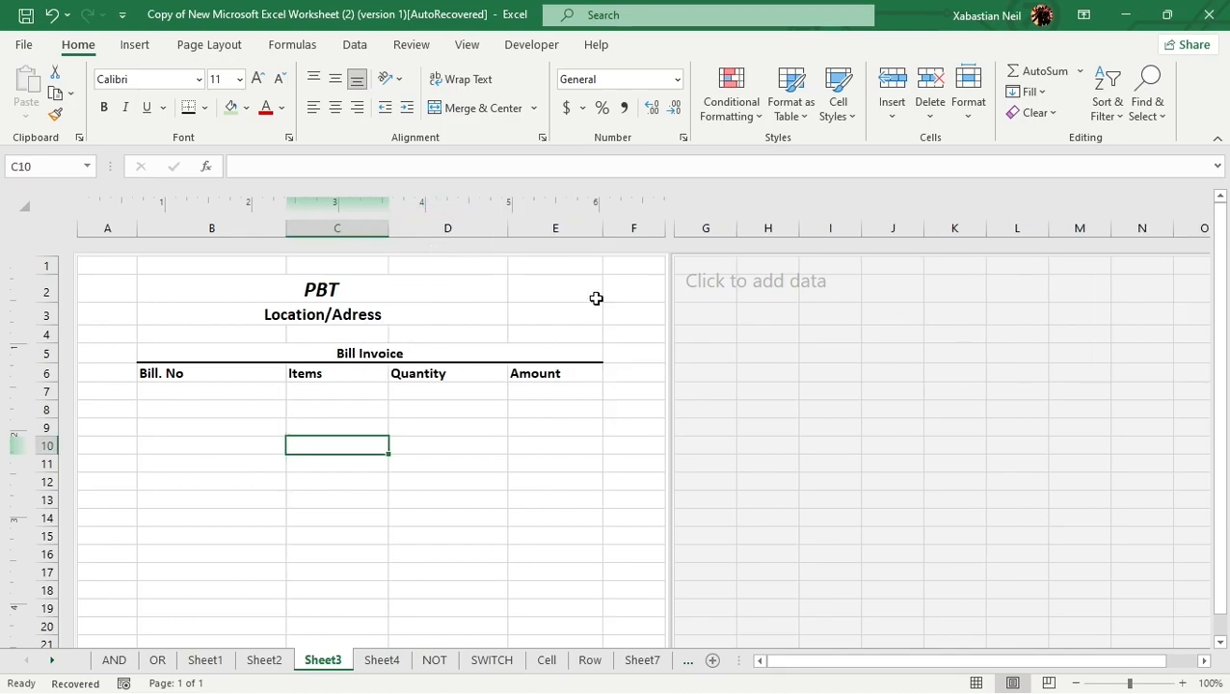
left_click_drag(478, 351, 639, 352)
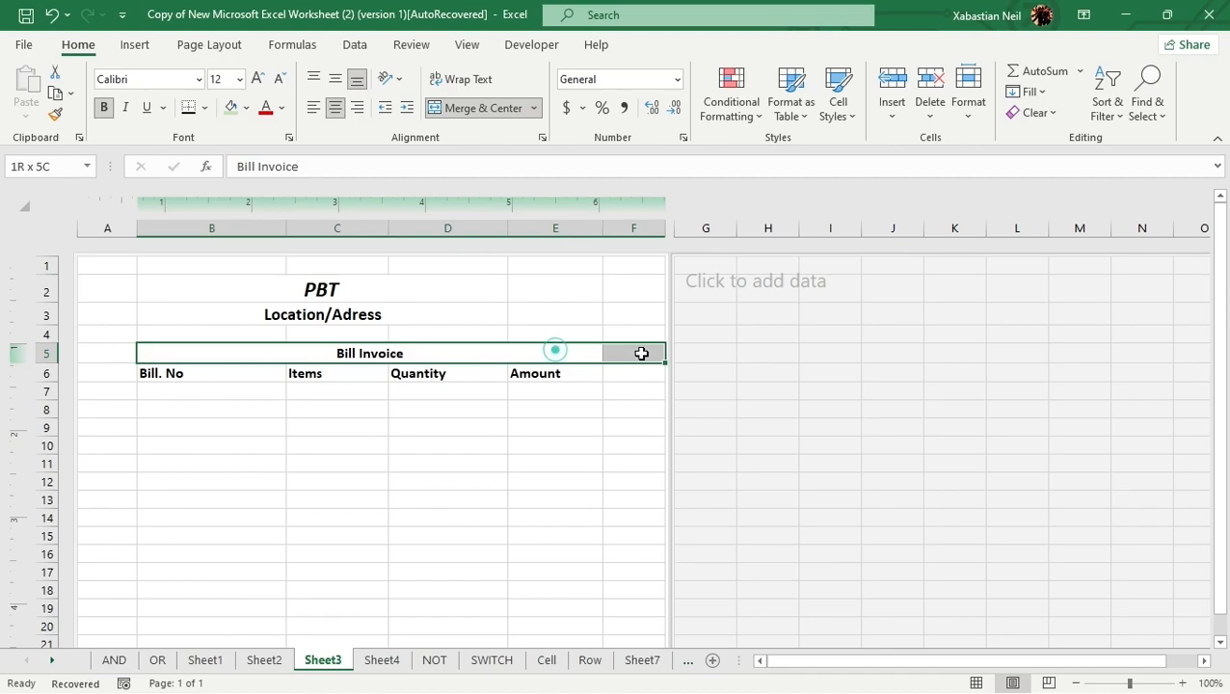
left_click(434, 107)
left_click(439, 107)
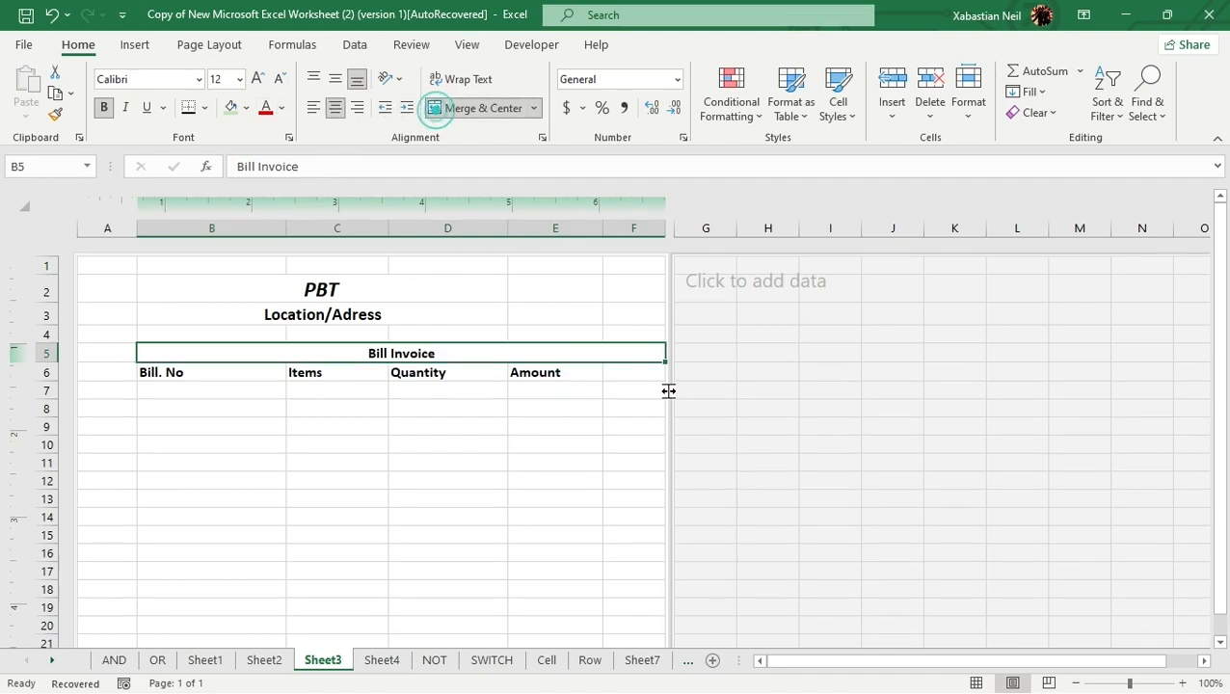
- Enter the column heading "Rate" in cell F6
left_click(632, 371)
left_click(632, 370)
type("Rate")
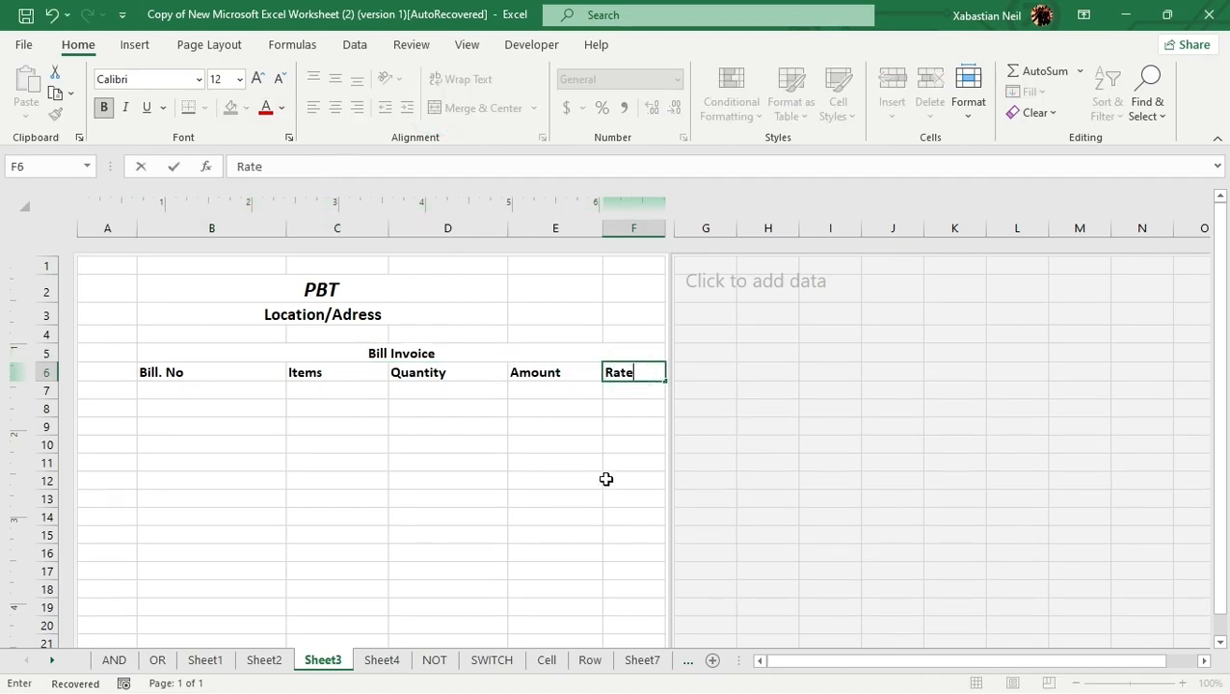
left_click(606, 479)
- Copy the "Rate" heading from F6 into D6, replacing the "Quantity" heading there
left_click_drag(615, 370, 563, 365)
left_click(629, 369)
key("ctrl+c")
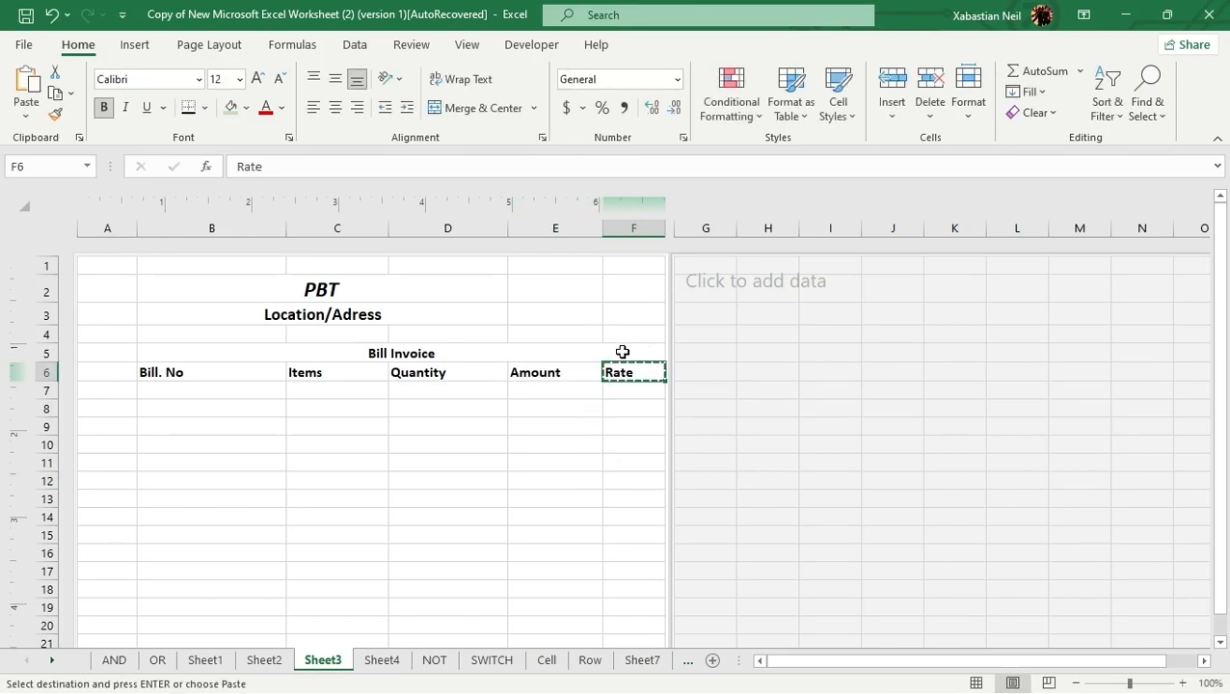
left_click(448, 370)
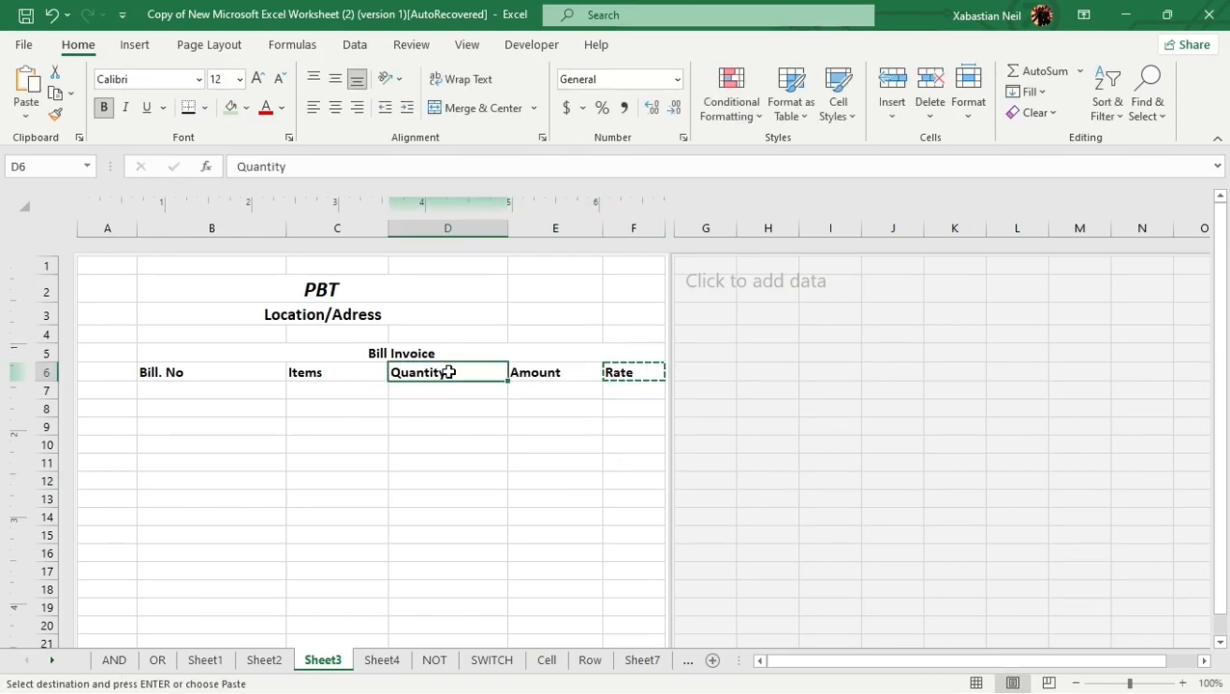
key("ctrl+v")
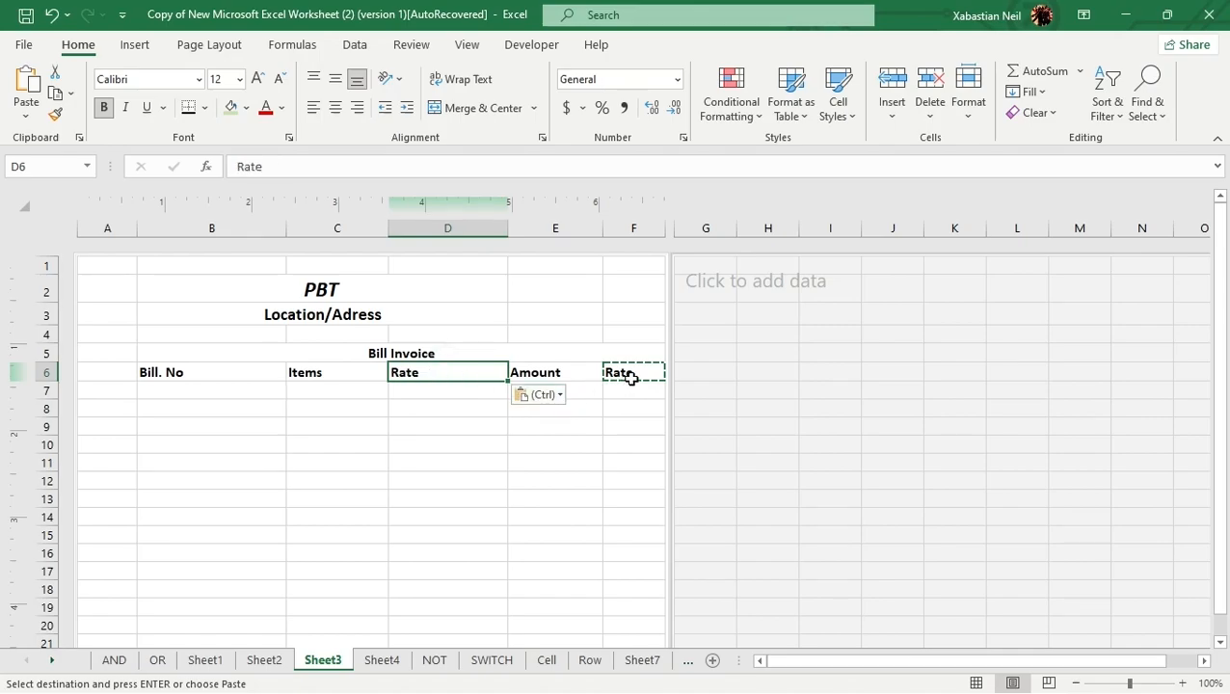
- Move the "Amount" heading from E6 to F6 and enter "Quantity" in E6
left_click(578, 378)
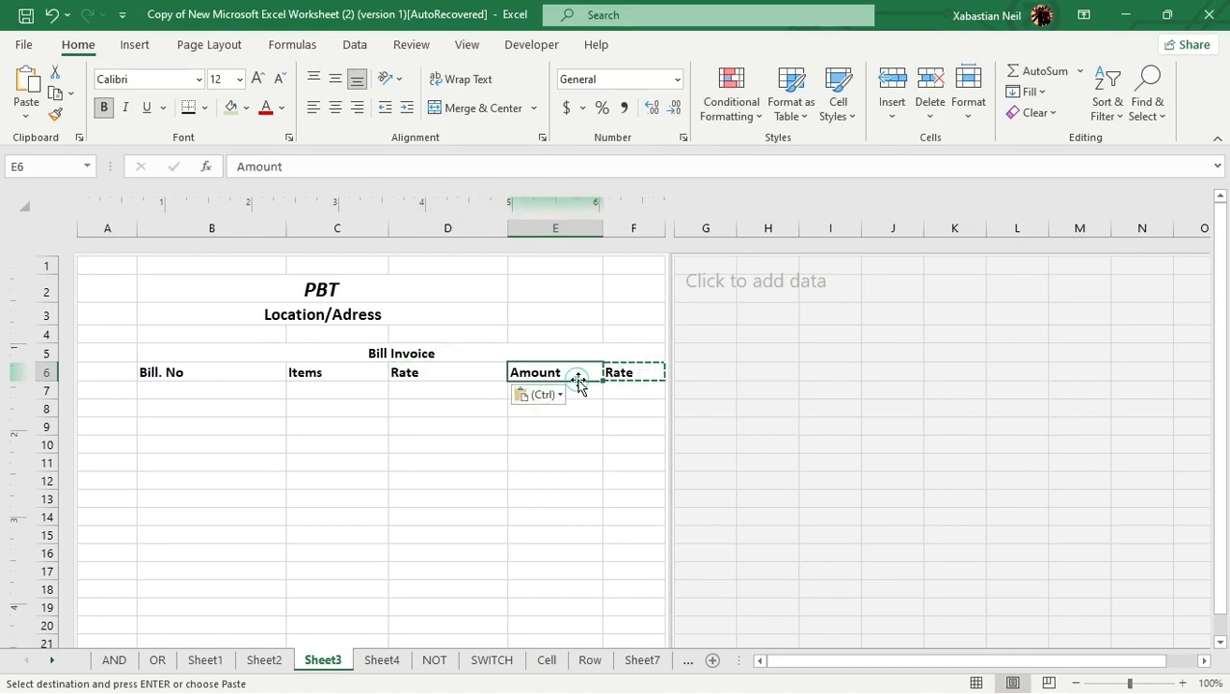
key("ctrl+c")
left_click(639, 373)
key("Return")
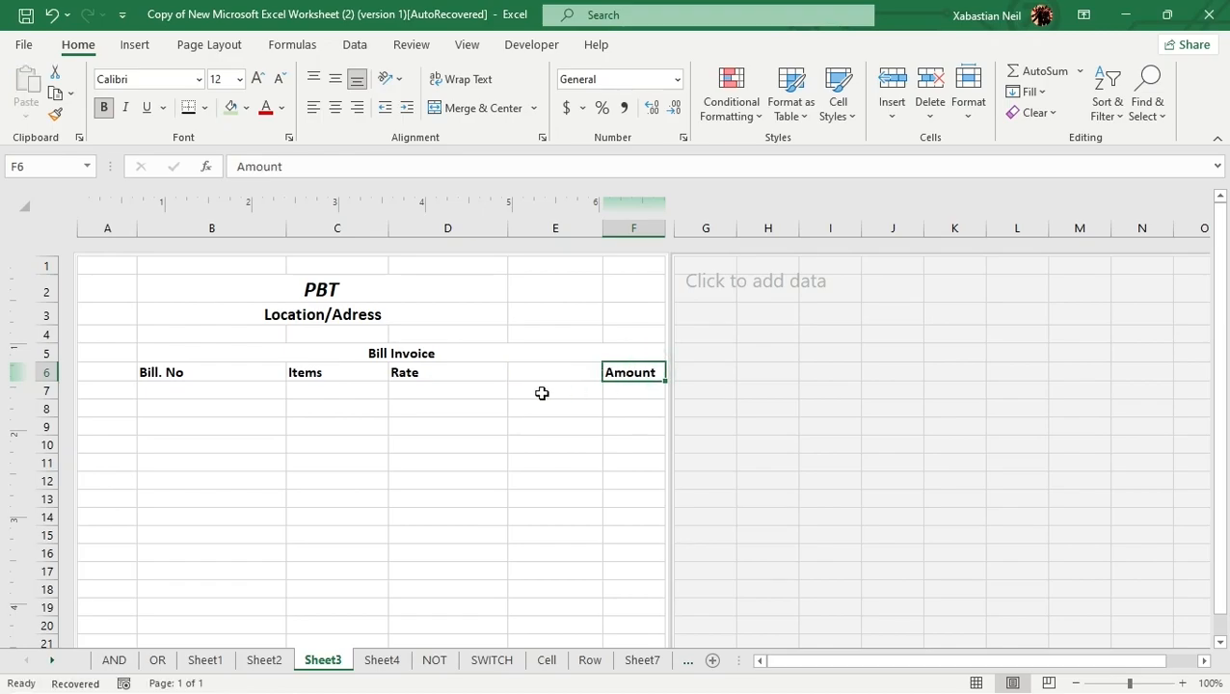
double_click(555, 373)
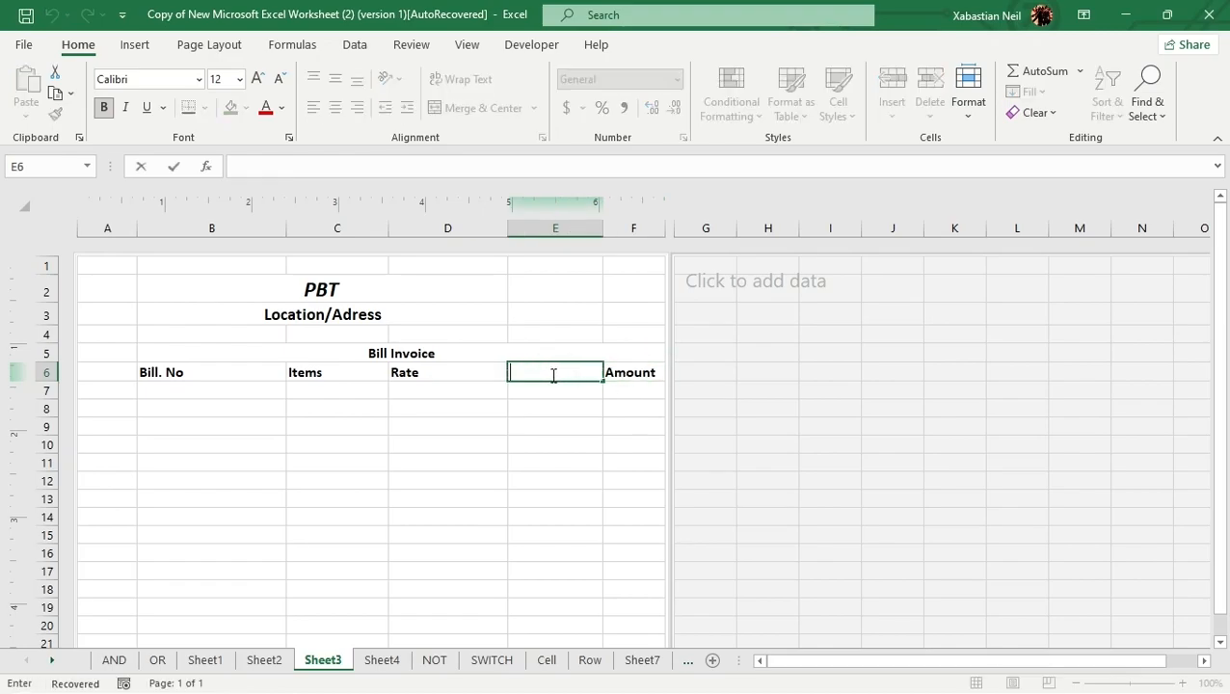
type("Quantity")
left_click(373, 464)
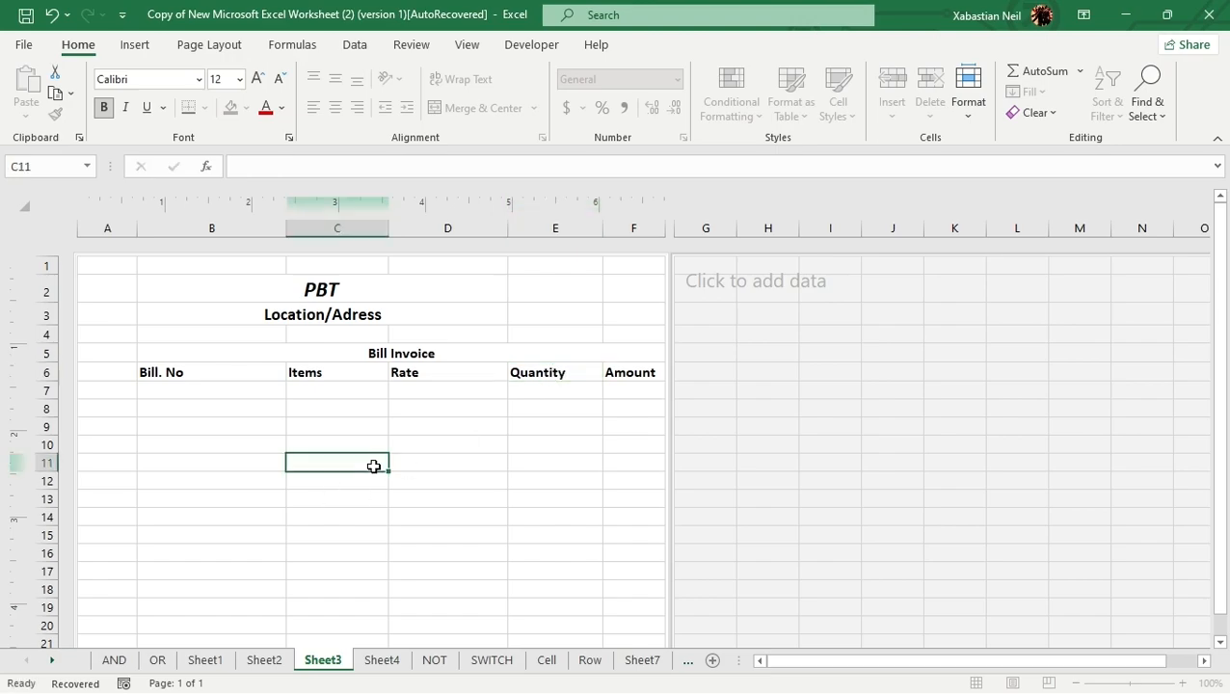
- Narrow column D slightly freehand, and merge and center the "PBT" title across B2:F2
left_click_drag(510, 228, 489, 227)
left_click(332, 356)
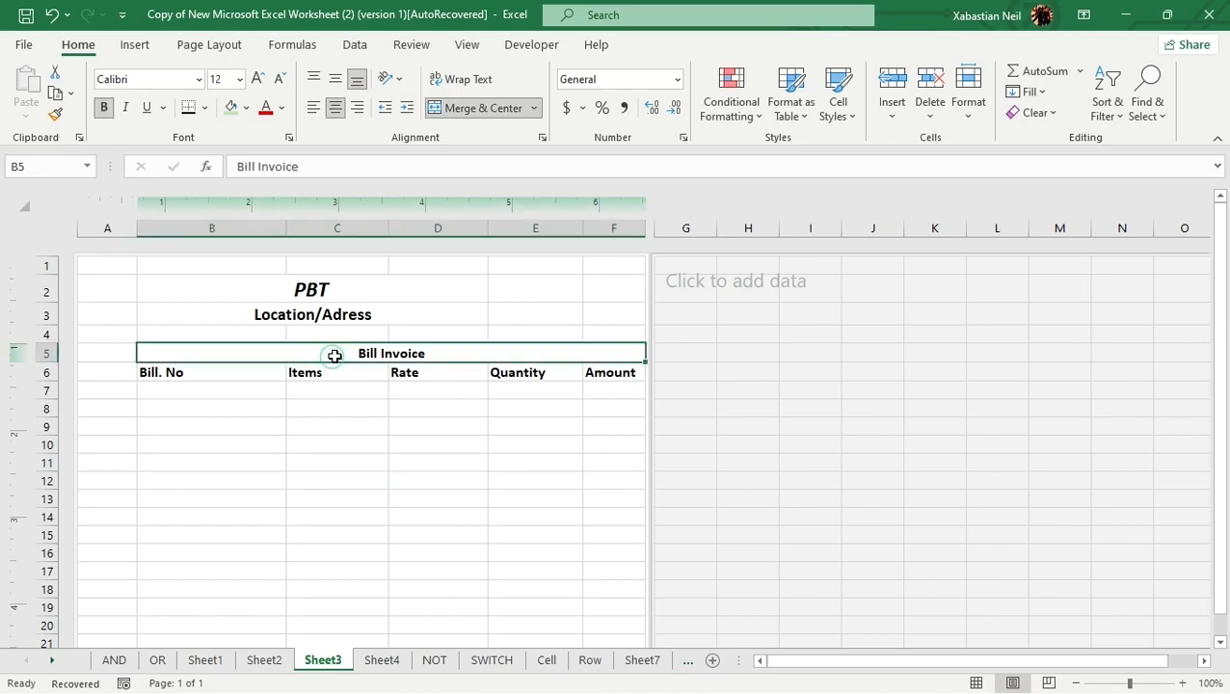
left_click_drag(416, 293, 569, 288)
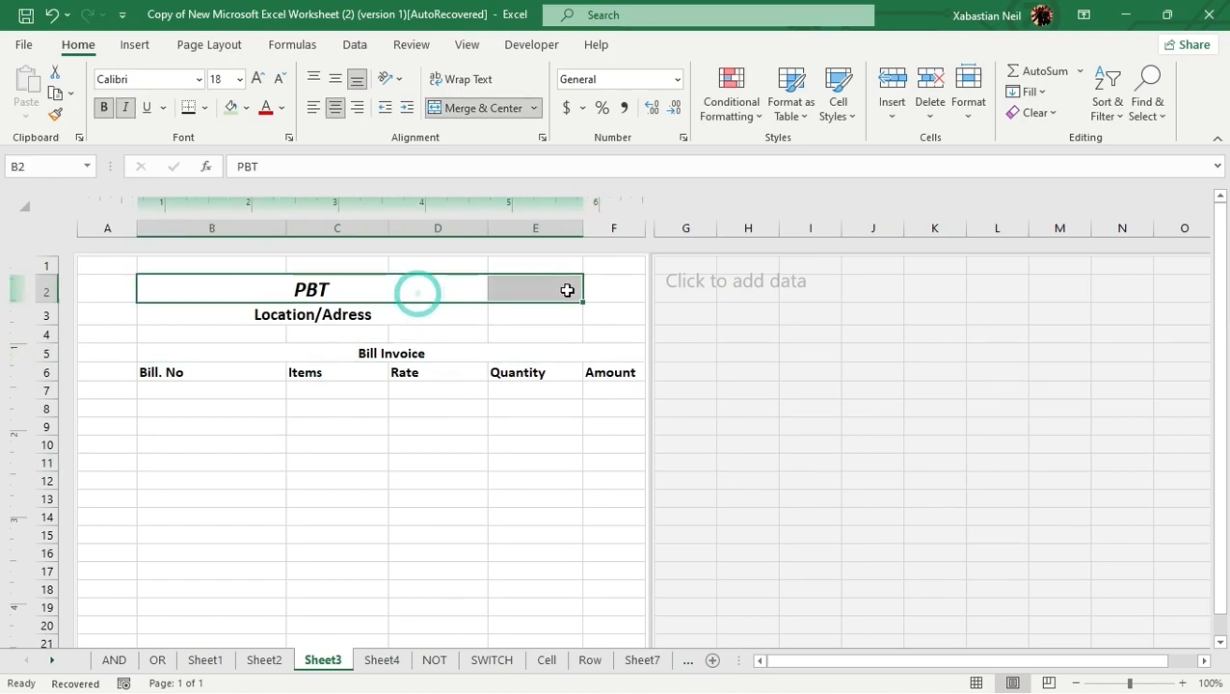
left_click_drag(404, 288, 622, 289)
left_click(483, 108)
left_click(483, 108)
- Merge and center the "Location/Adress" line across B3:F3
left_click_drag(326, 314, 625, 316)
left_click(503, 107)
left_click(509, 108)
left_click(510, 108)
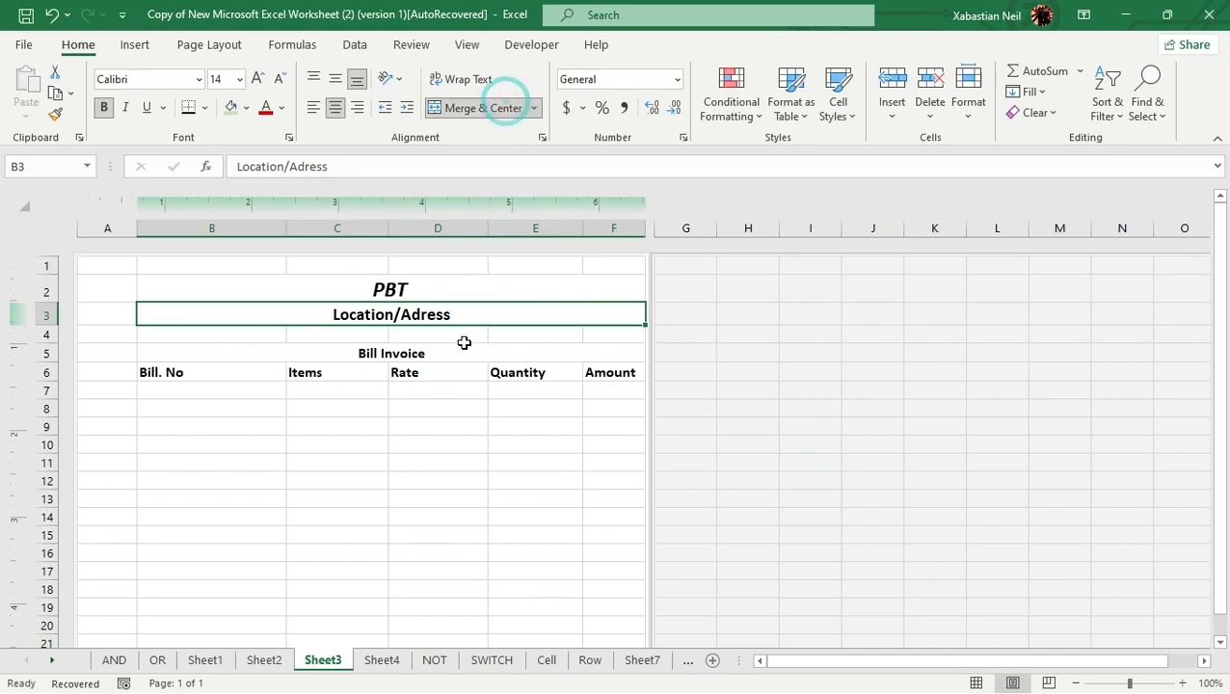
- Reapply the thick bottom border to the "Bill Invoice" heading across B5:F5
left_click(424, 350)
left_click(449, 476)
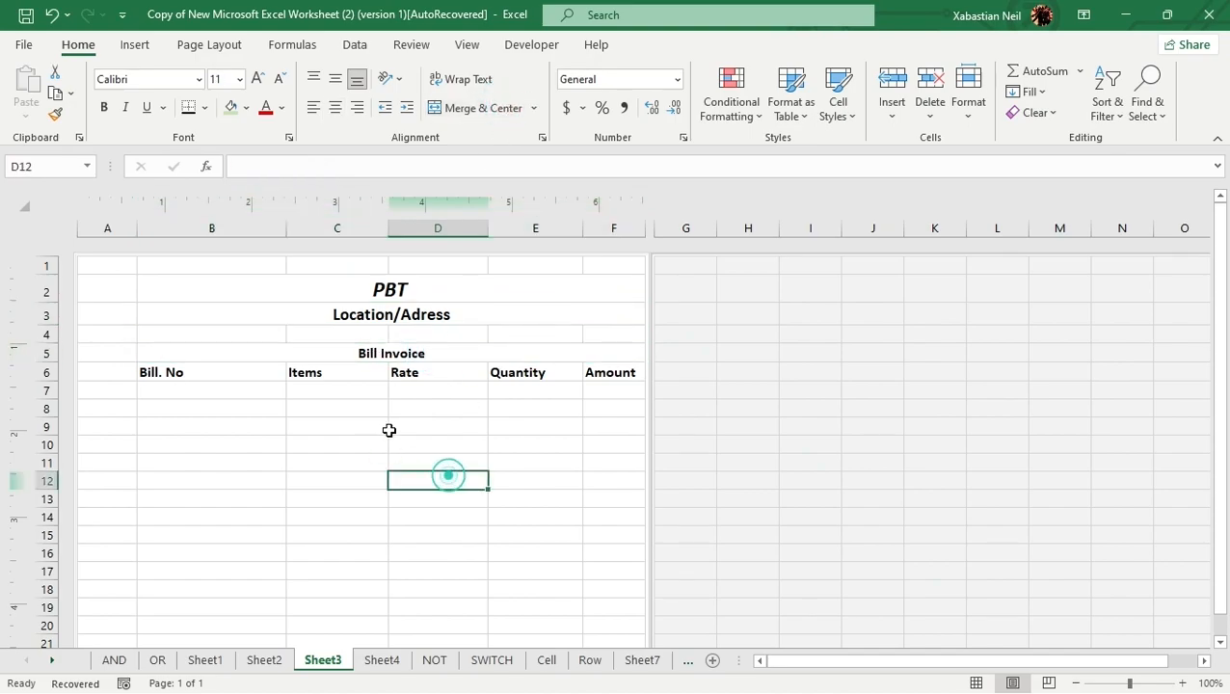
left_click(324, 352)
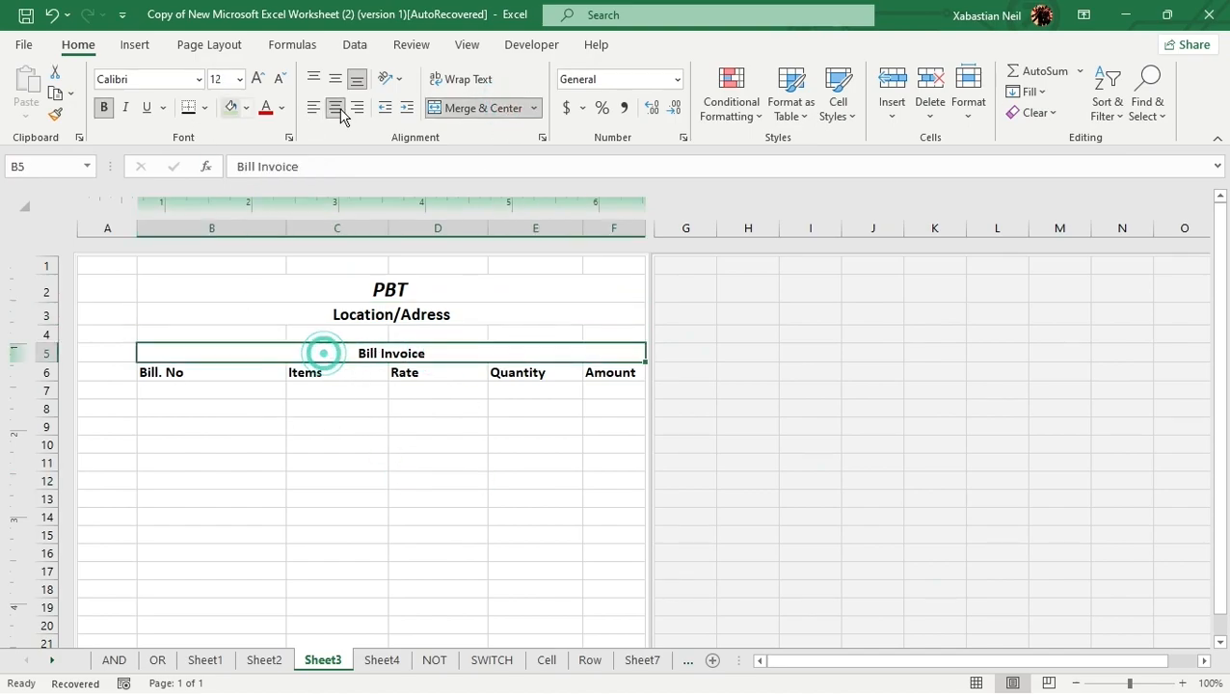
left_click(290, 468)
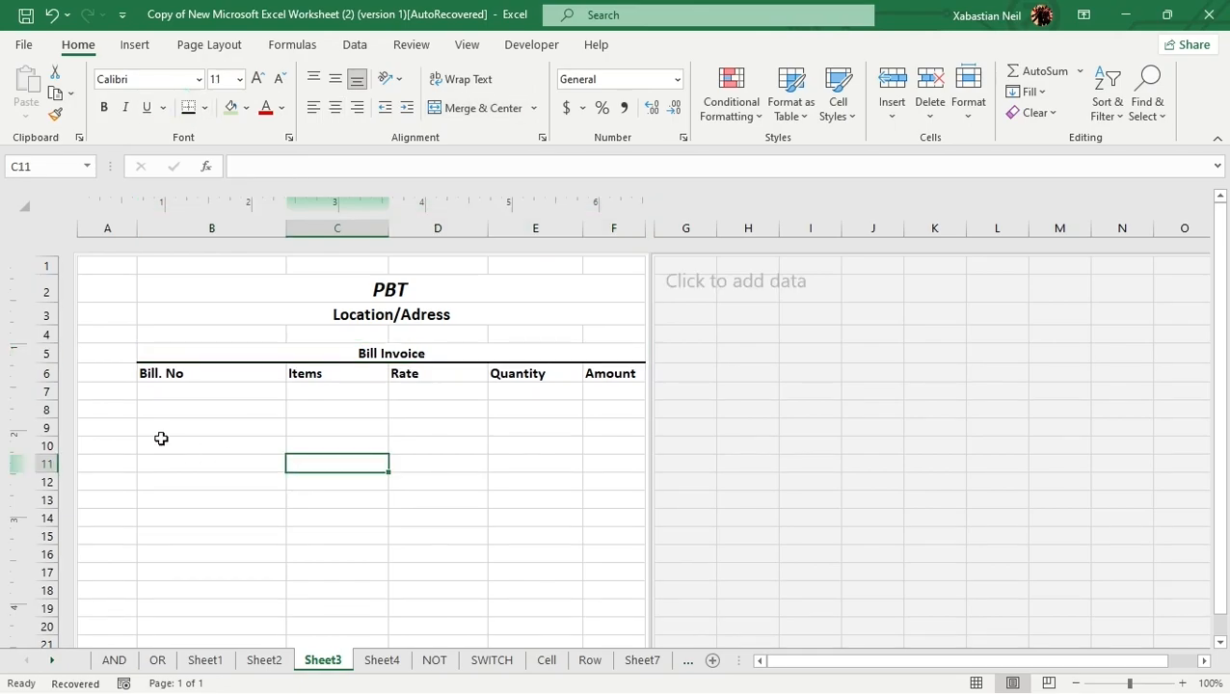
- Apply all borders to the invoice table range B6:F12
left_click(186, 370)
left_click_drag(186, 370, 606, 489)
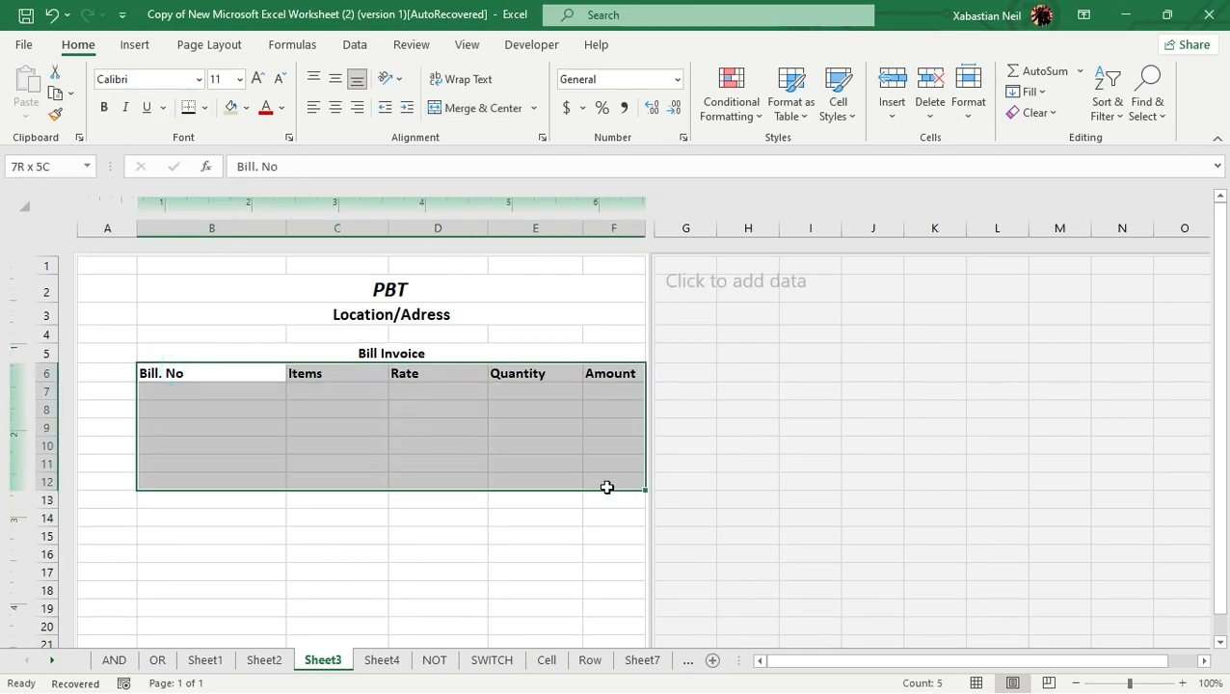
left_click(204, 107)
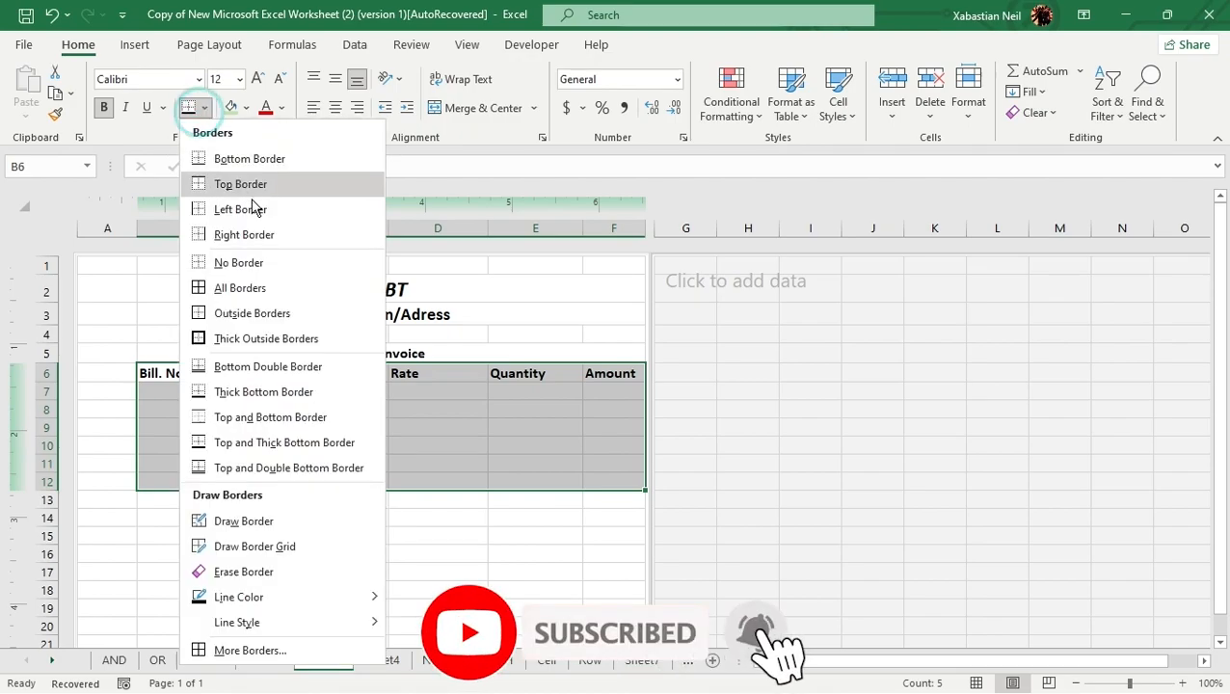
left_click(269, 294)
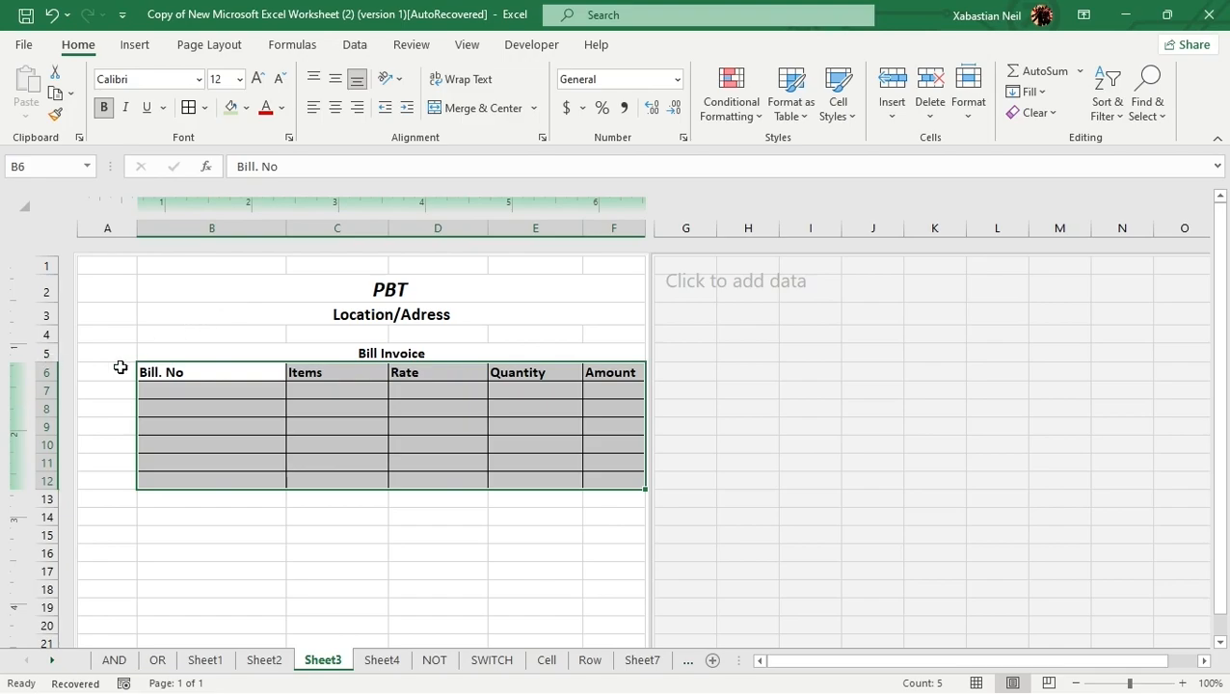
- Enter the bill numbers 123513, 367423, 361361, 62374, 247247 and 321515 in cells B7 to B12
left_click(194, 389)
type("12")
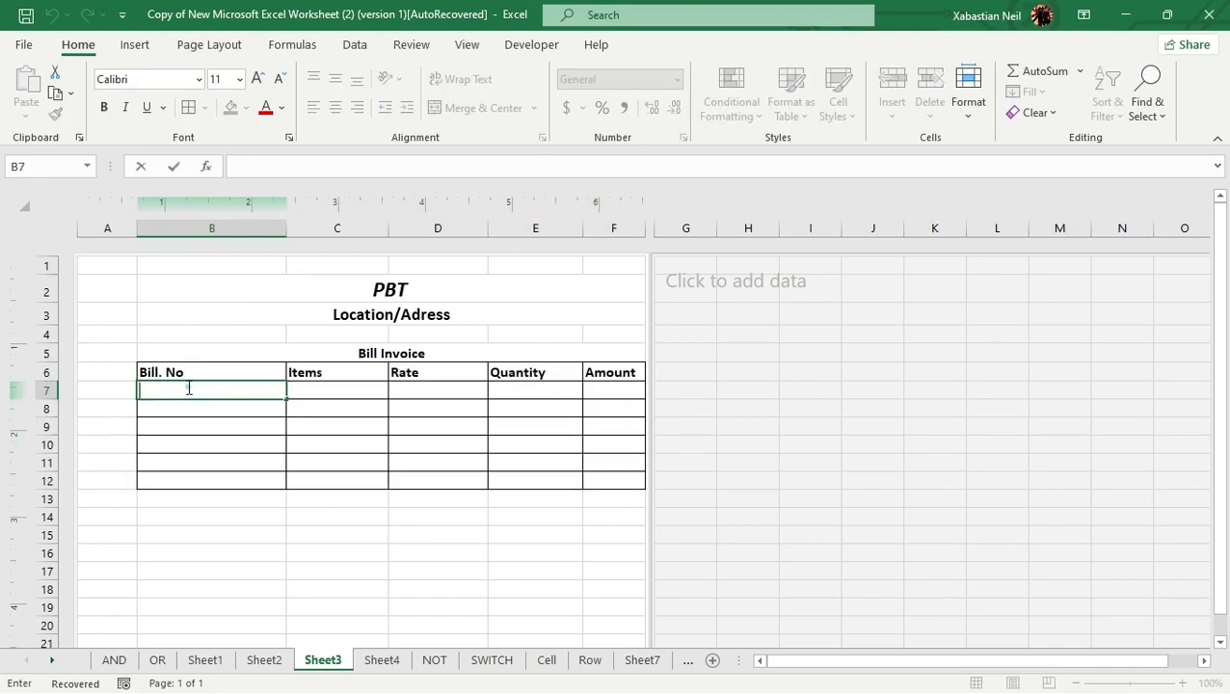
type("3513")
key("Return")
type("367423")
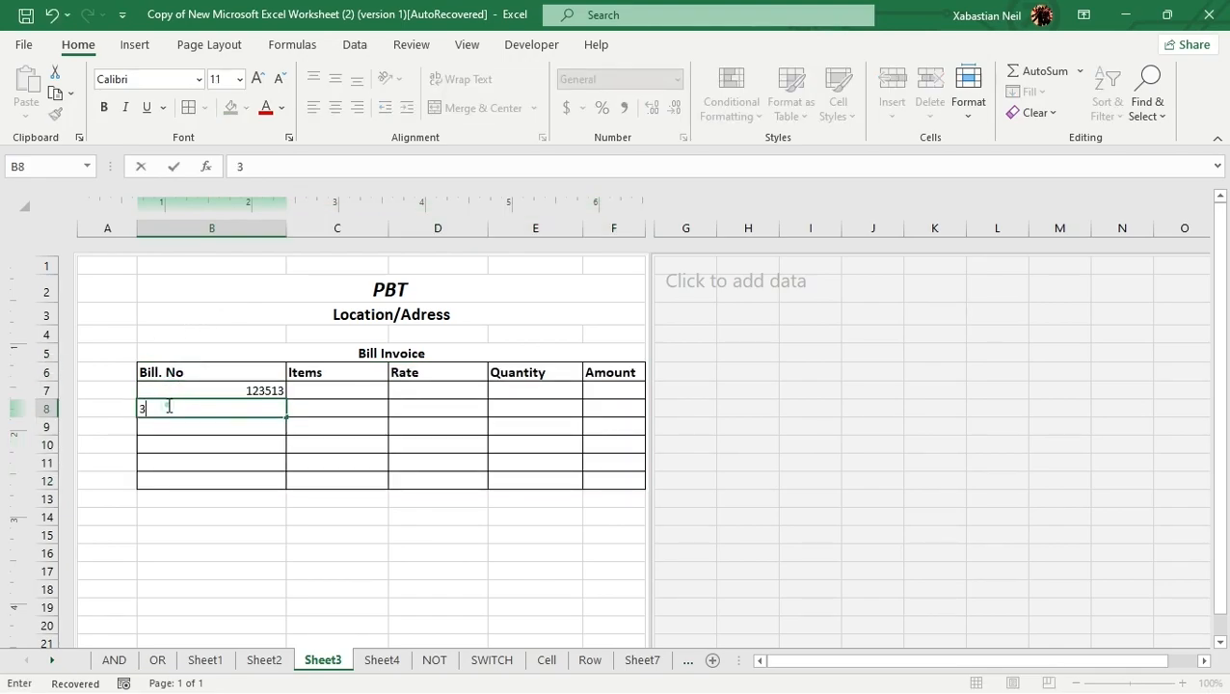
key("Return")
left_click(232, 425)
type("361361")
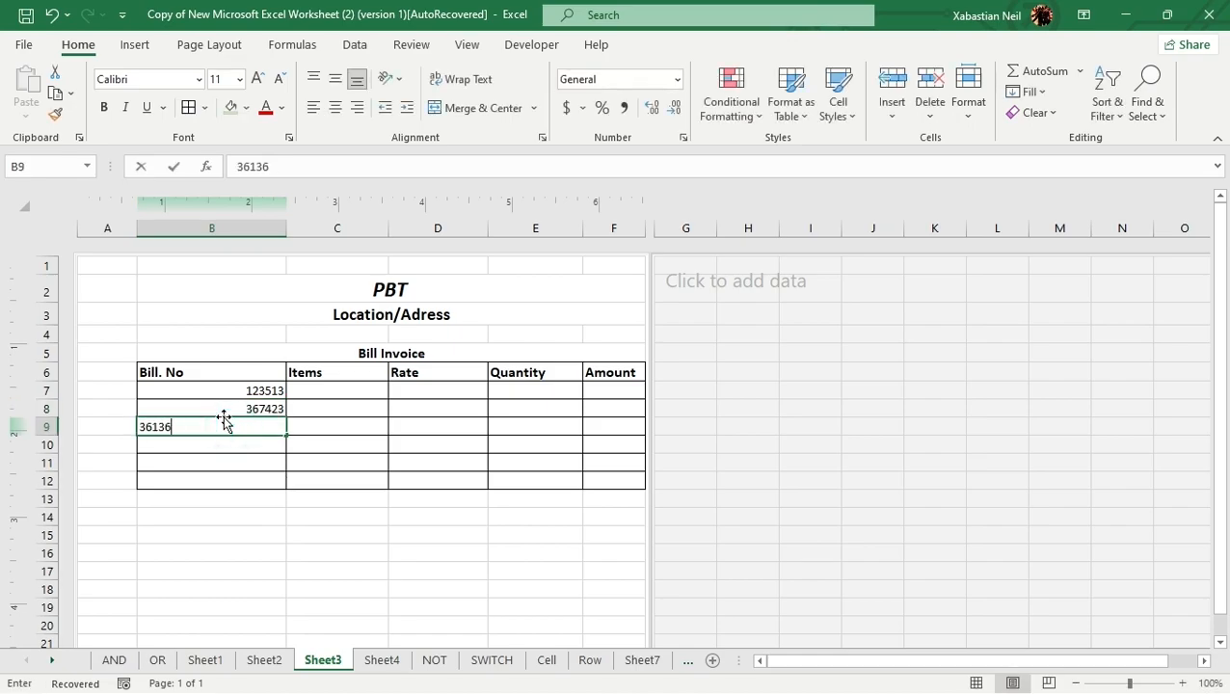
left_click(233, 441)
type("62374")
left_click(241, 464)
type("247247")
left_click(241, 474)
type("321515")
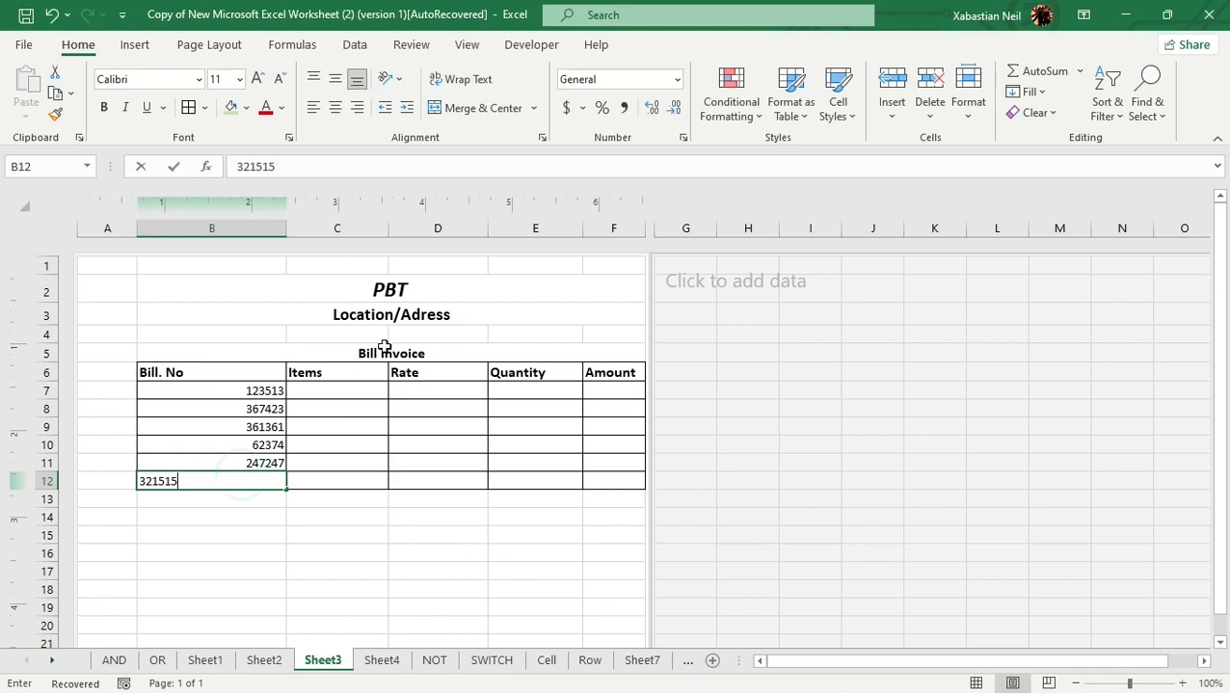
- Enter the items "Headphones" in cell C7 and "Keyboards" in cell C8
left_click(354, 390)
double_click(354, 390)
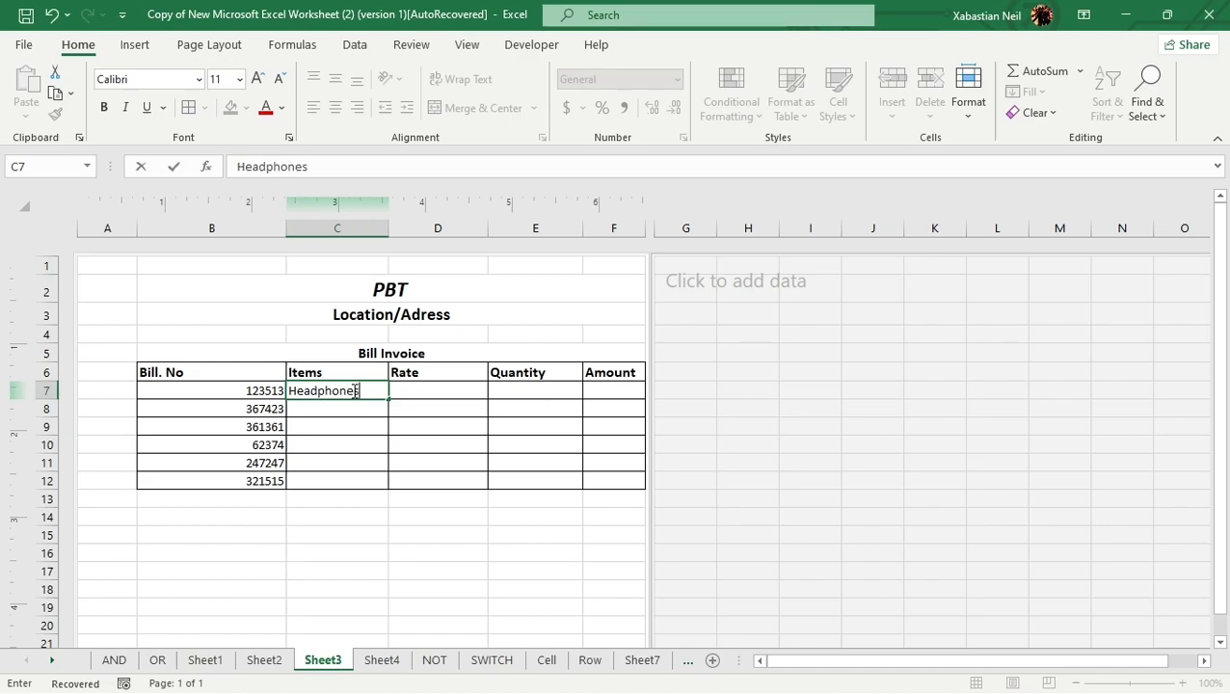
type("Headphones")
key("Return")
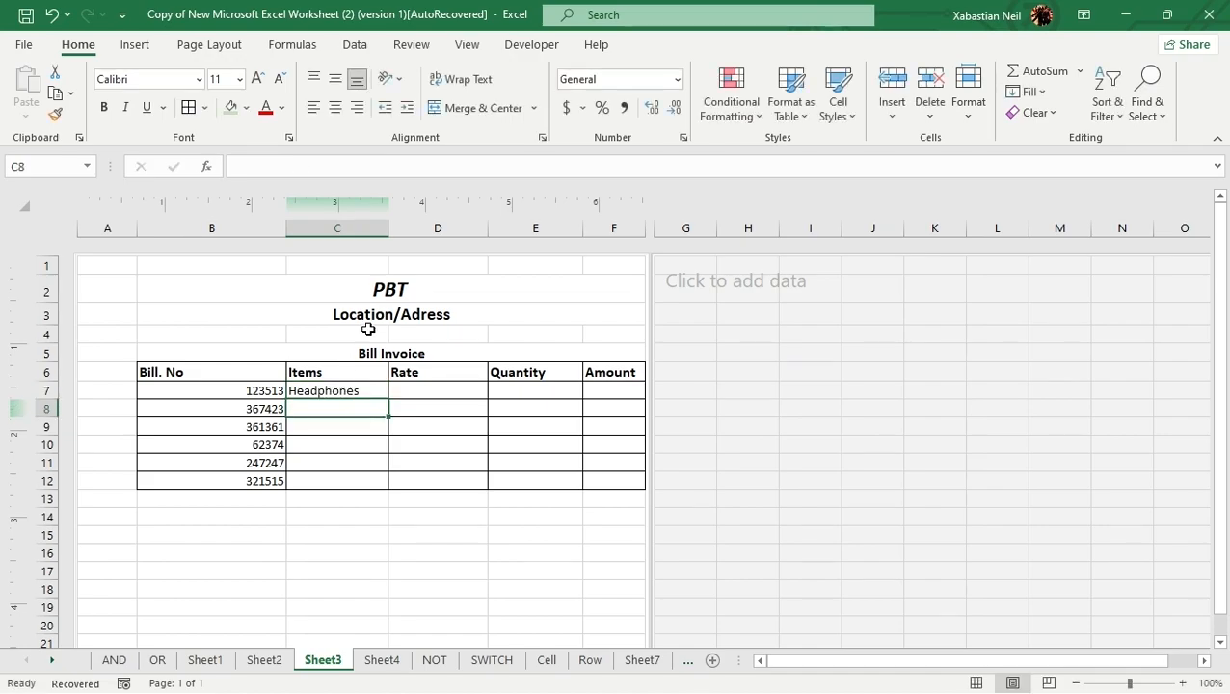
type("Keyboards")
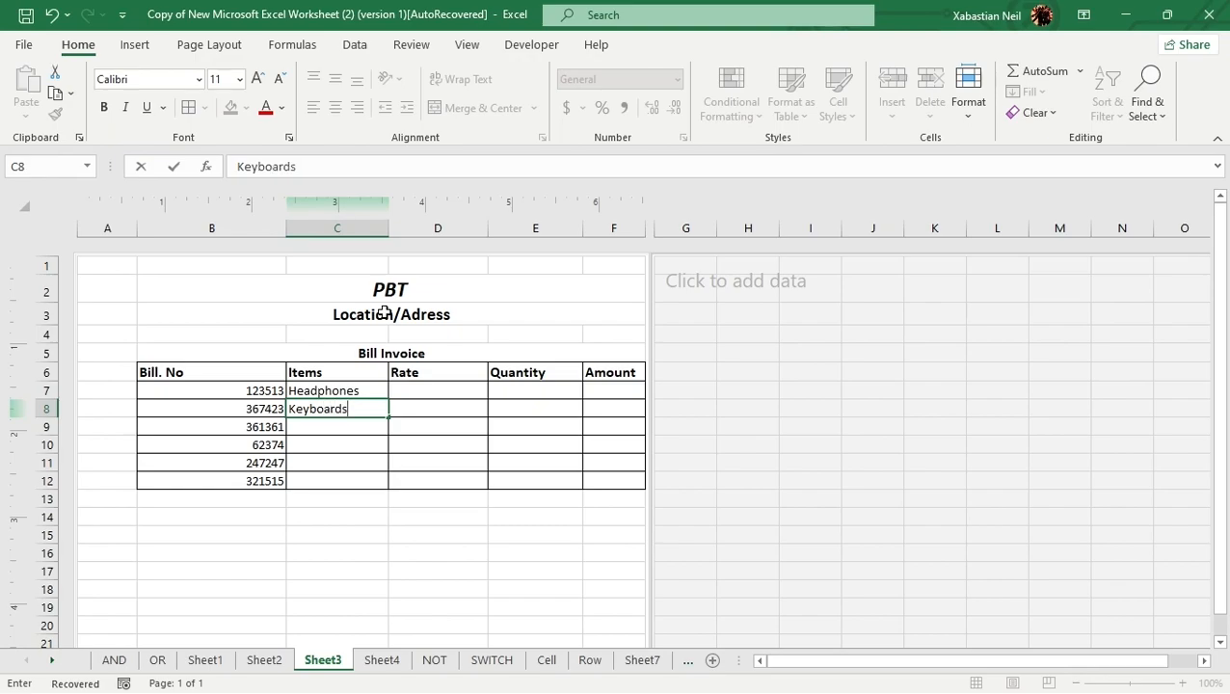
key("Return")
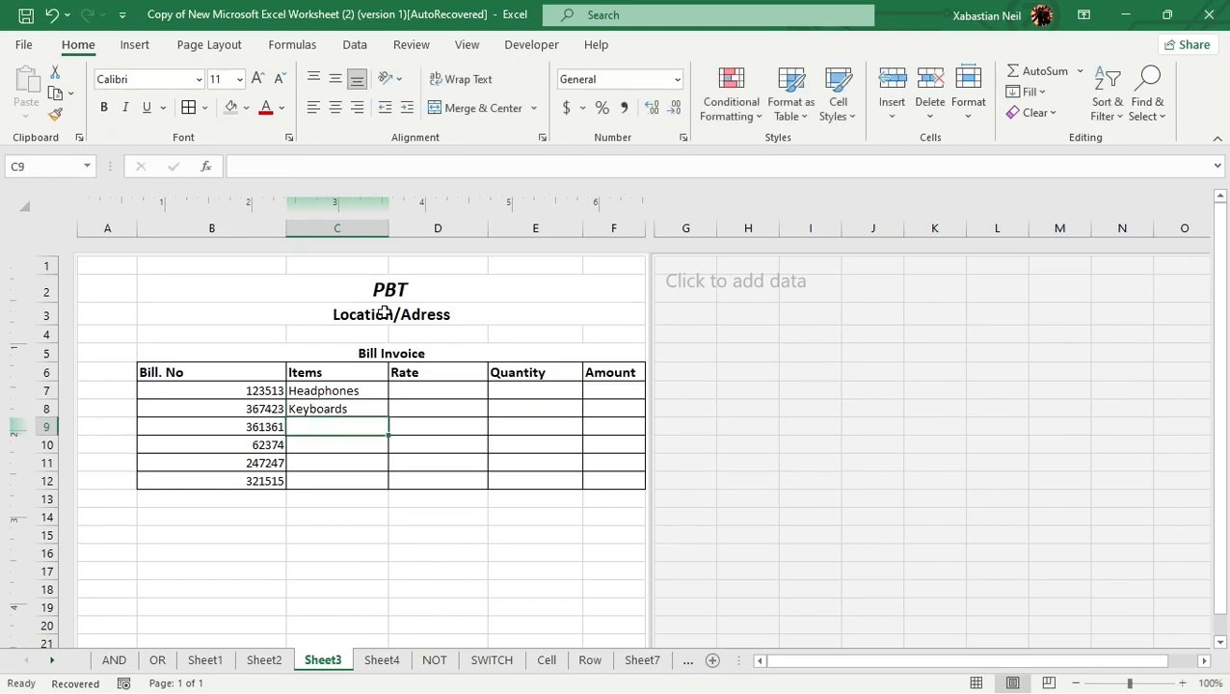
- Enter the items "Mouse", "Microphone", "Remote" and "Speaker" in cells C9 to C12
type("Mouse")
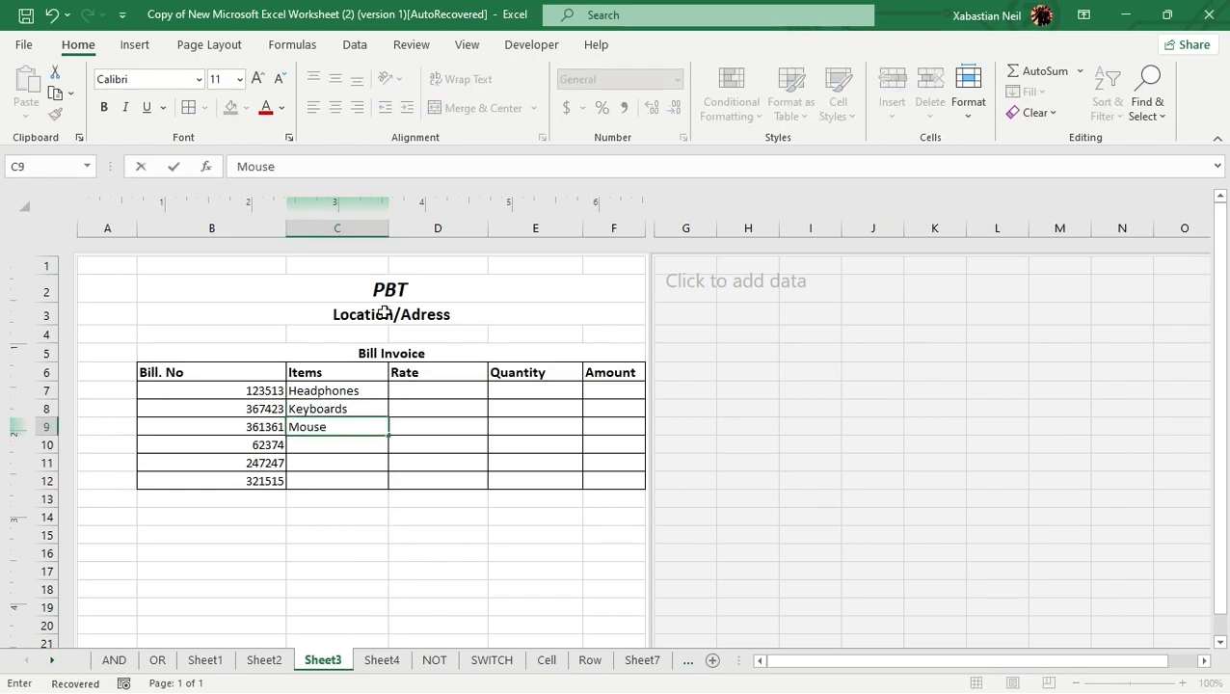
key("Return")
type("Mic")
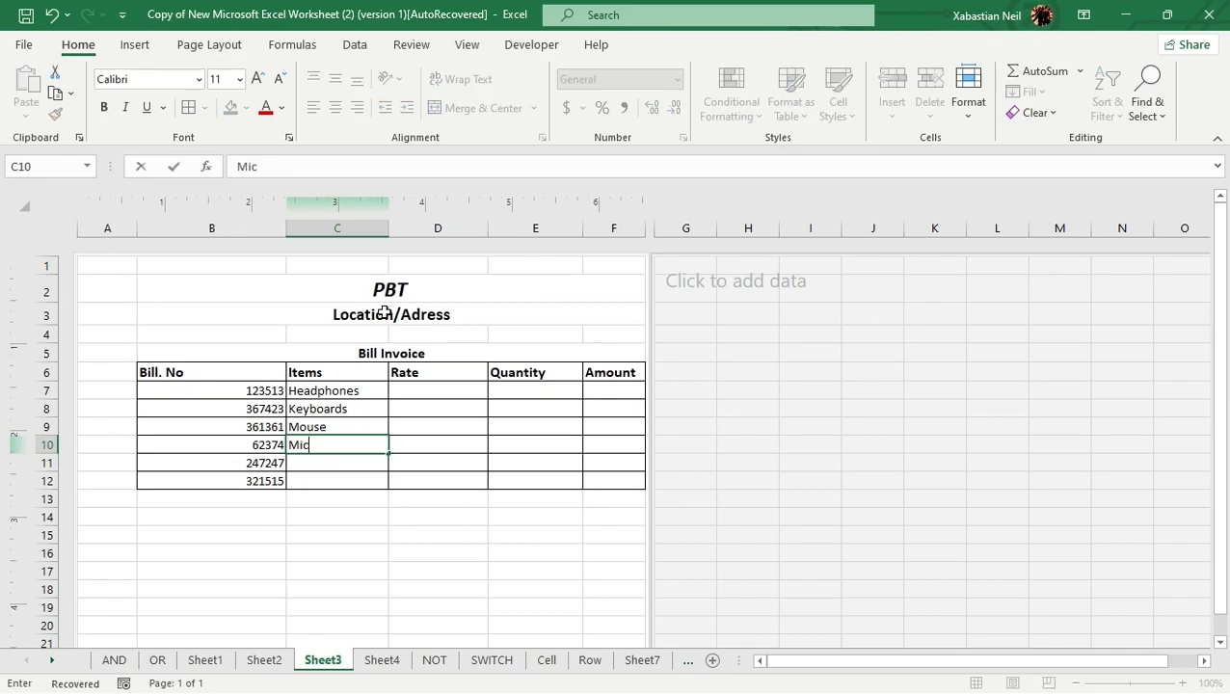
type("rophone")
key("Return")
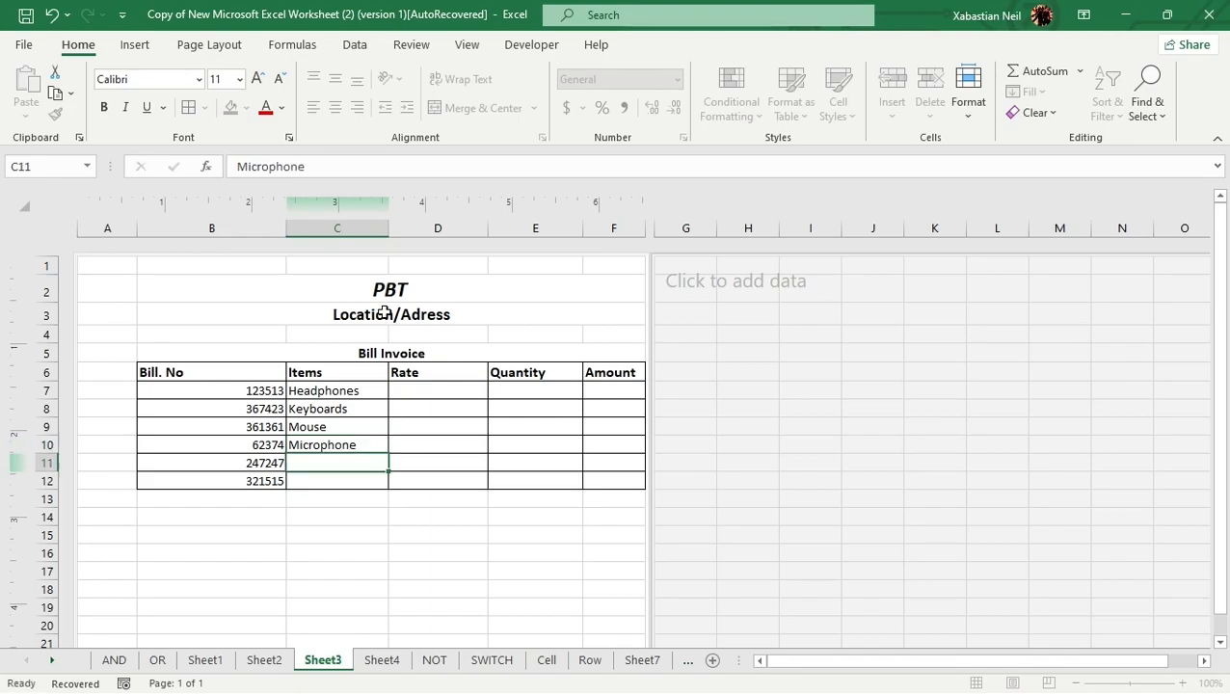
type("Remote")
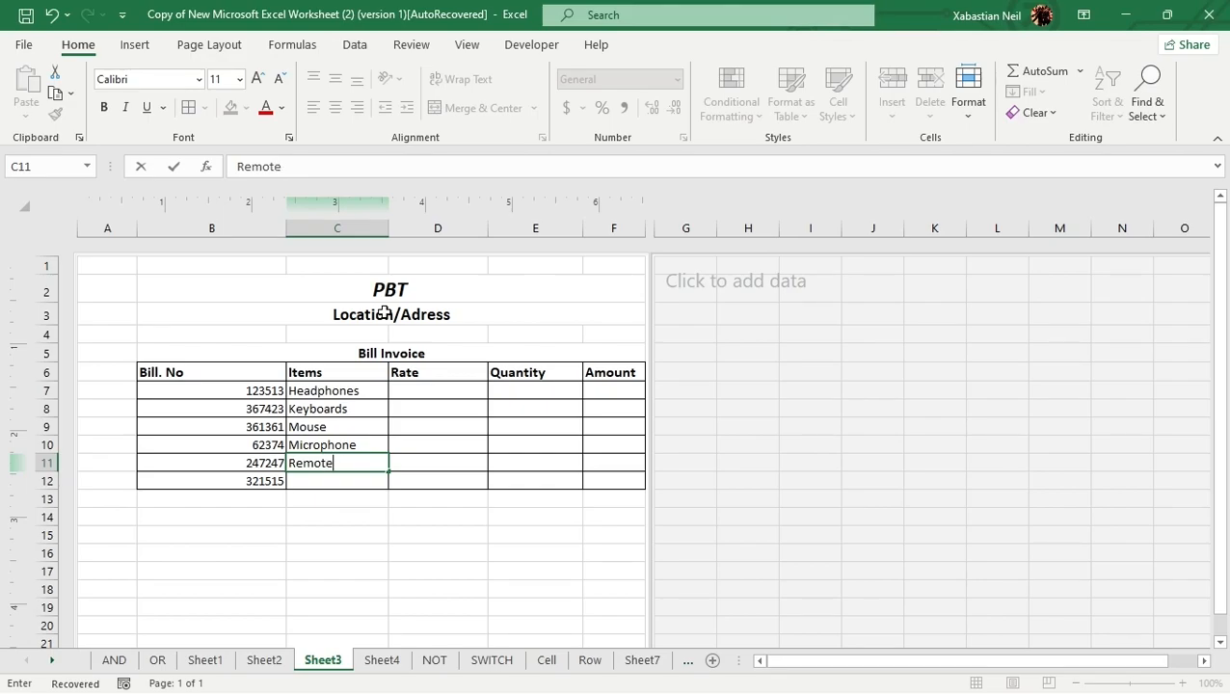
key("Return")
type("Speaker")
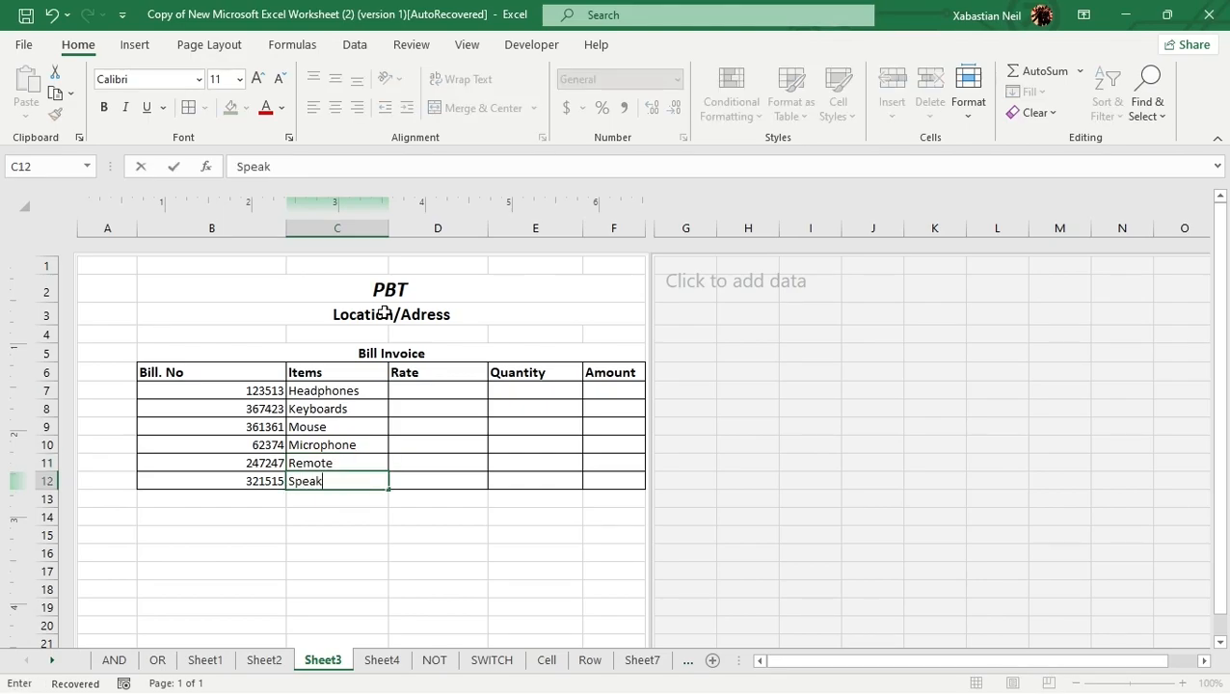
- Enter the rates 500, 1488, 2624 and 2421 in cells D7 to D10
left_click(438, 390)
double_click(446, 390)
type("500")
key("Return")
double_click(459, 408)
type("1488")
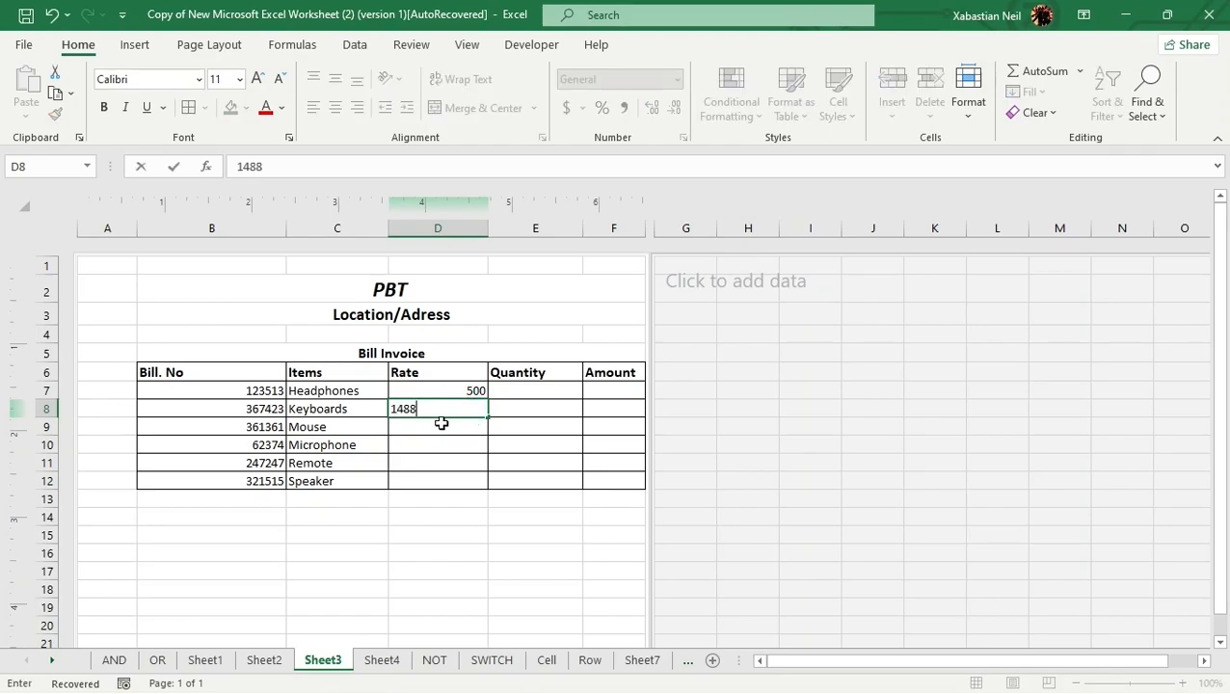
double_click(439, 425)
type("2624")
double_click(440, 449)
type("2421")
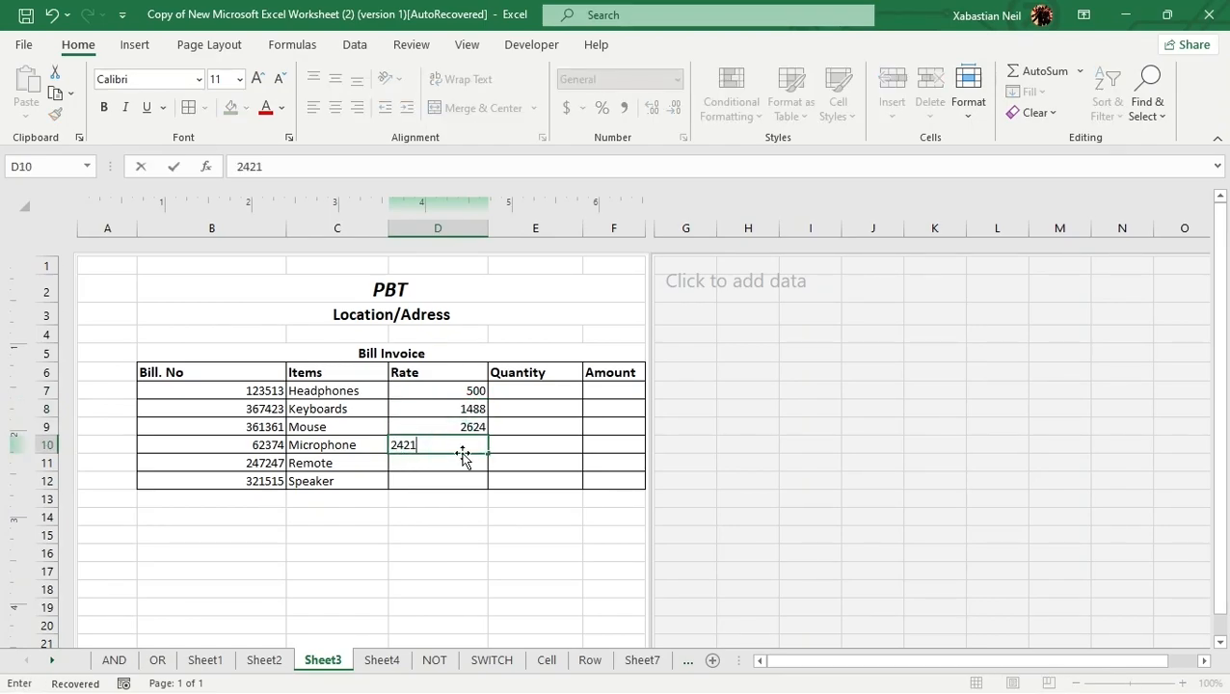
key("ctrl+Return")
- Enter the rates 3538 for Remote in D11 and 2623 for Speaker in D12
left_click(466, 460)
type("3538")
left_click(432, 486)
double_click(441, 479)
type("2623")
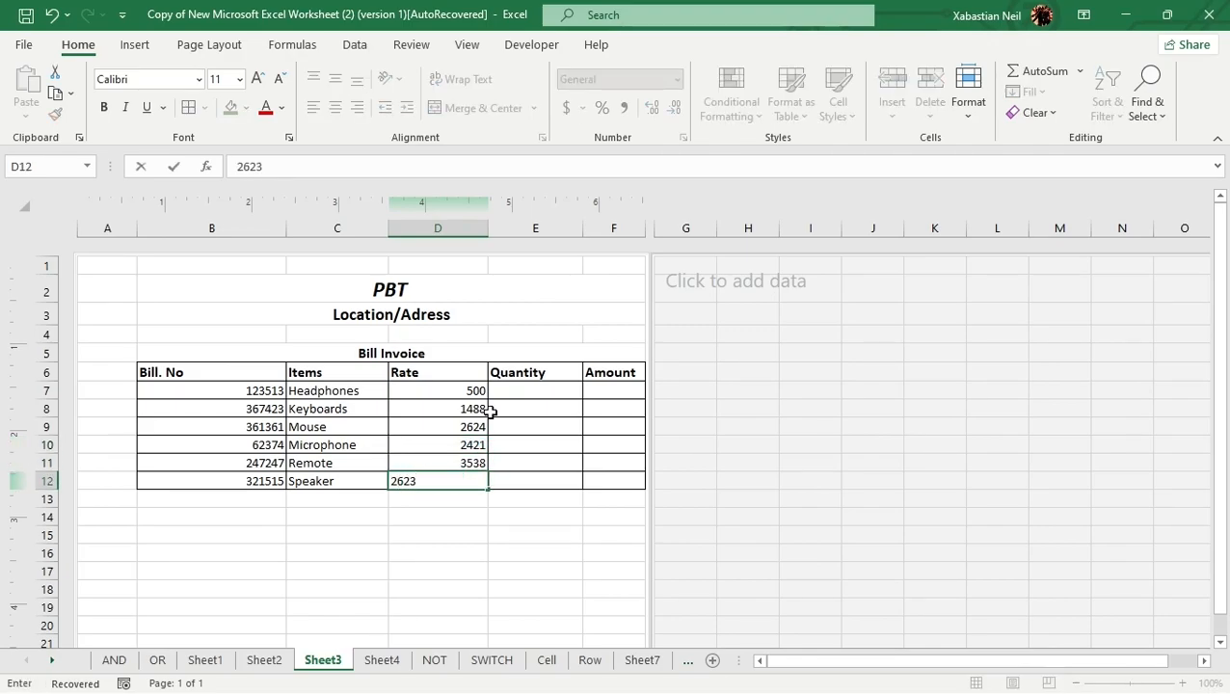
- Change the Headphones rate in cell D7 to 7422
left_click(475, 391)
type("7")
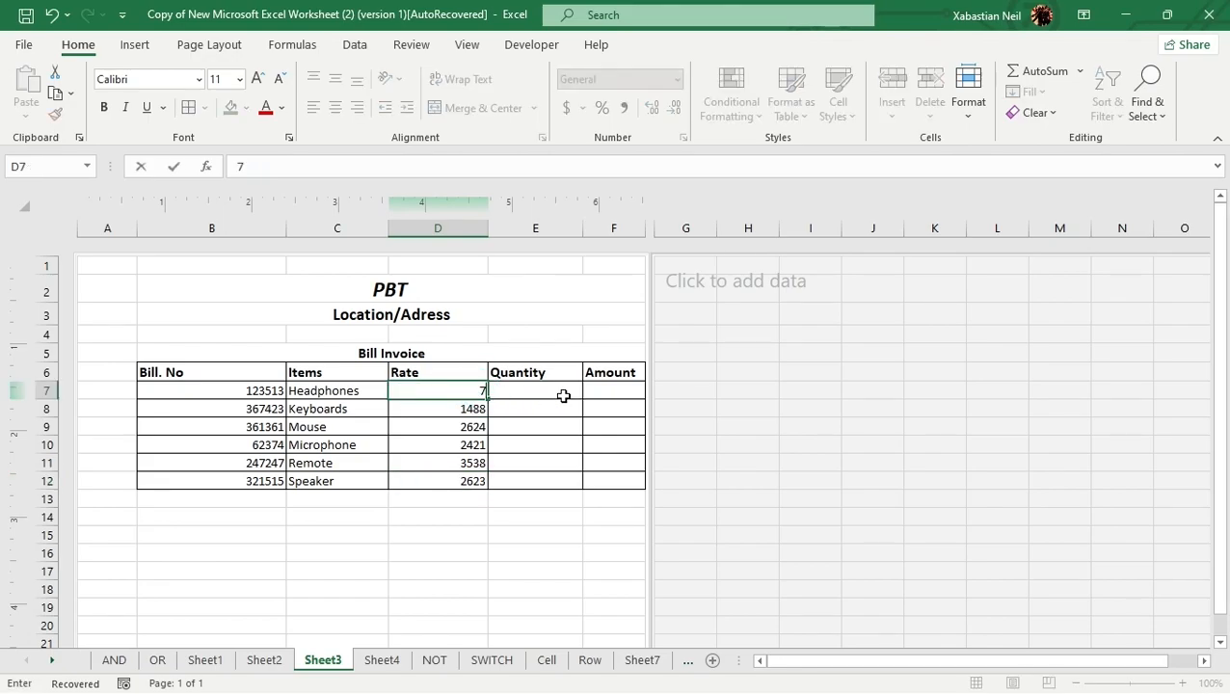
type("422")
left_click(567, 446)
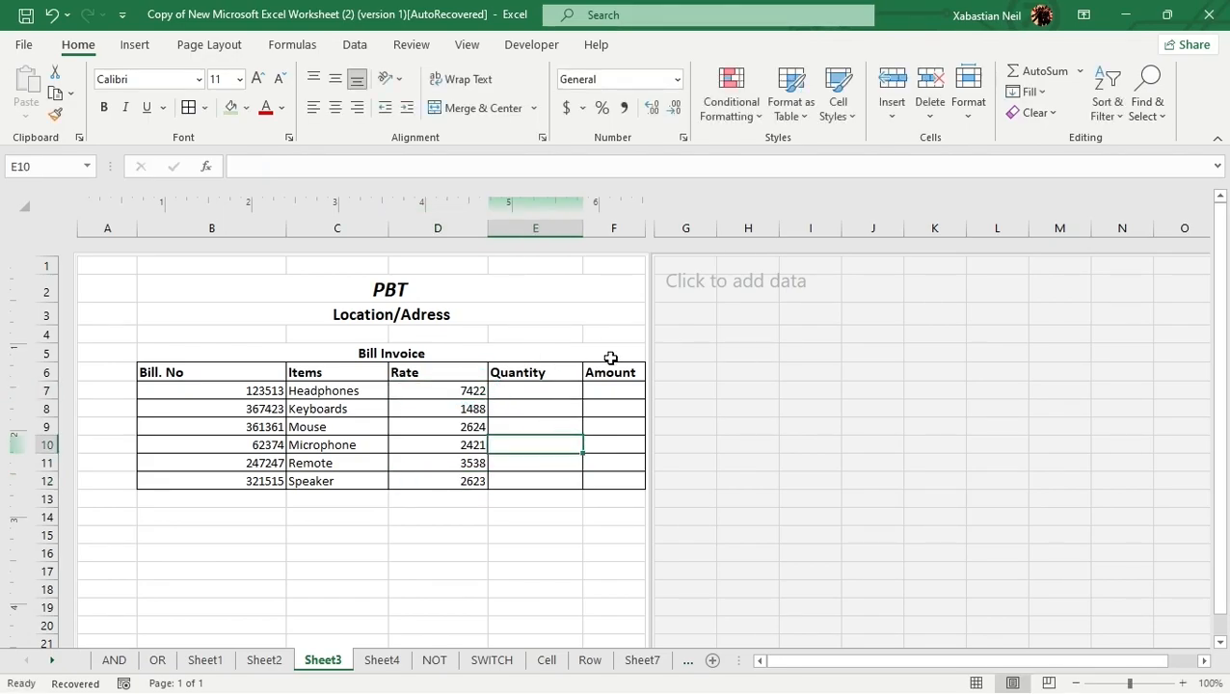
- Enter the quantities 53, 47 and 32 in cells E7 to E9
left_click(560, 389)
type("53")
left_click(547, 410)
type("47")
left_click(548, 425)
type("321")
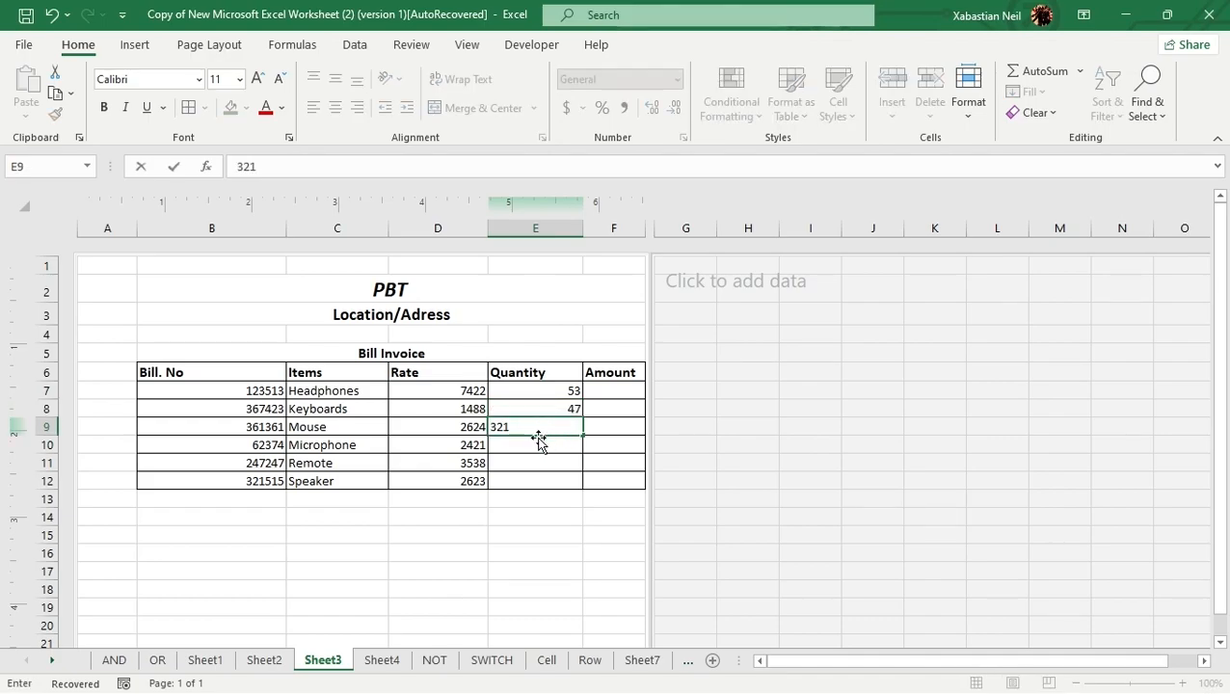
- Enter the quantities 734, 432 and 53 in cells E10 to E12
left_click(557, 444)
double_click(558, 445)
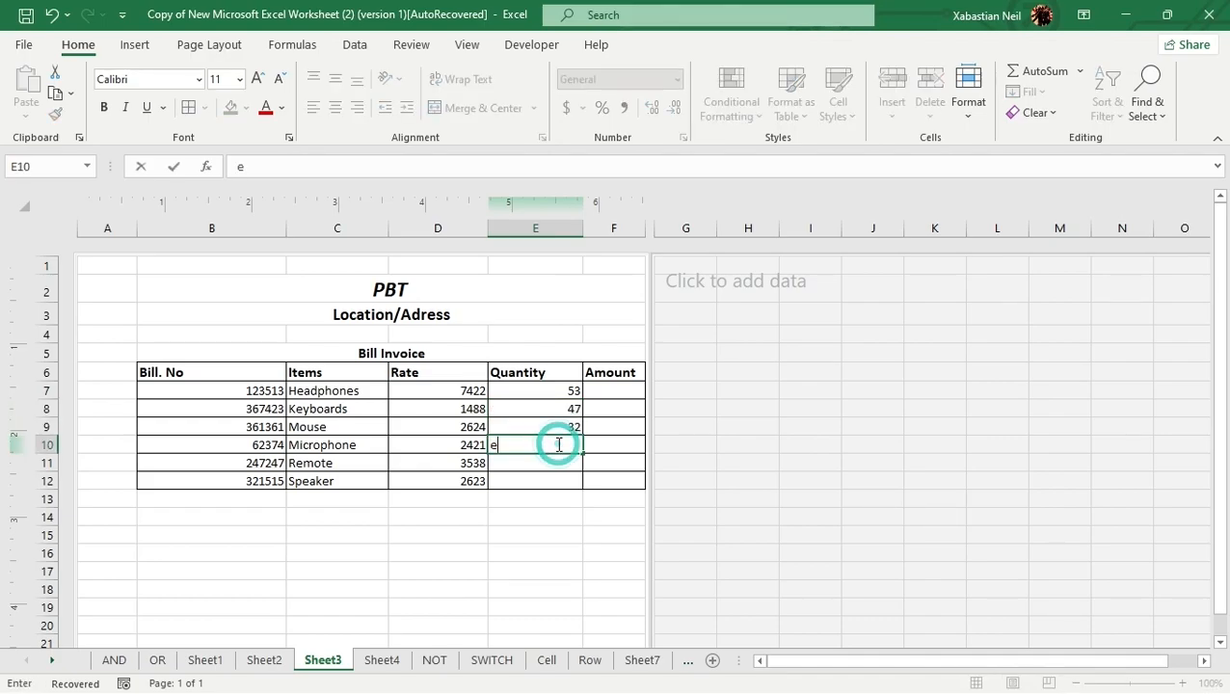
type("734")
left_click(556, 463)
type("432")
left_click(540, 494)
left_click(551, 480)
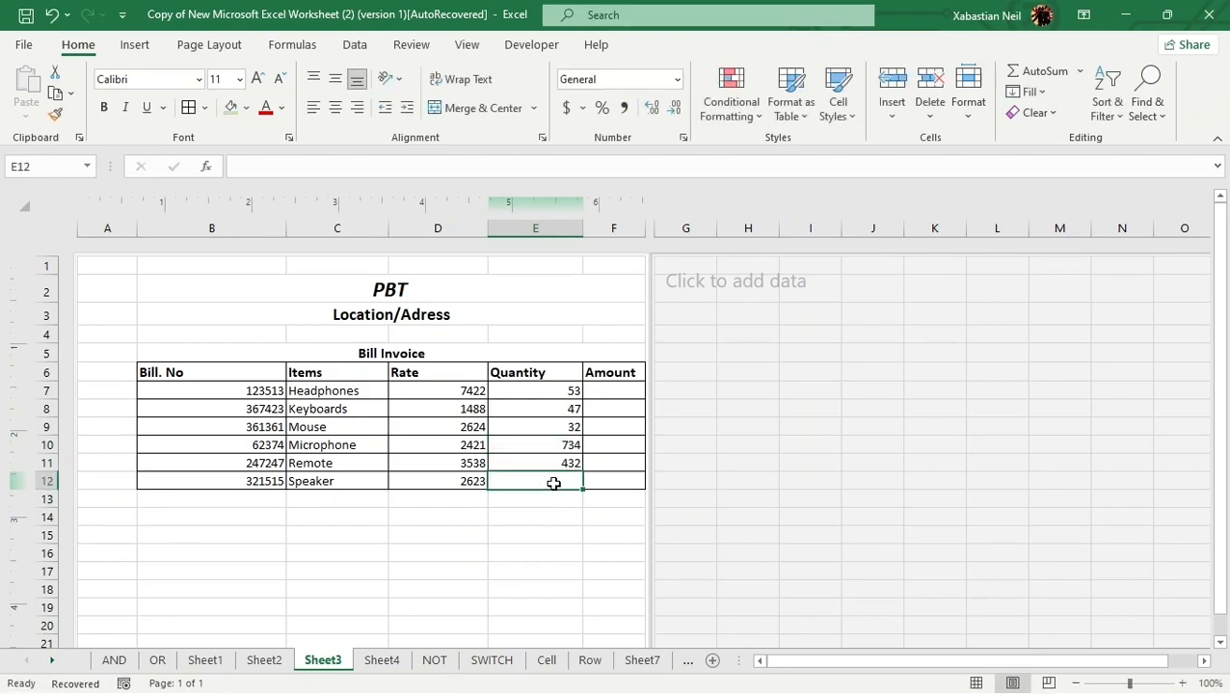
type("53")
left_click(700, 472)
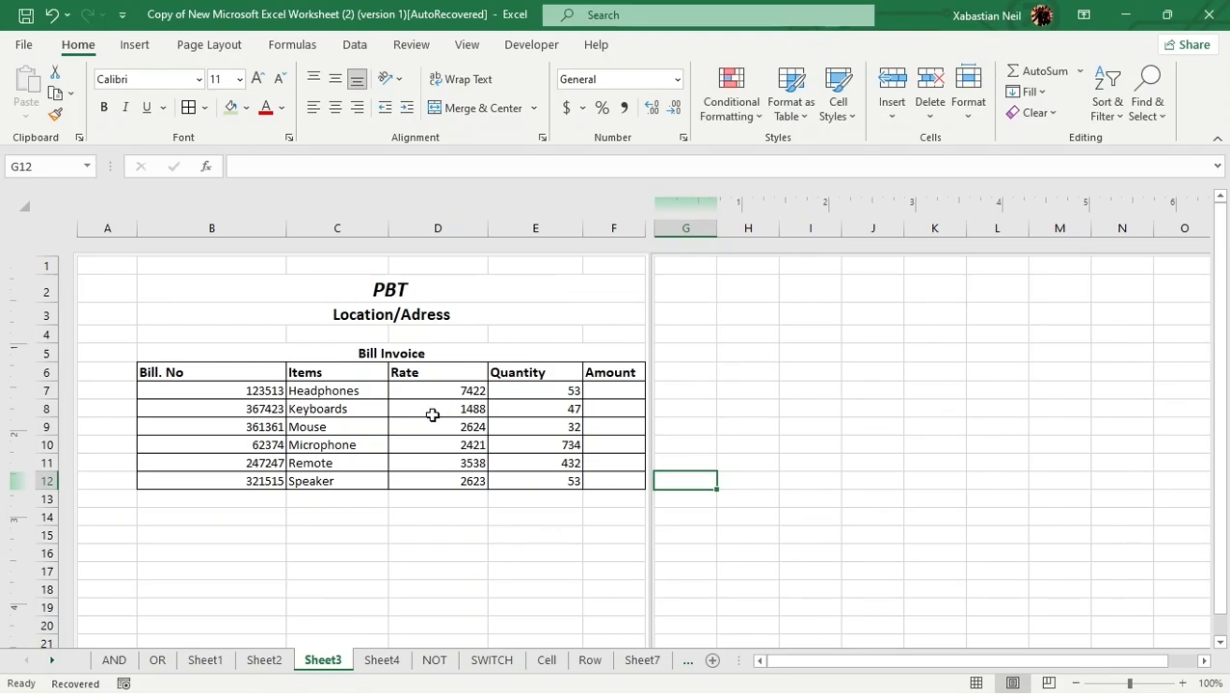
- Calculate the Headphones amount in cell F7 with the formula =D7*E7
left_click(624, 394)
double_click(624, 395)
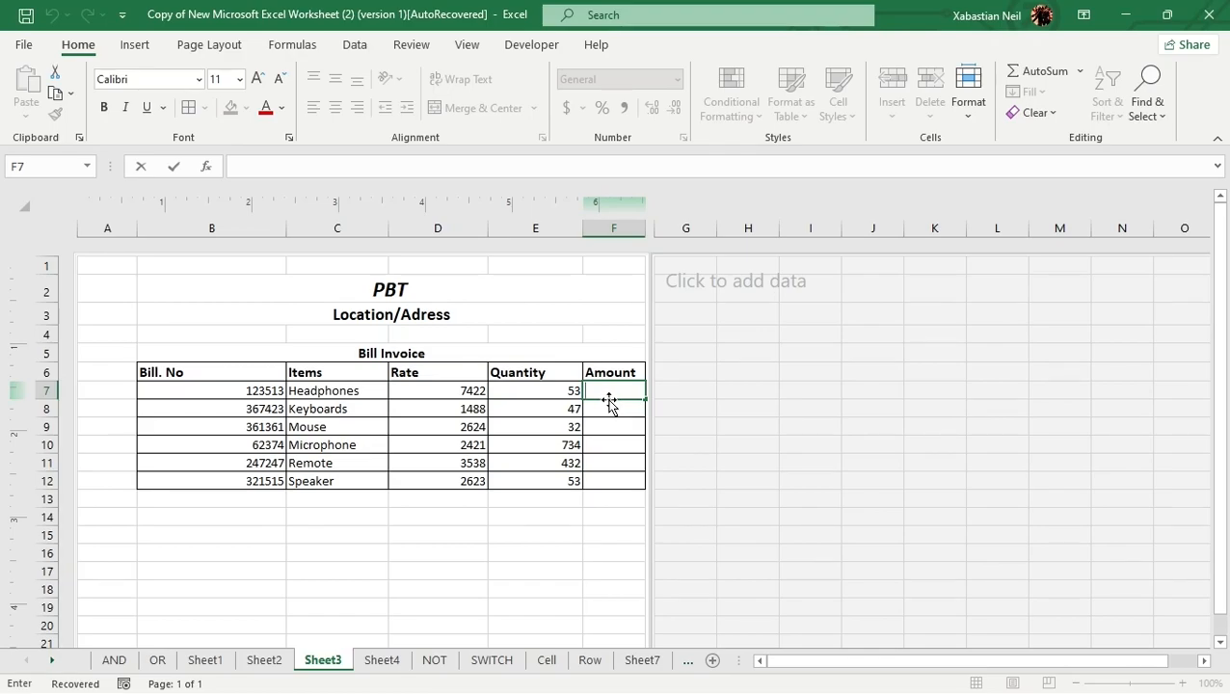
left_click(475, 395)
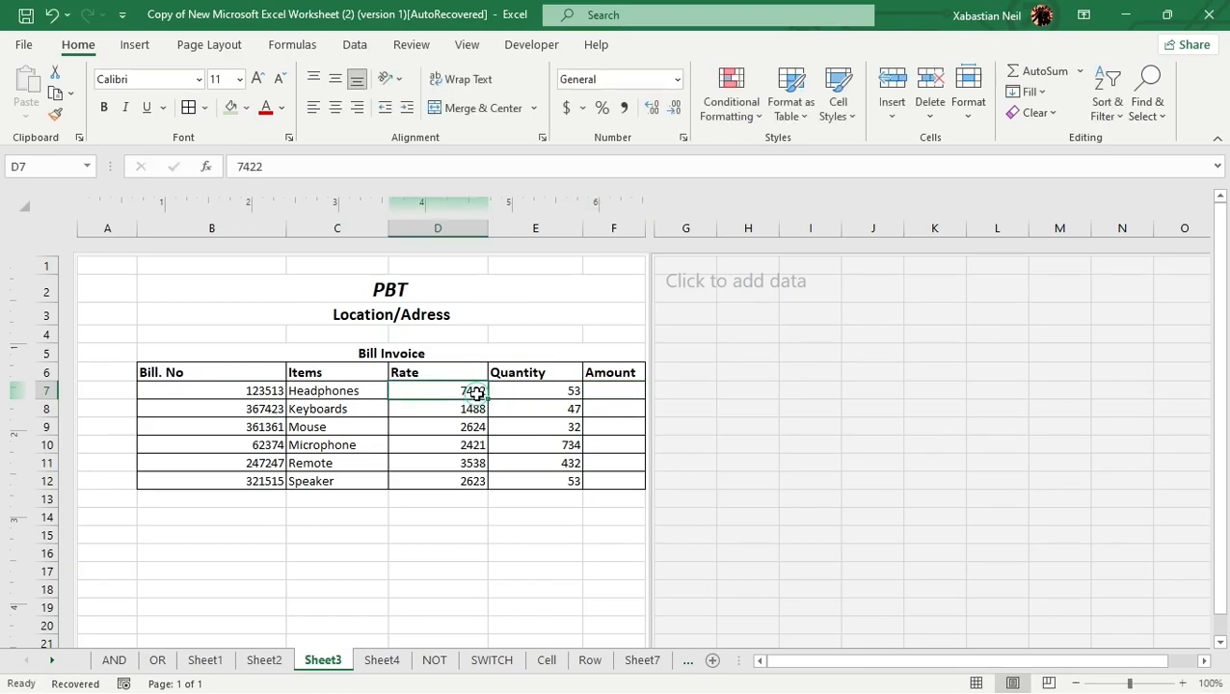
double_click(628, 393)
type("=")
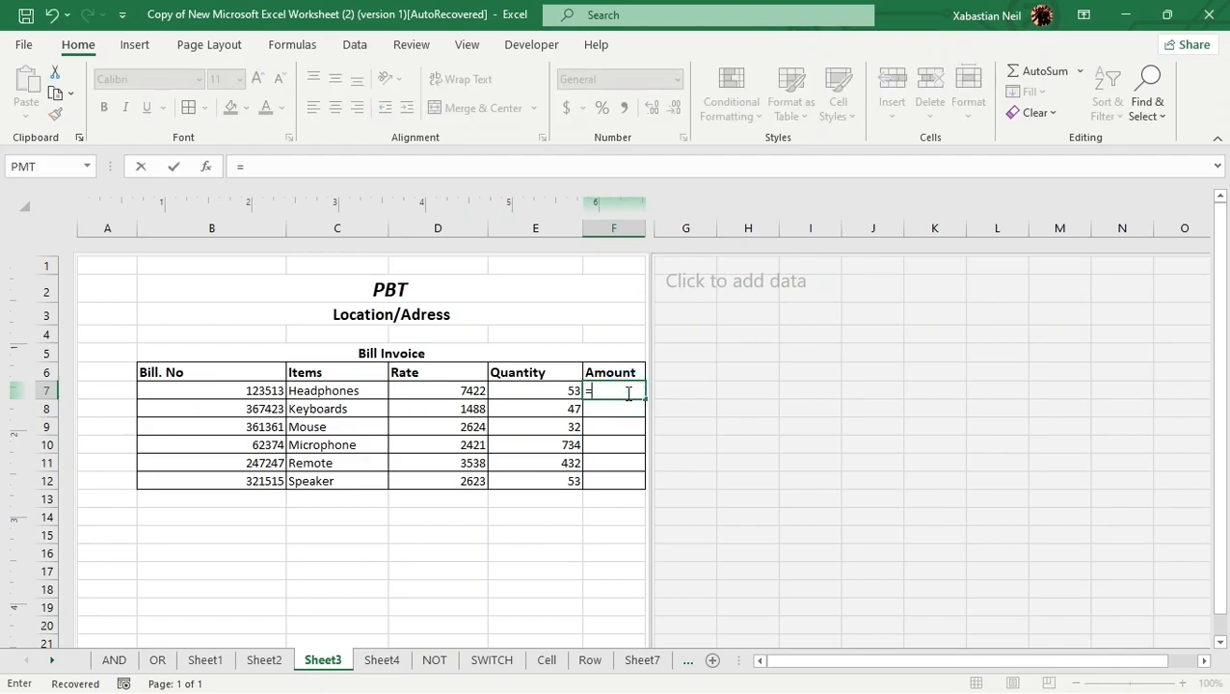
left_click(471, 392)
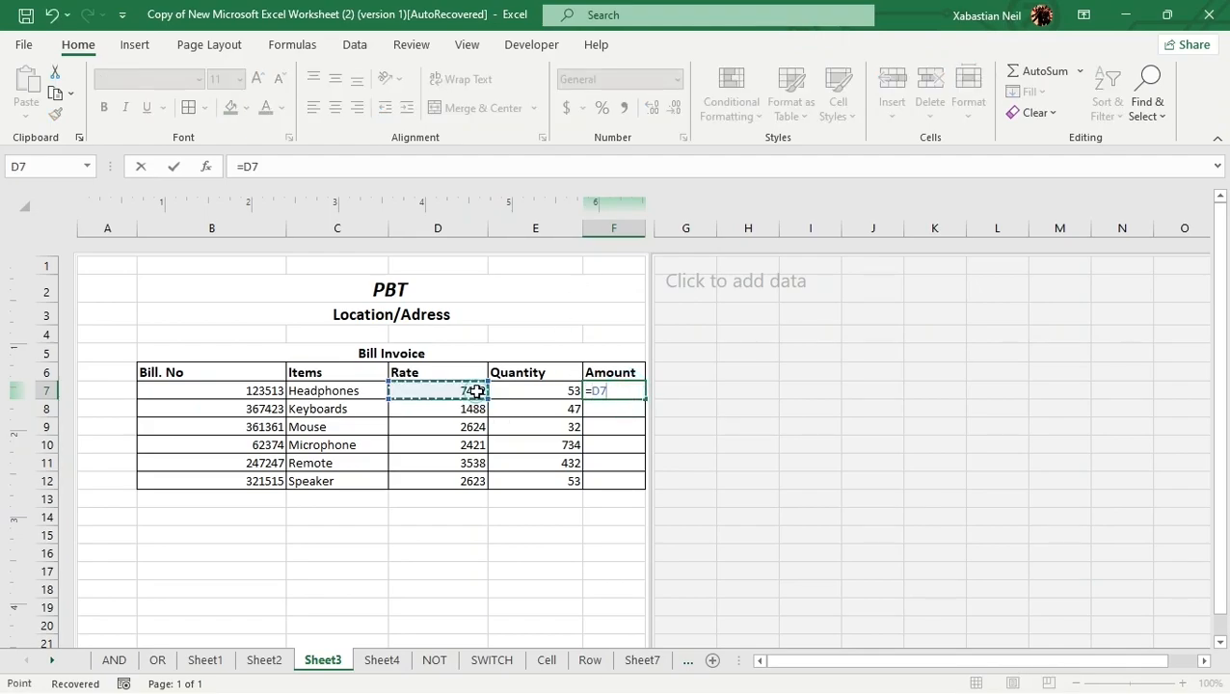
type("*")
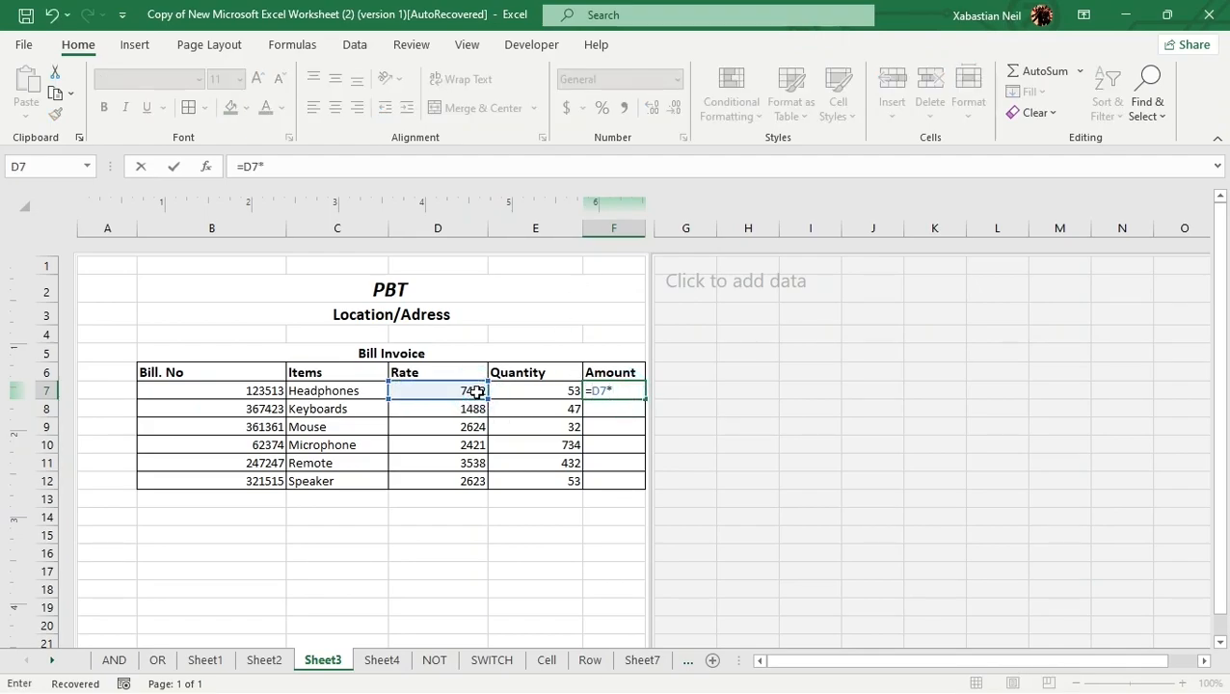
left_click(563, 392)
key("Return")
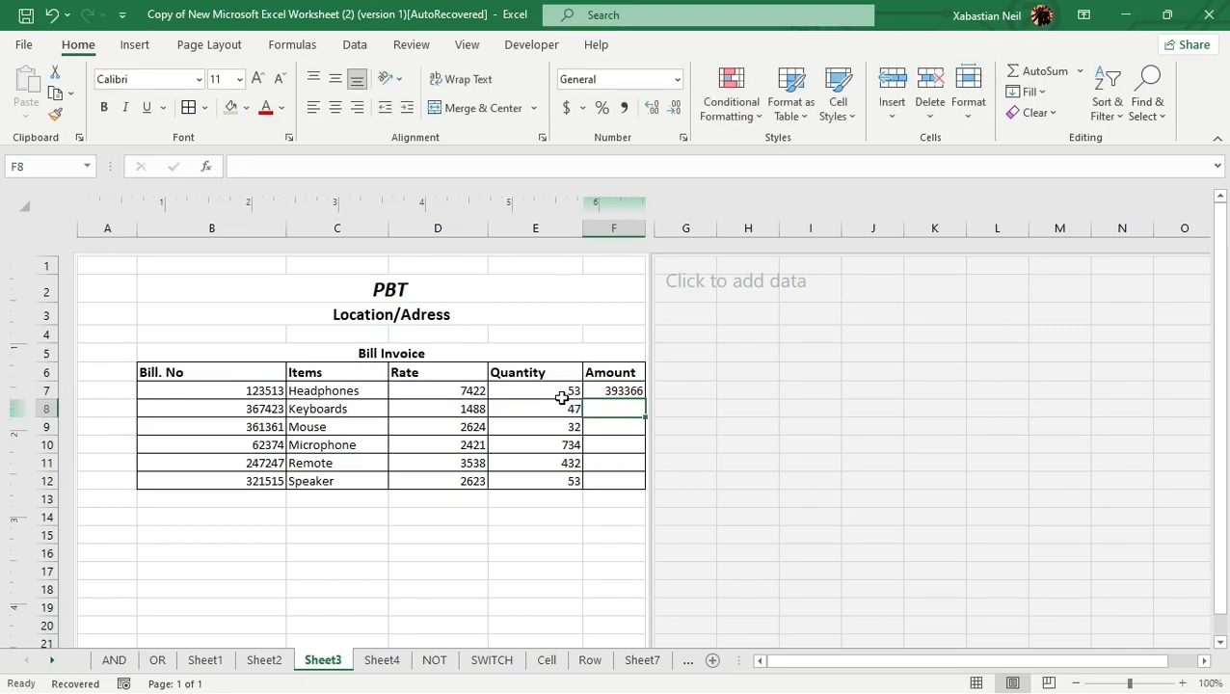
- Calculate the Keyboards amount in cell F8 with the formula =D8*E8
double_click(623, 404)
type("=")
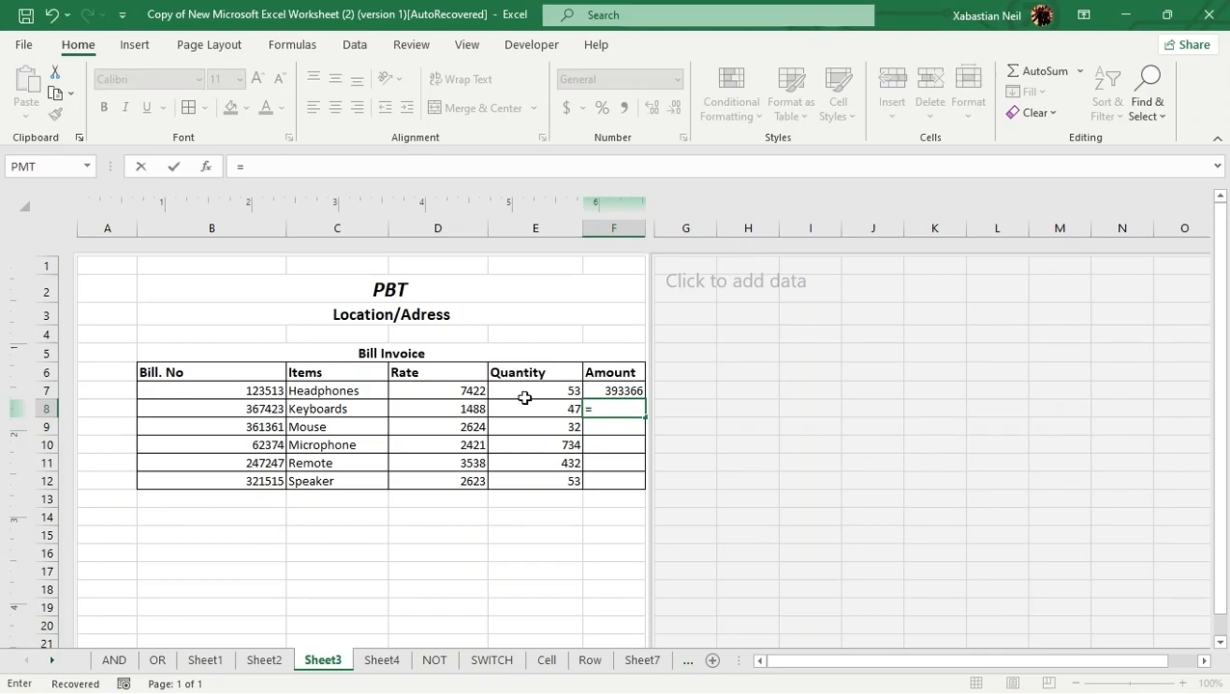
left_click(467, 410)
type("*")
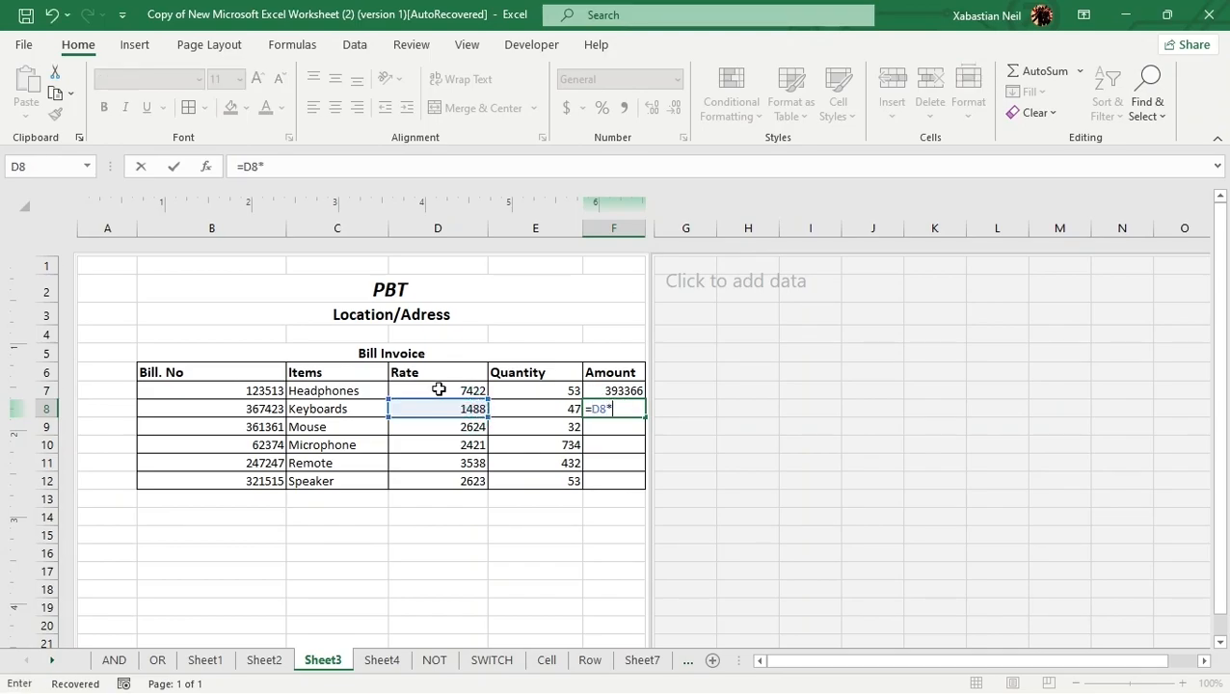
left_click(559, 405)
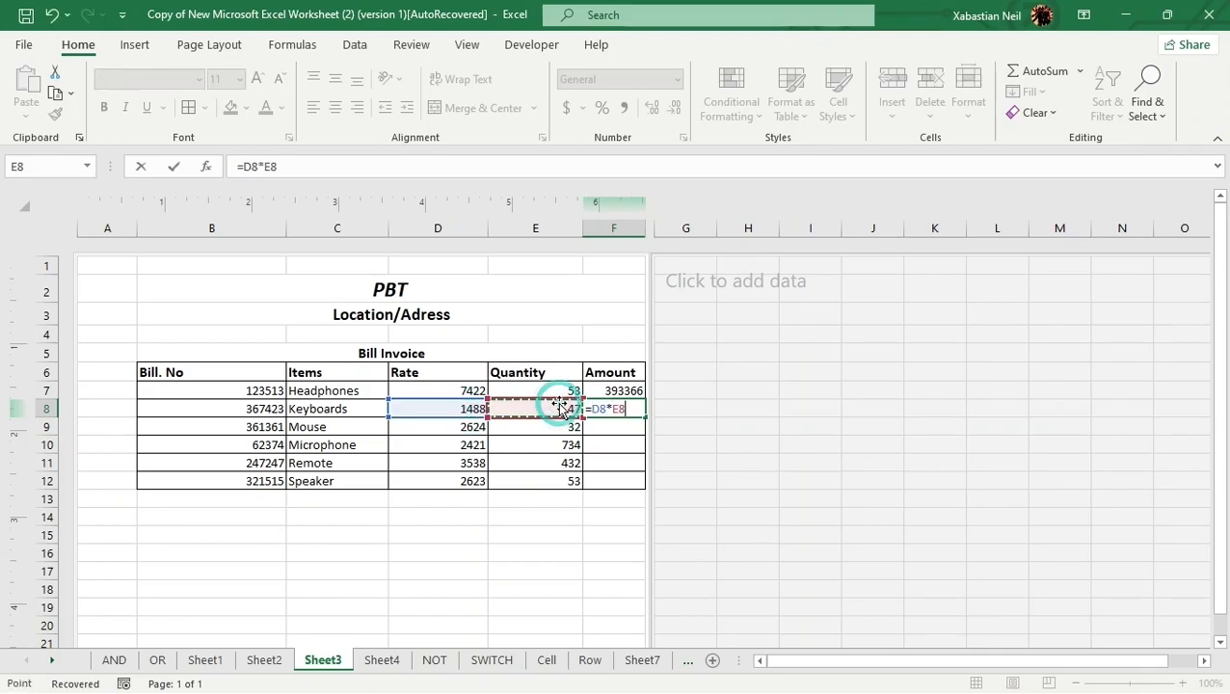
key("Return")
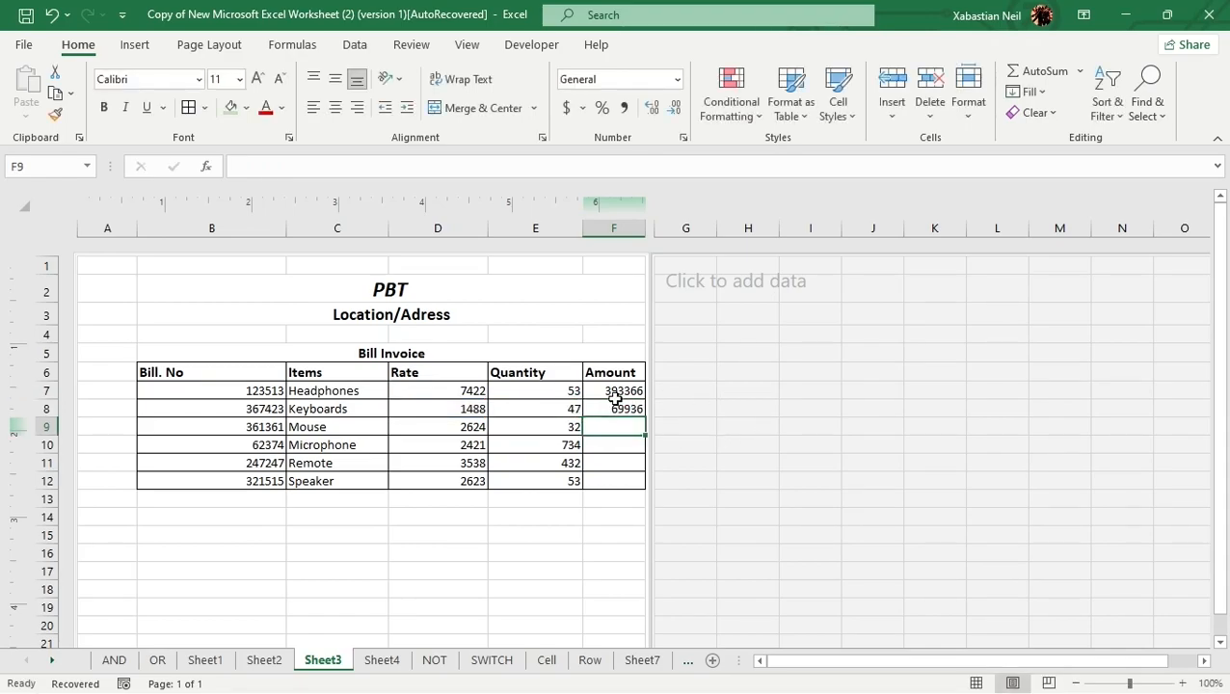
- Fill the amount formula from cell F8 down through F12 for the remaining items
left_click(622, 408)
double_click(636, 410)
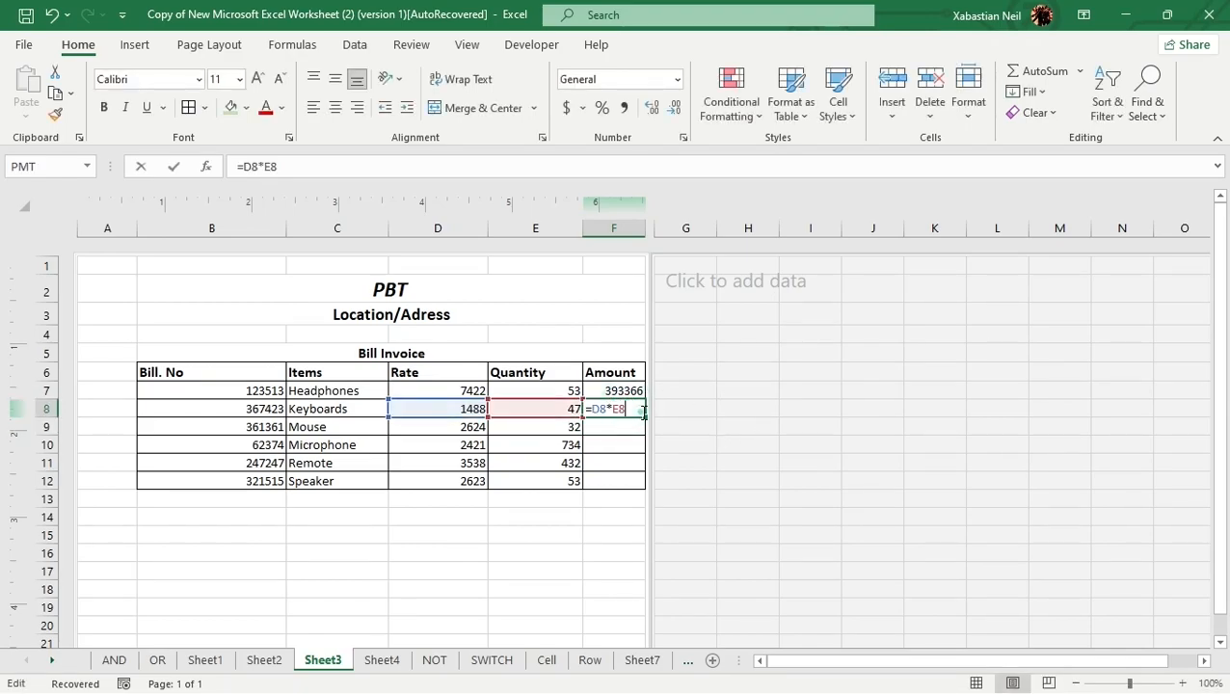
left_click(631, 445)
left_click(632, 412)
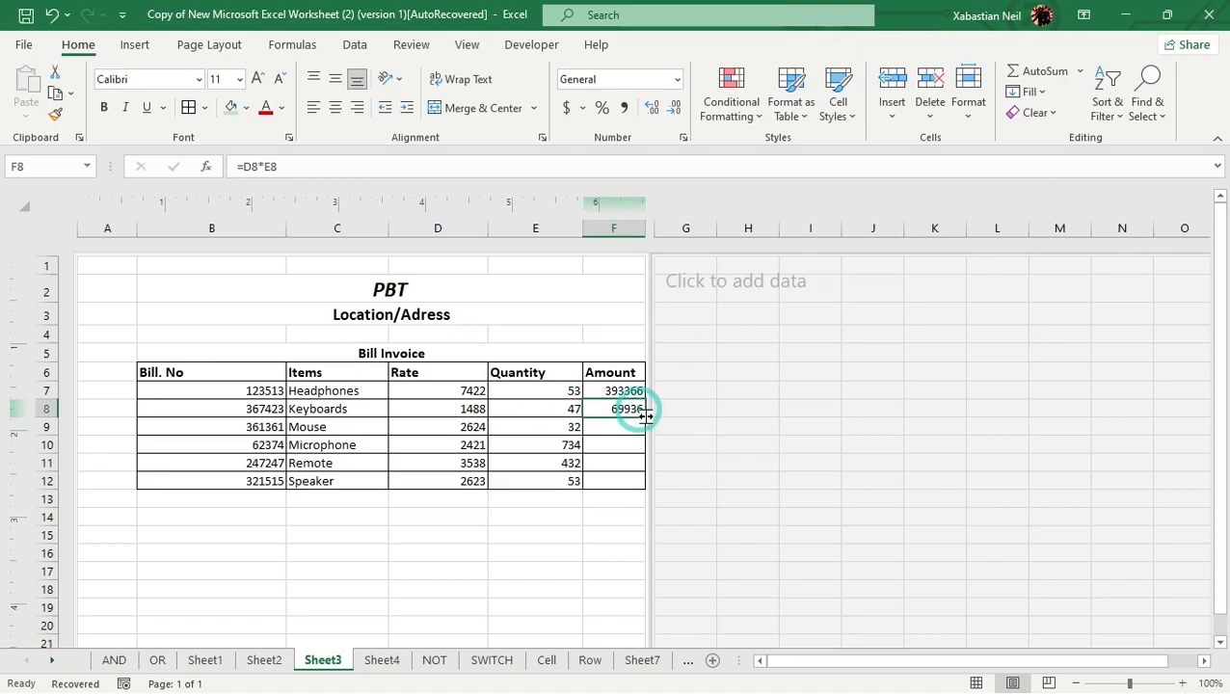
double_click(644, 416)
left_click(577, 589)
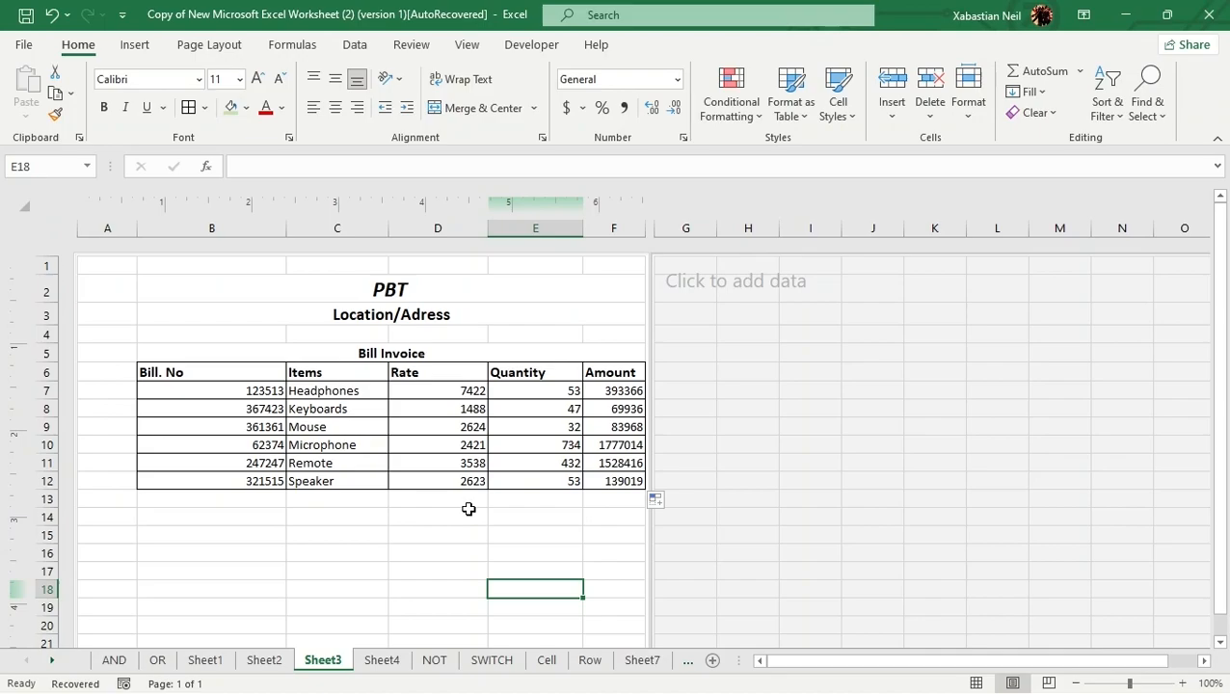
- Merge and center cells D13:E13 below the table and enter the label "Total"
left_click_drag(466, 502, 565, 497)
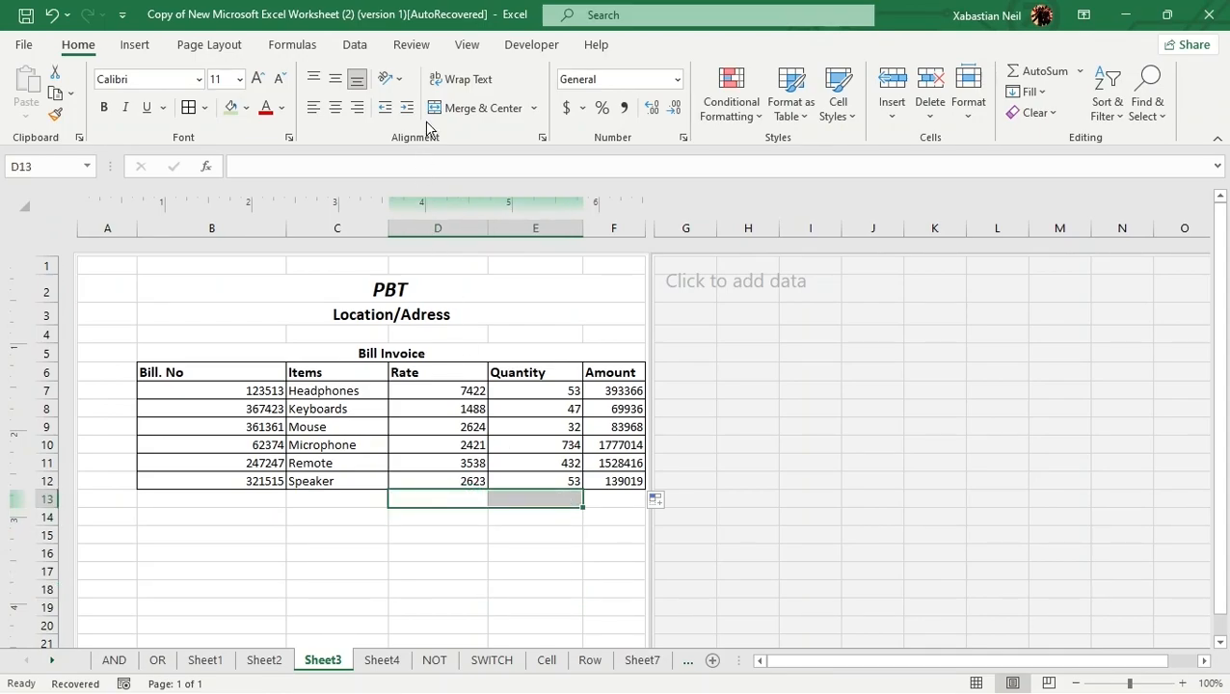
left_click(453, 108)
left_click(499, 497)
type("T")
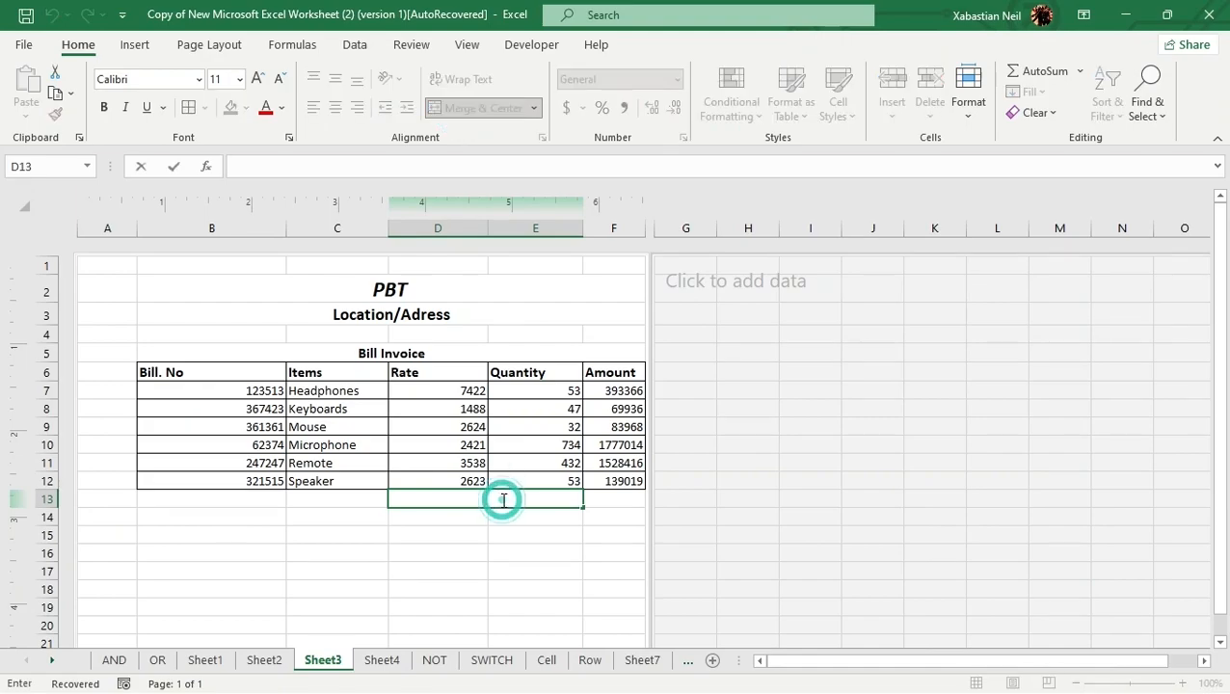
type("otal")
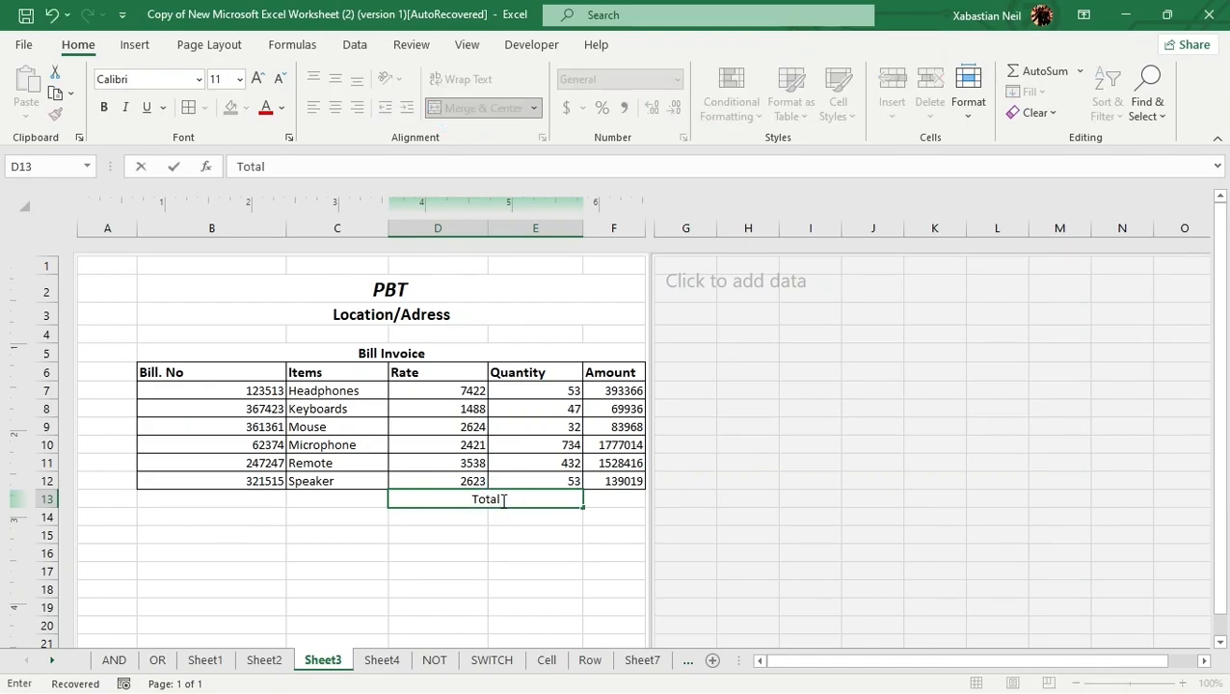
- Merge and center cells D14:E14 and enter the label "GST 20%"
left_click_drag(456, 516, 515, 516)
left_click(458, 108)
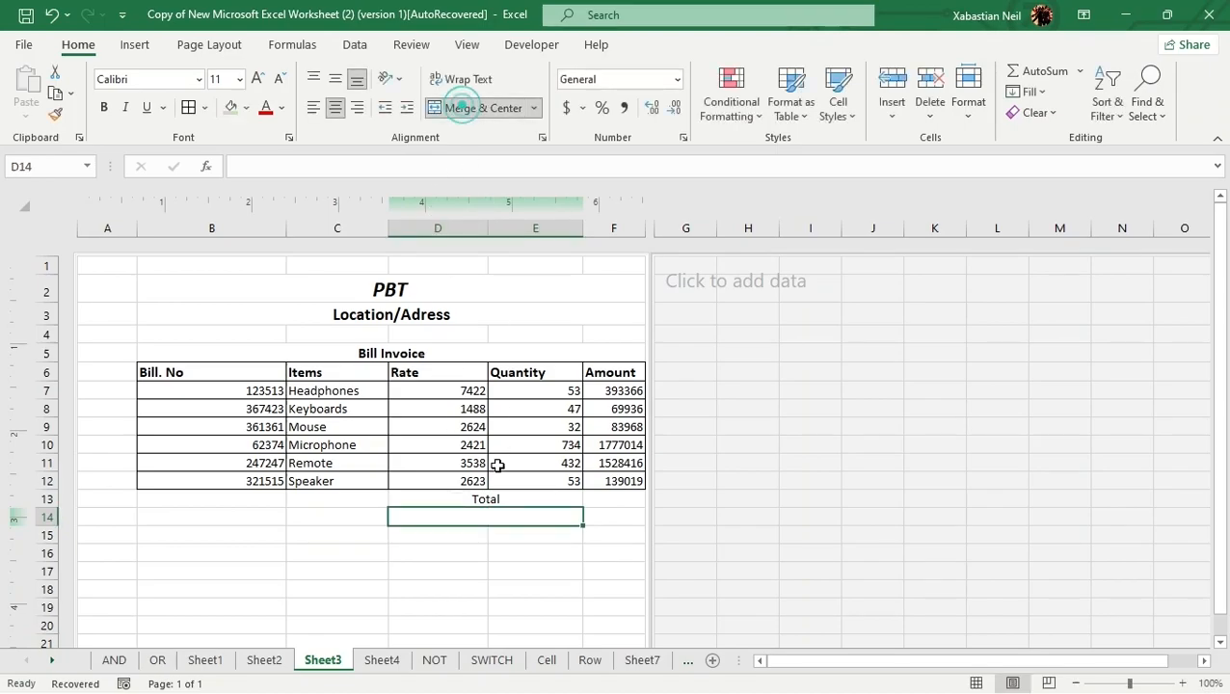
type("GST 20%")
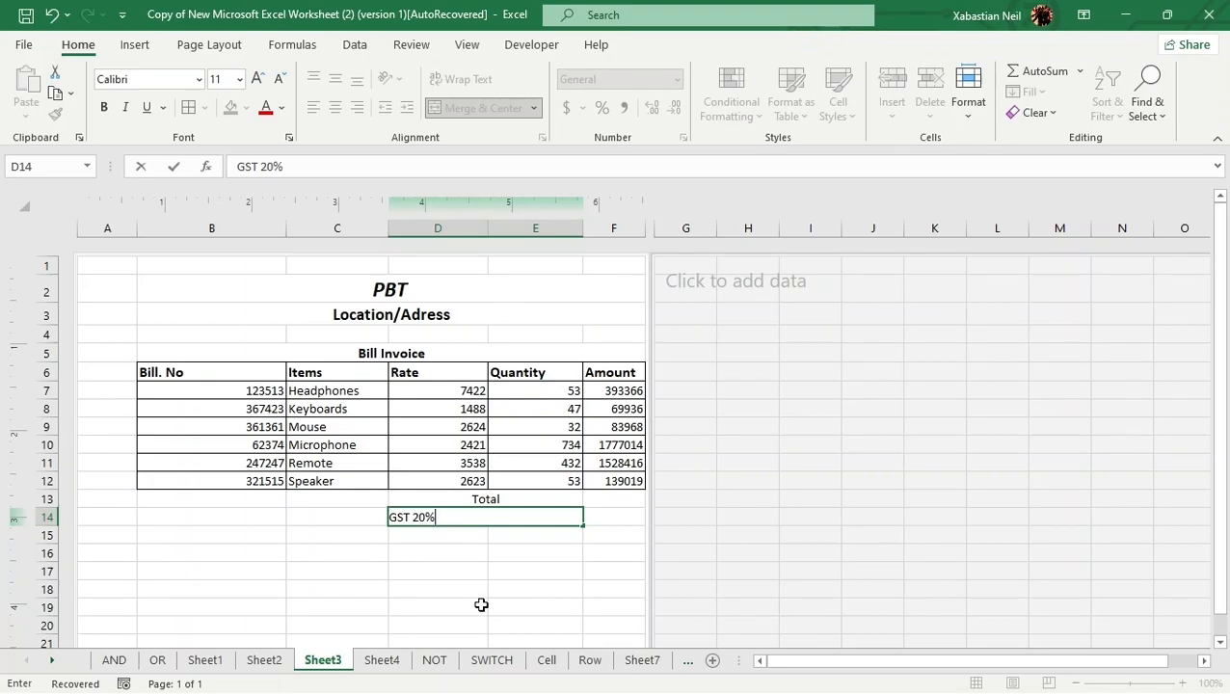
- Merge and center cells D15:E15 and enter the label "Grand Total"
left_click_drag(468, 538, 503, 538)
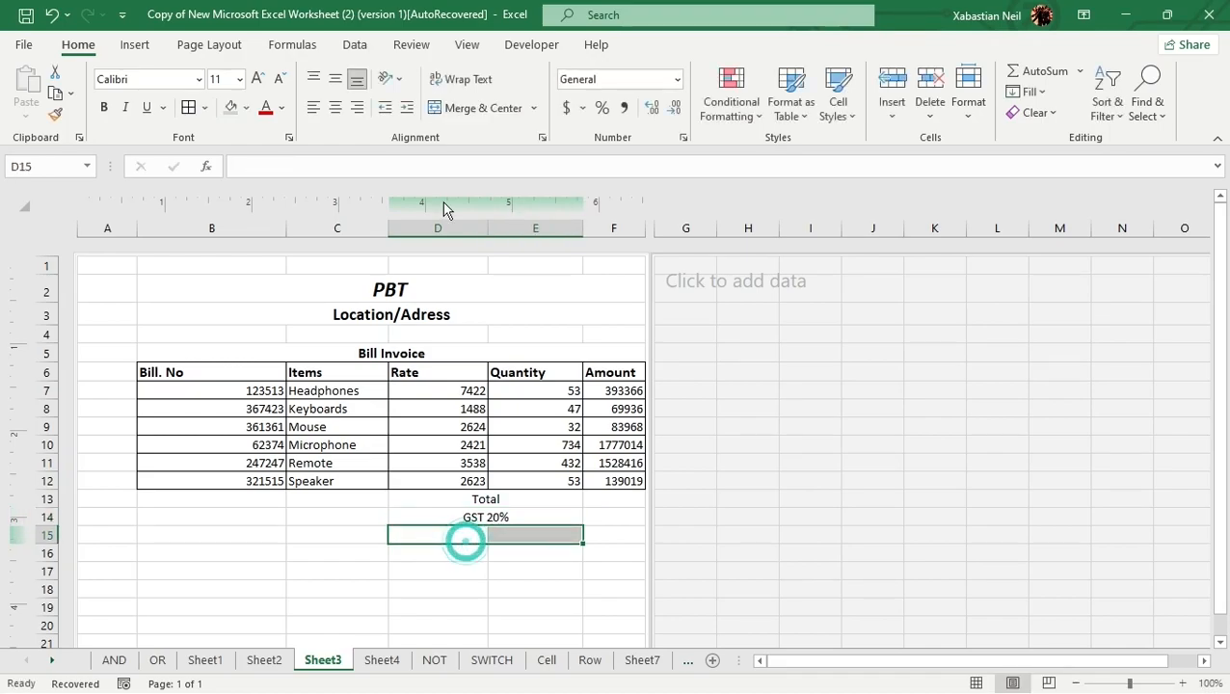
left_click(453, 108)
double_click(496, 536)
type("Gra")
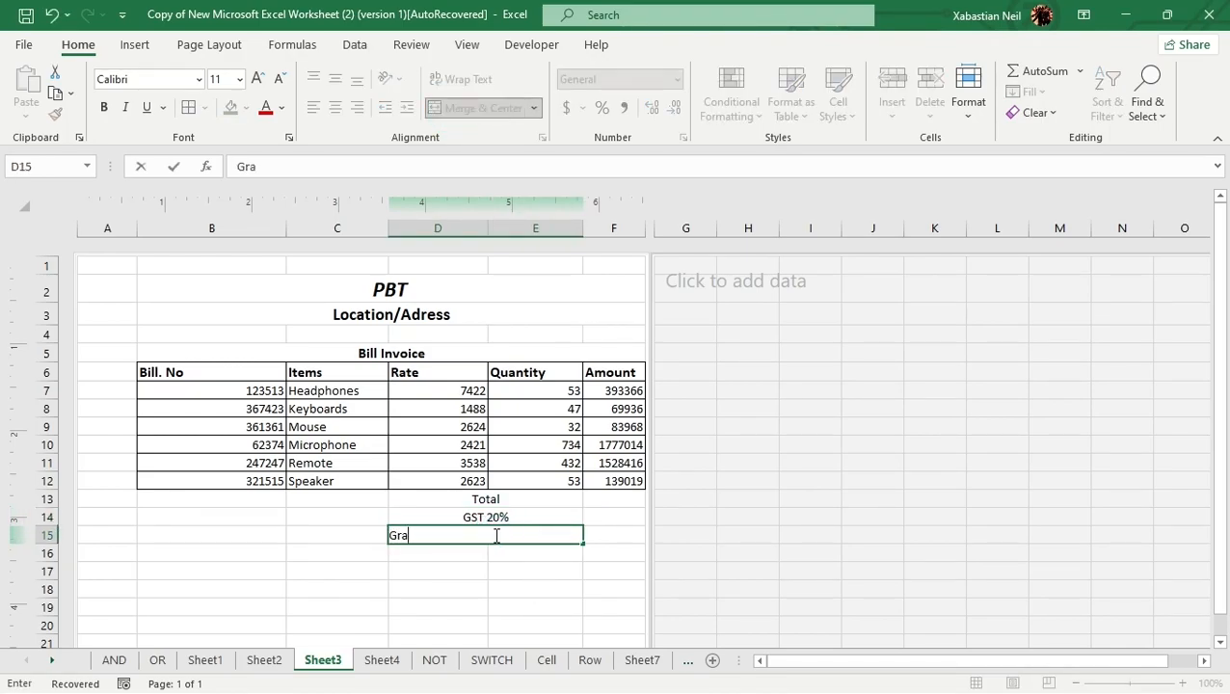
type("nd Total")
left_click(552, 571)
- Apply all borders to the Total, GST 20% and Grand Total rows in D13:F15
left_click_drag(544, 499, 607, 538)
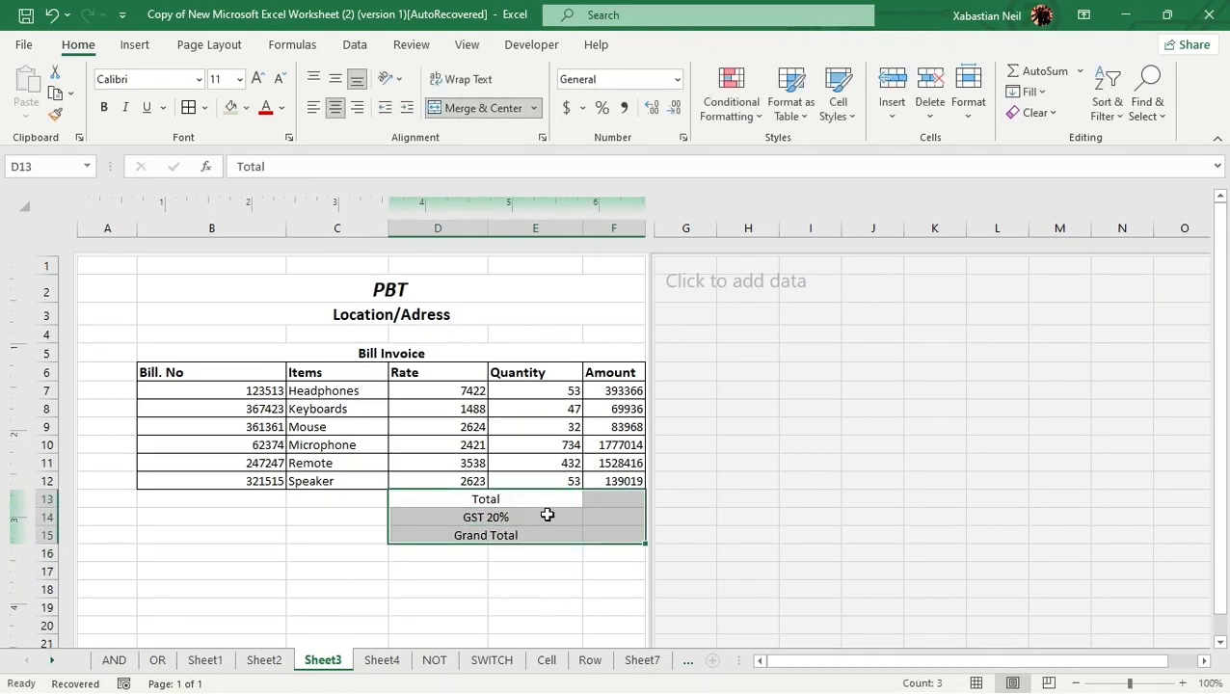
left_click(188, 109)
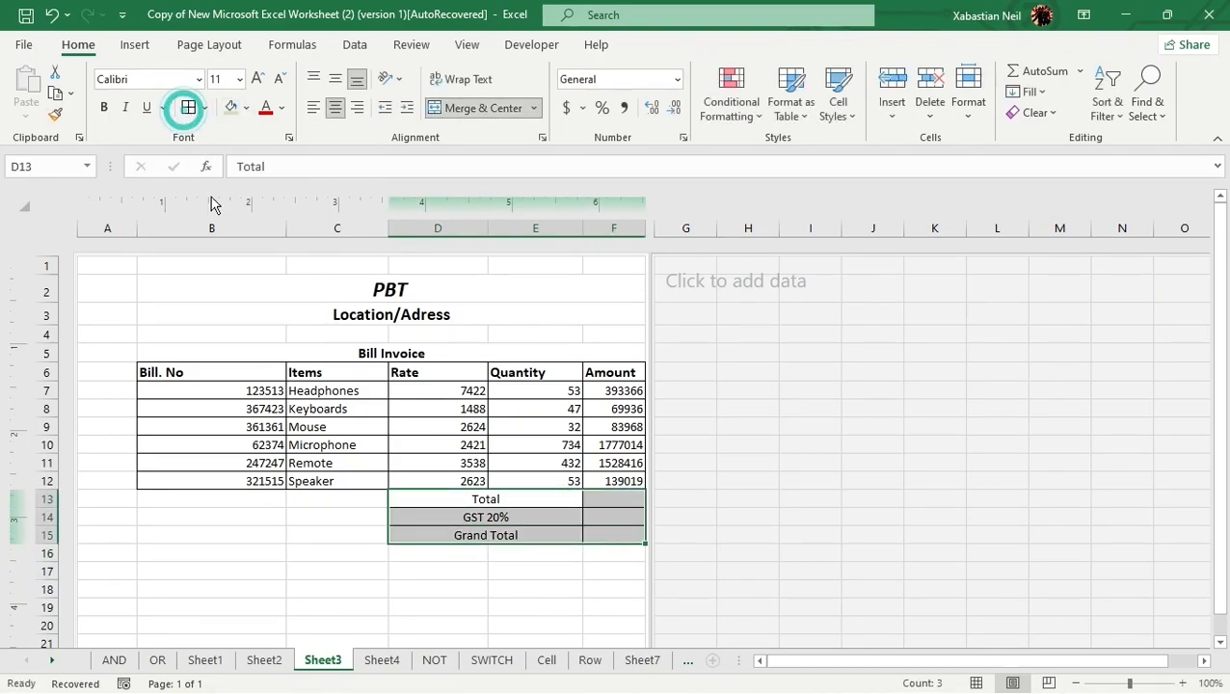
left_click(578, 574)
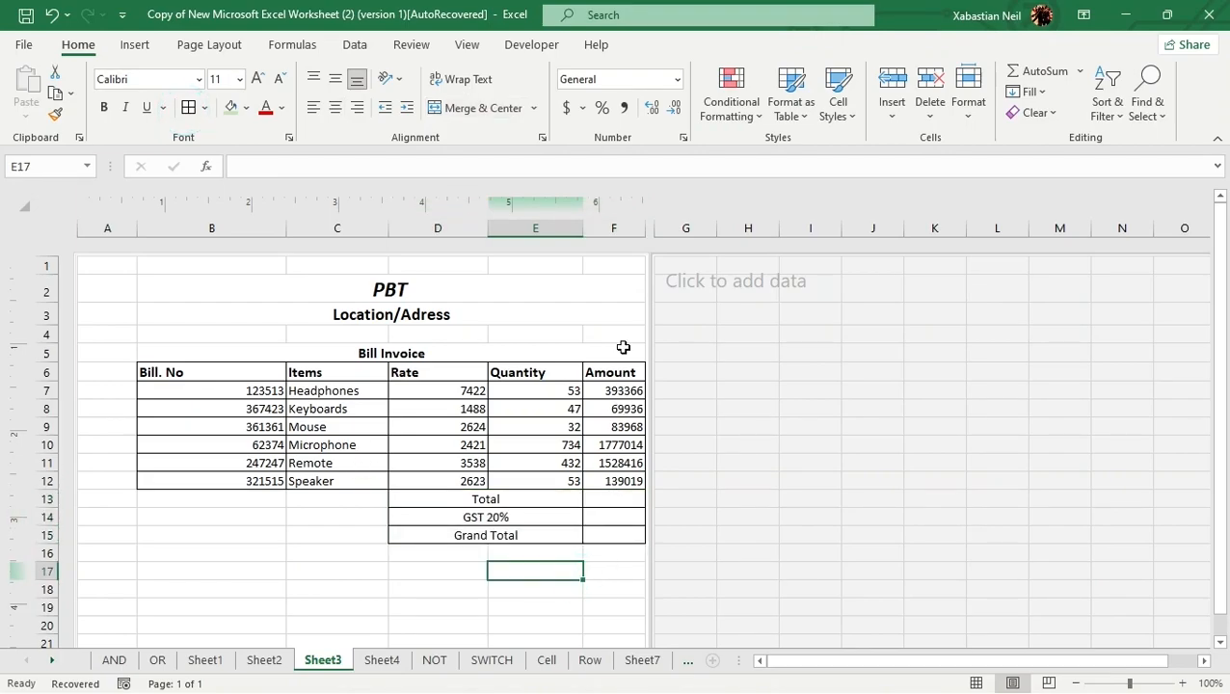
- Enter =SUM(F7:F12) in cell F13 to total the item amounts
left_click(632, 500)
double_click(632, 499)
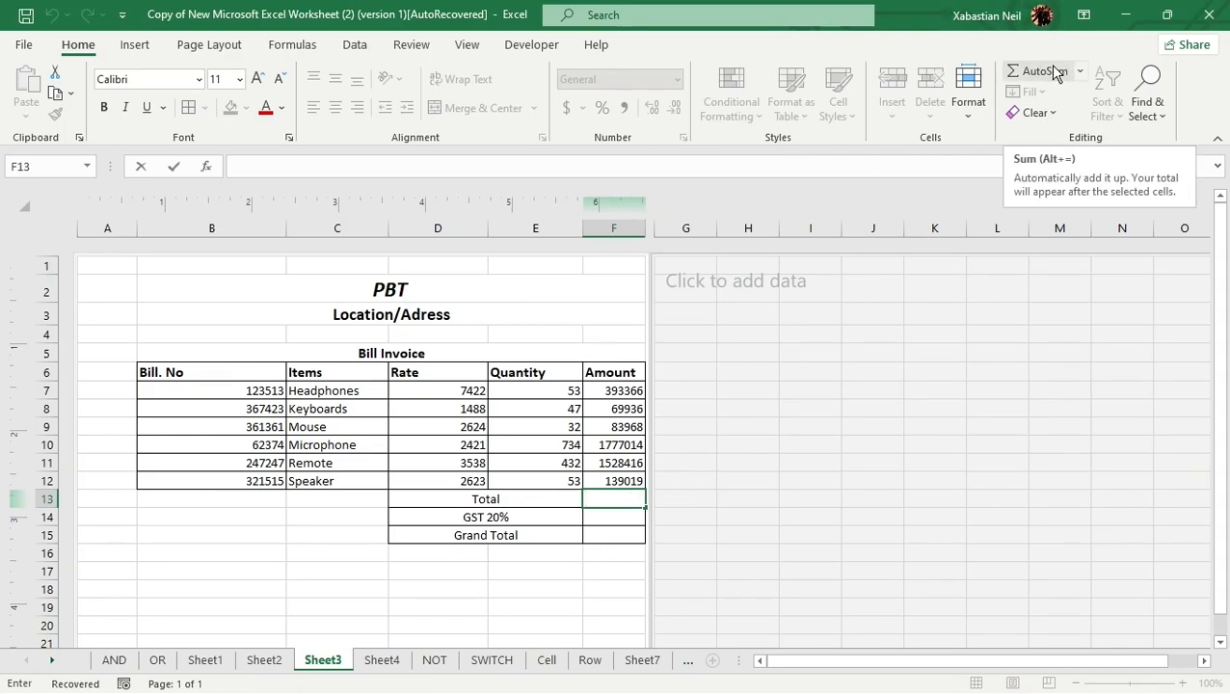
type("=sum")
key("Tab")
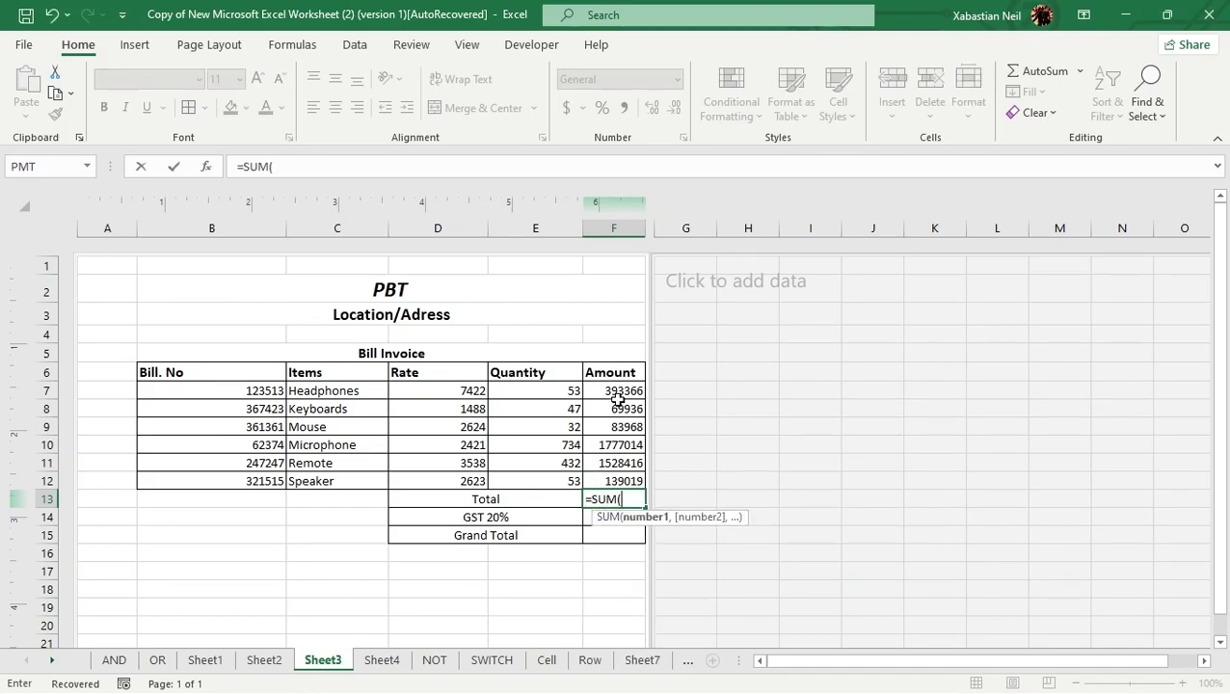
left_click_drag(627, 391, 636, 479)
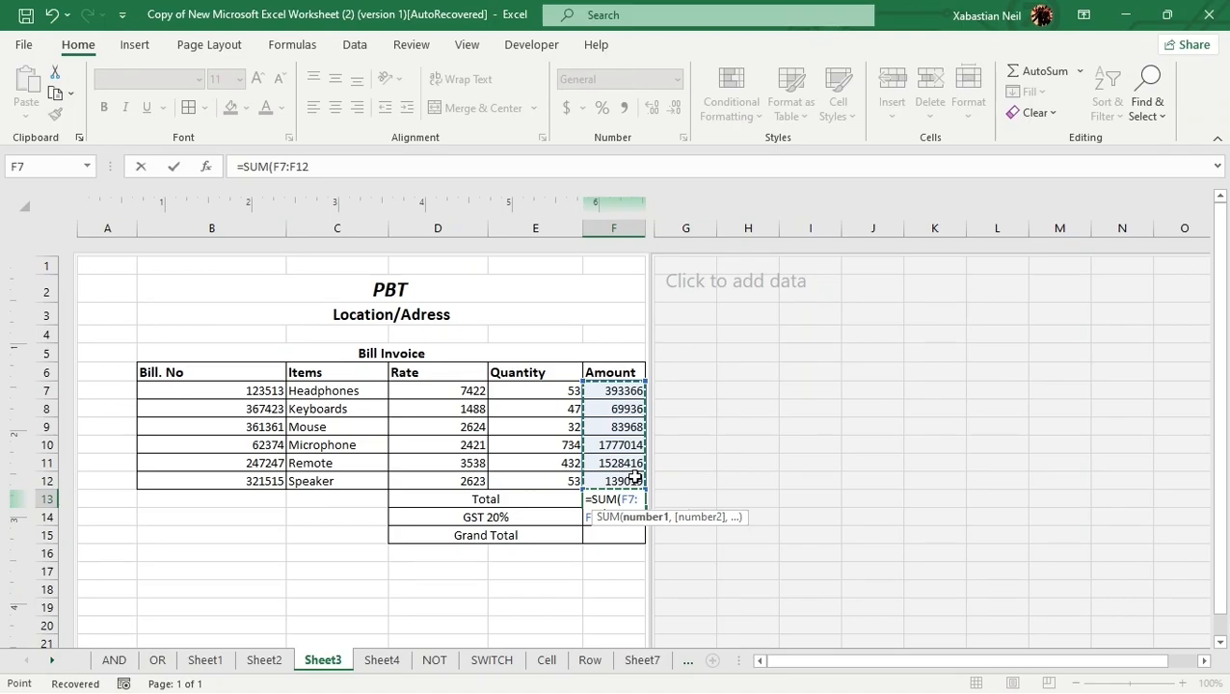
type(")")
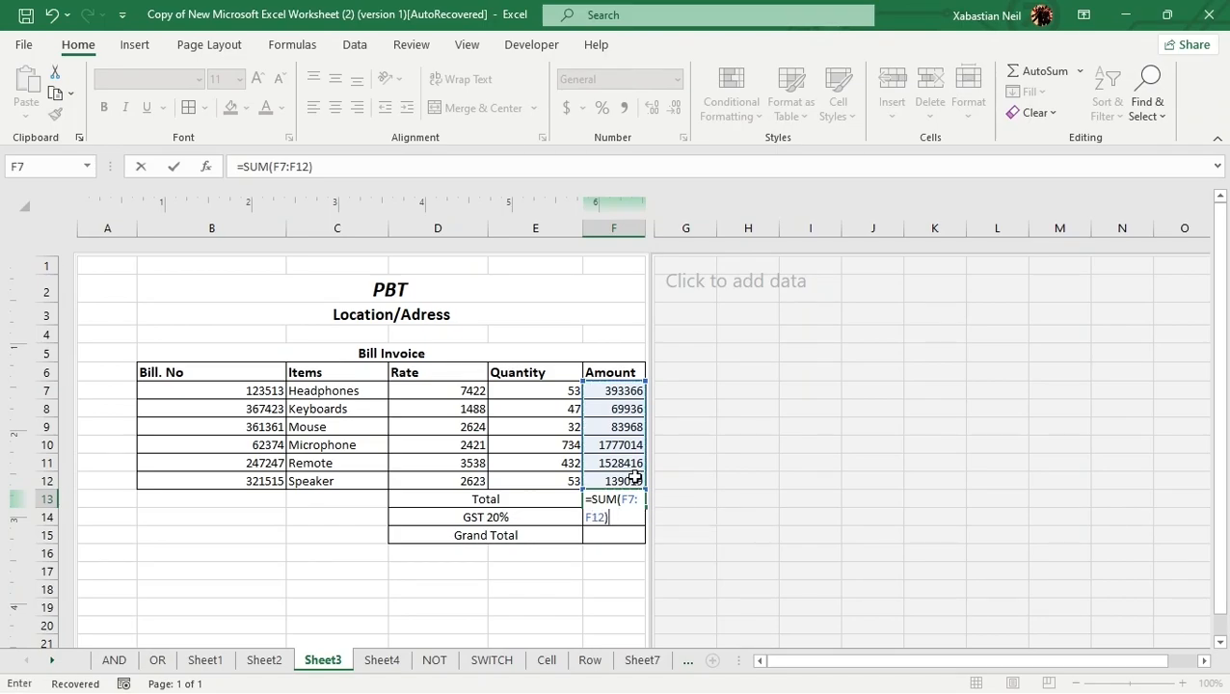
key("Return")
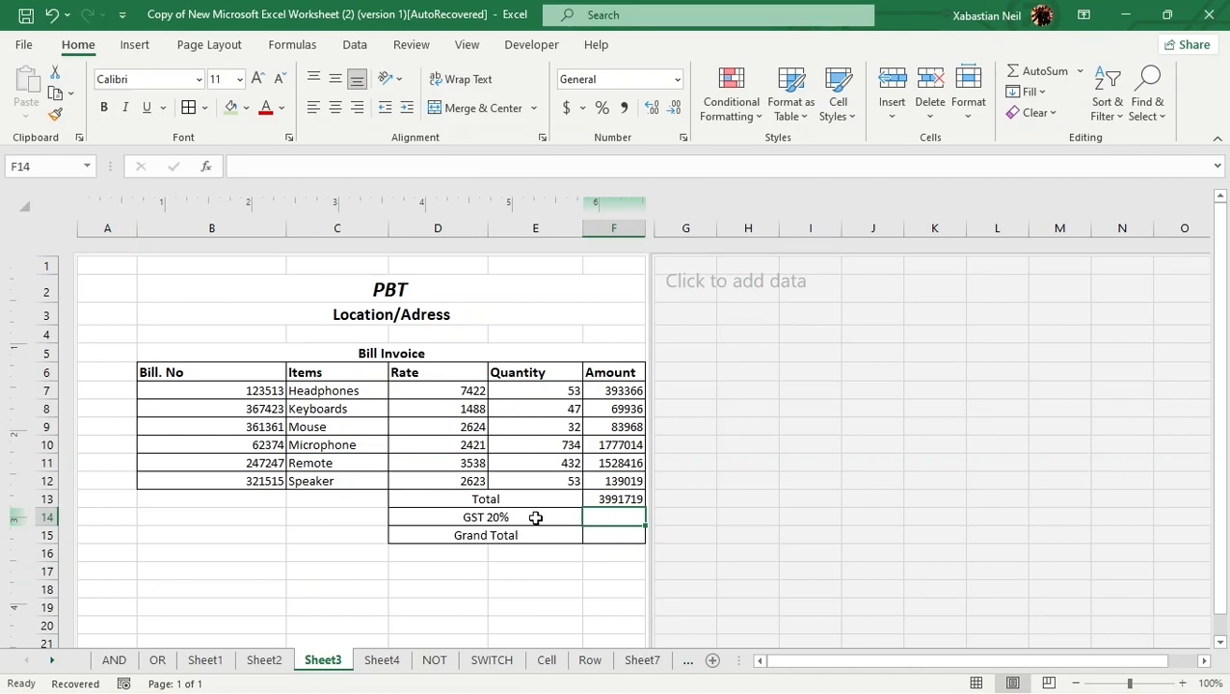
- Calculate the GST in cell F14 with the formula =F13*20/100
type("=")
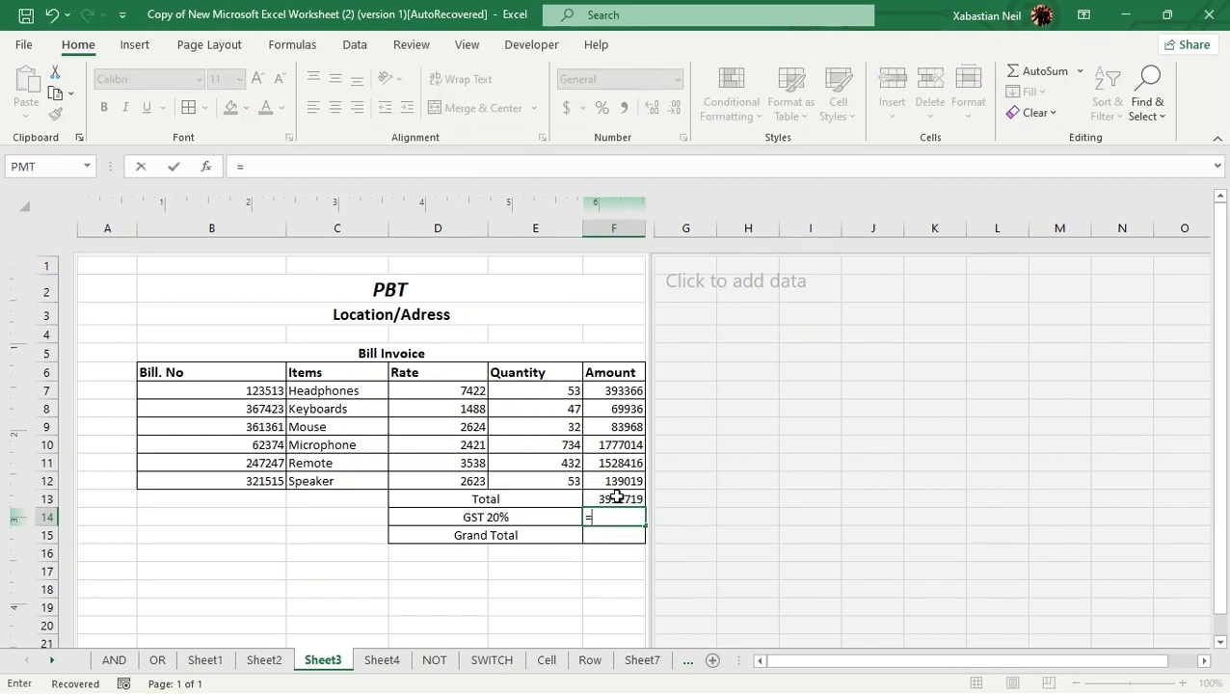
left_click(617, 498)
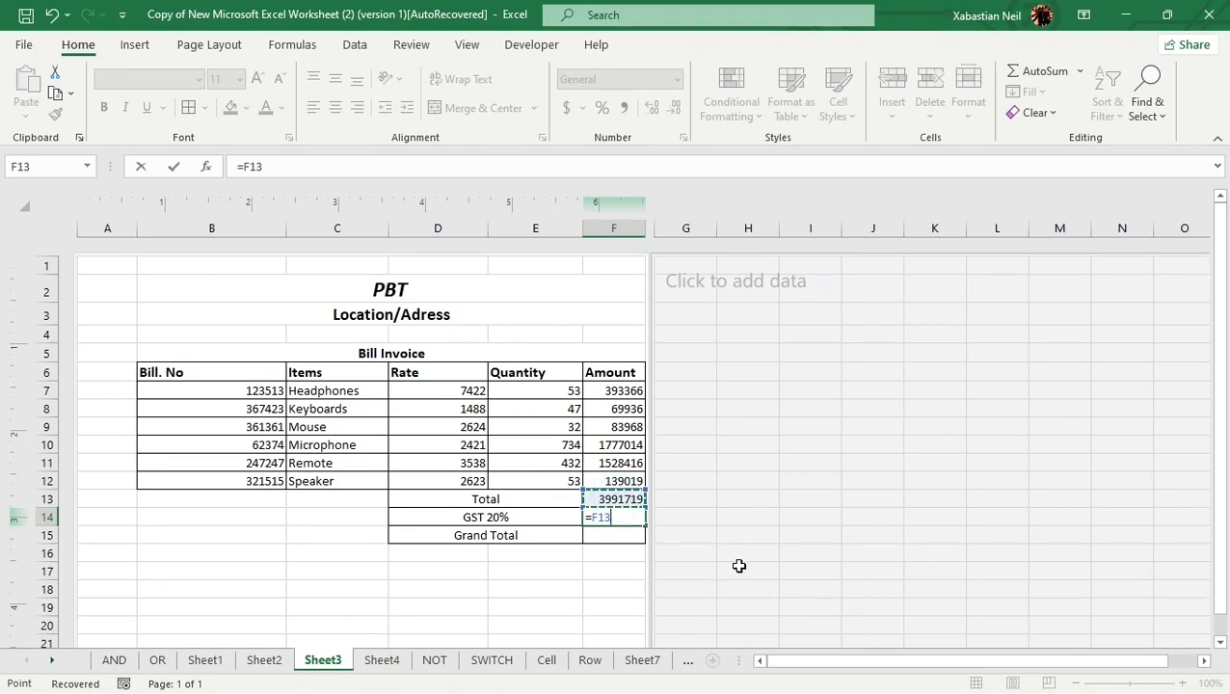
type("*")
type("20/100")
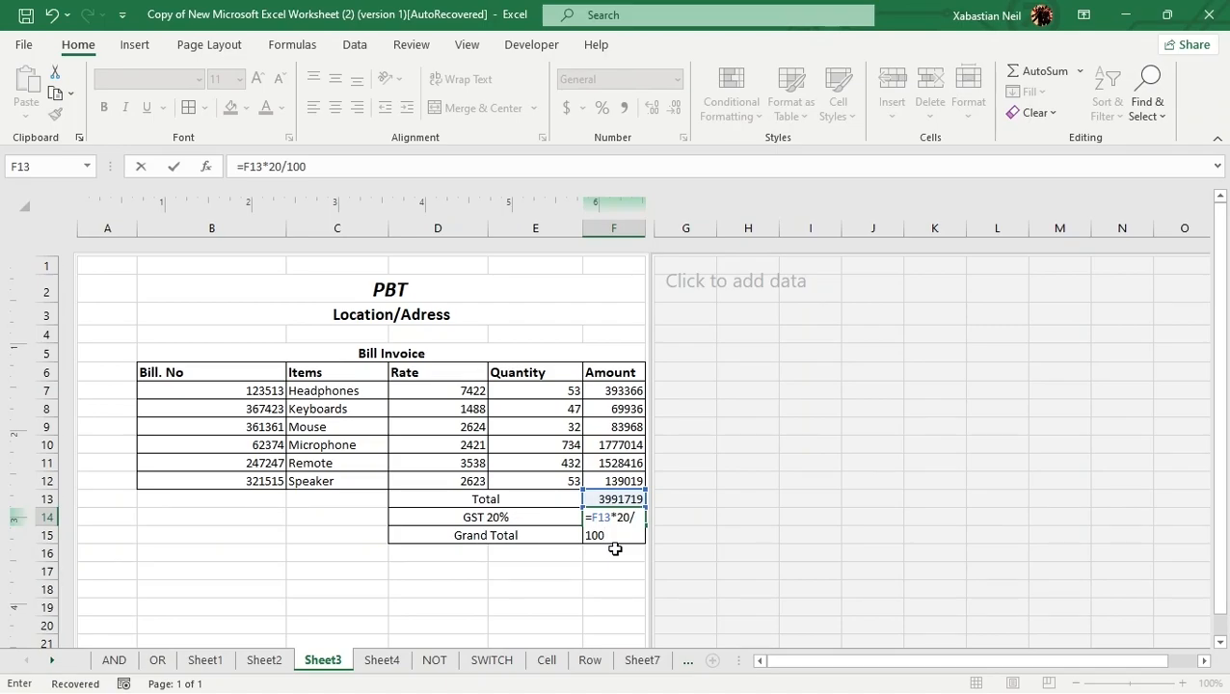
key("Return")
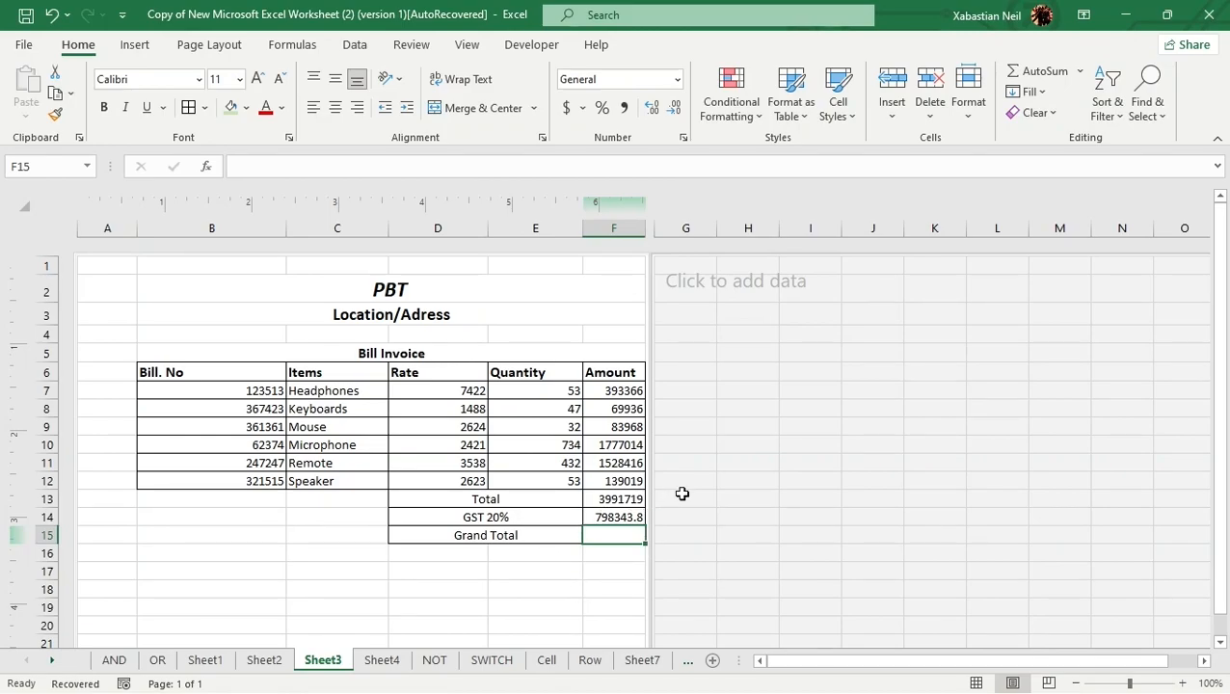
- Enter the formula =F13-F14 in cell F15 for the Grand Total
double_click(616, 532)
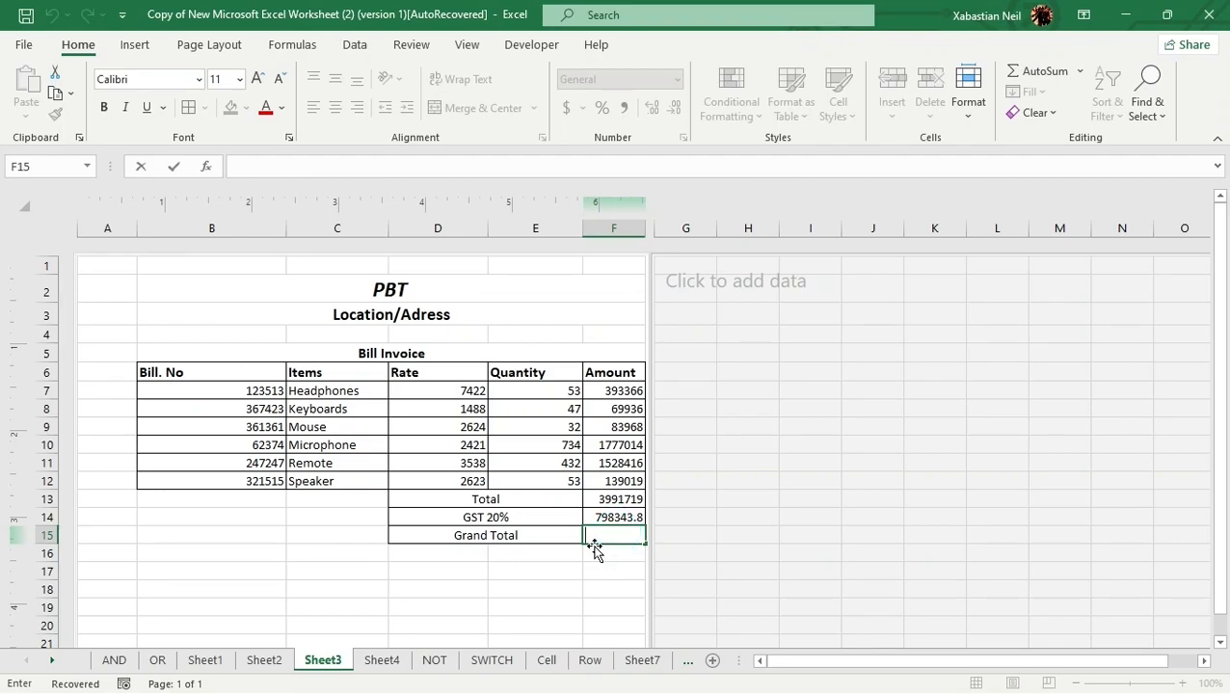
type("=")
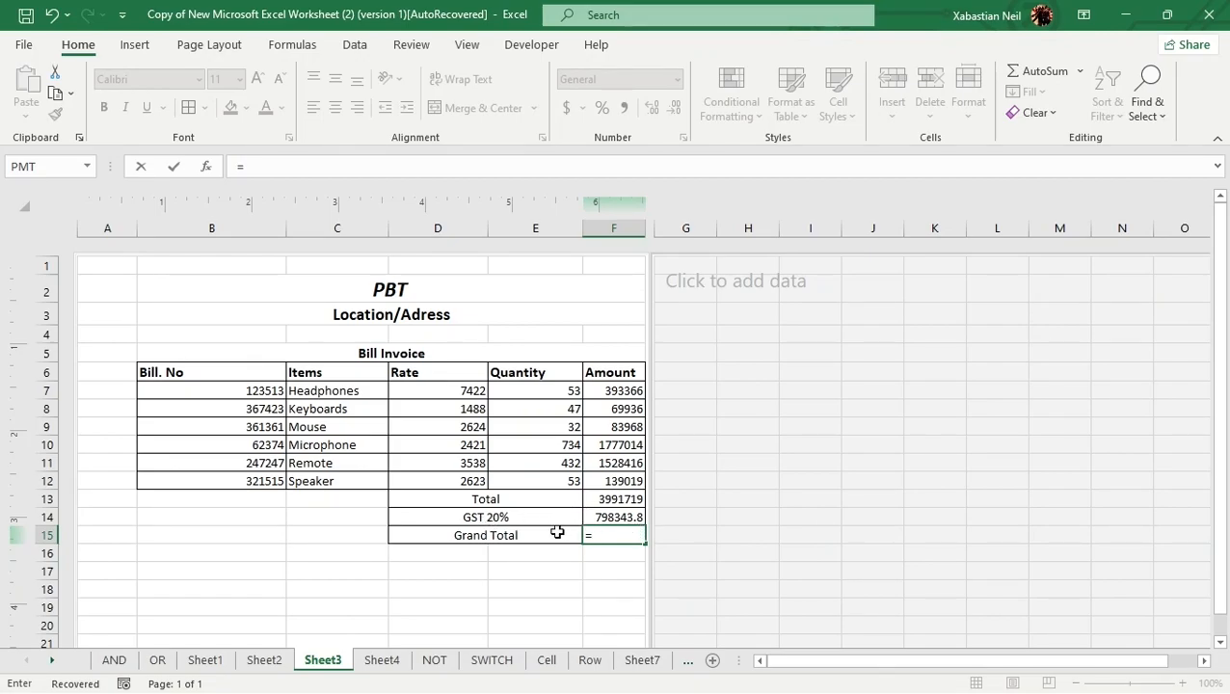
left_click(628, 537)
left_click(625, 502)
type("-")
left_click(625, 517)
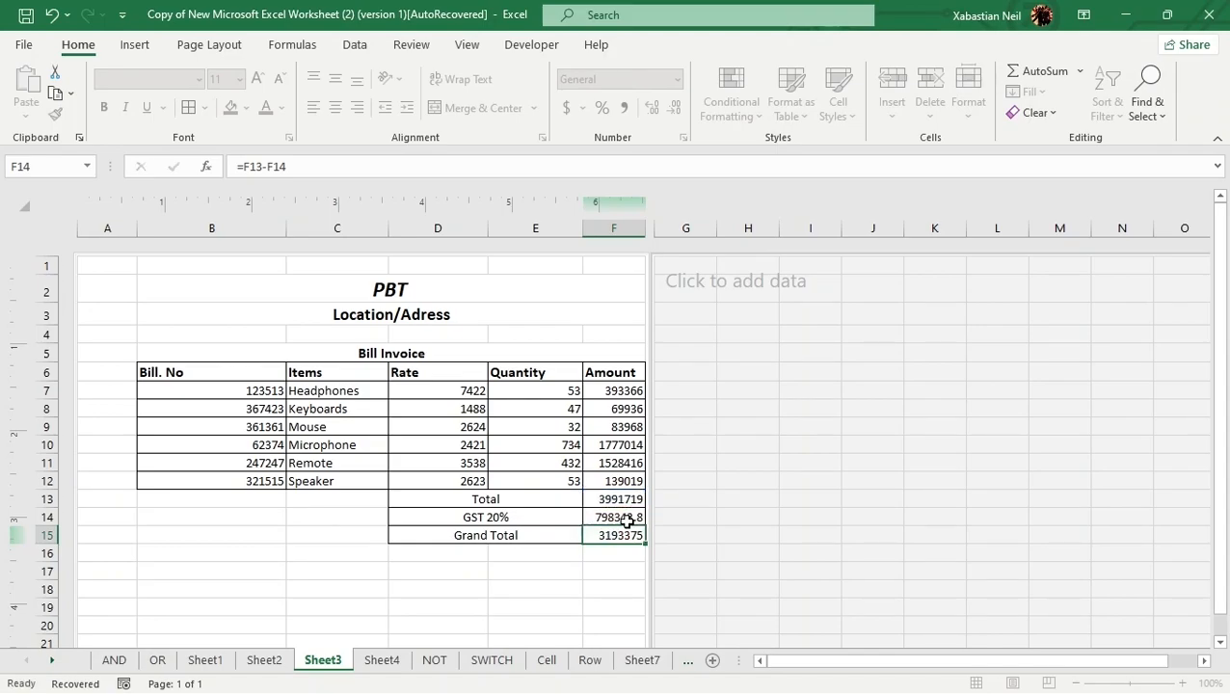
key("Return")
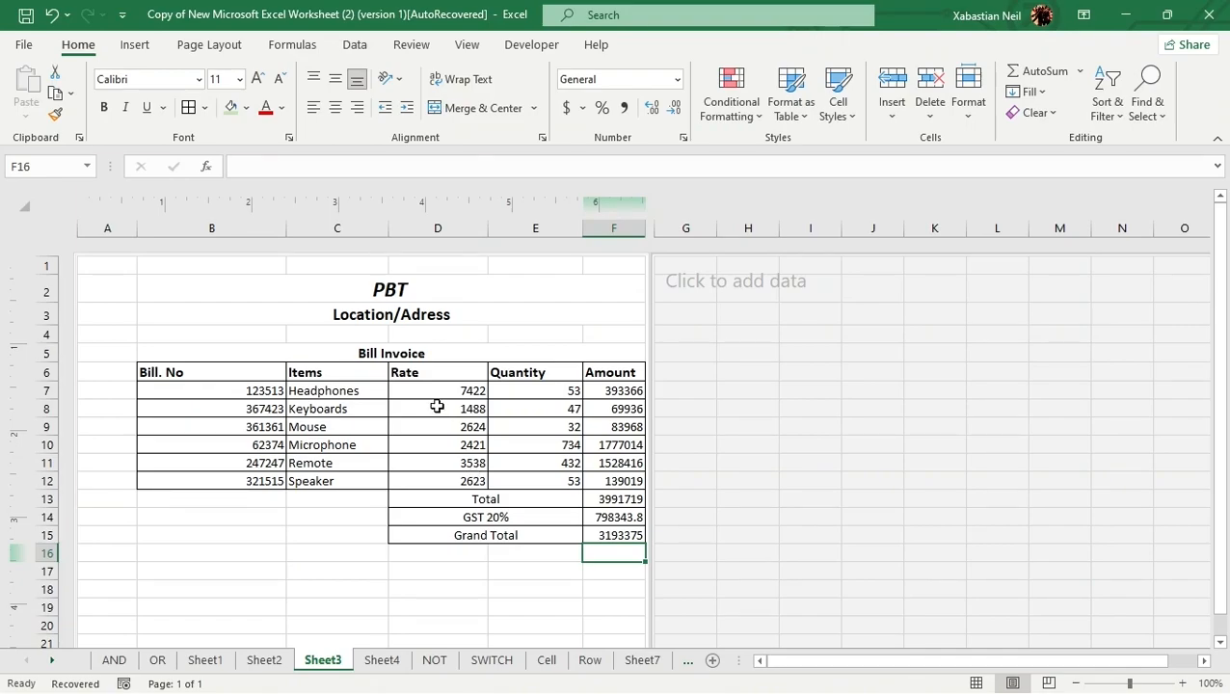
- Apply thick outside borders and a white fill to the whole invoice area B1:F17
left_click_drag(172, 268, 593, 502)
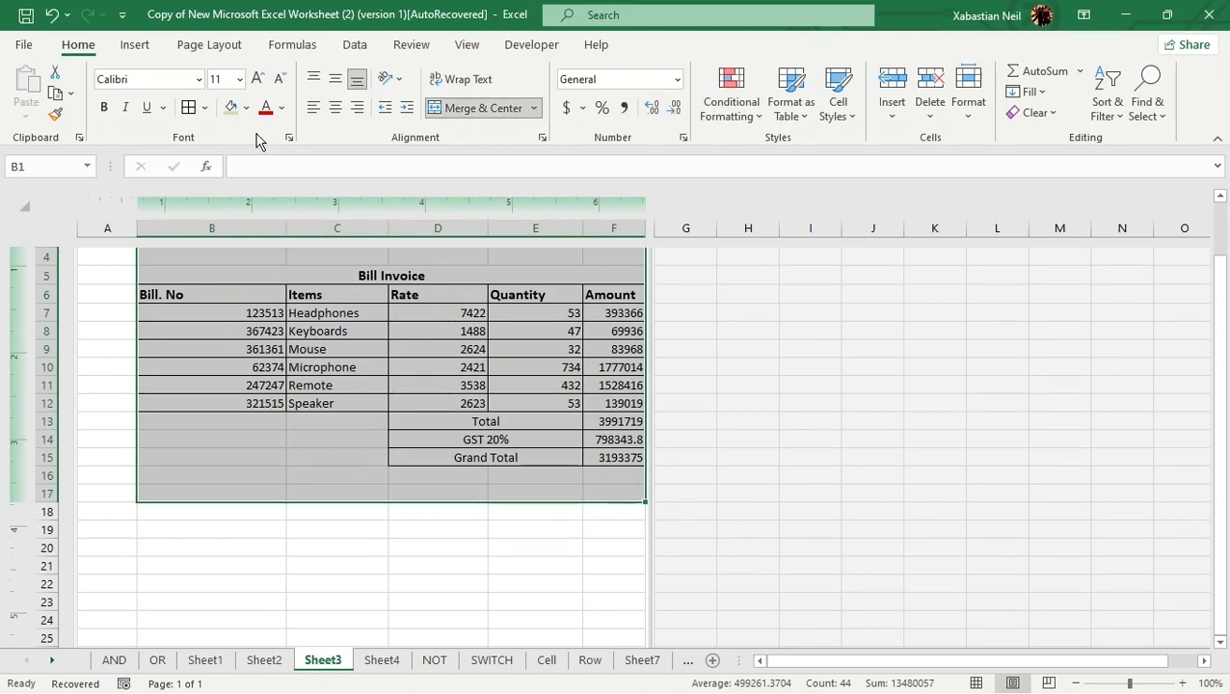
left_click(205, 108)
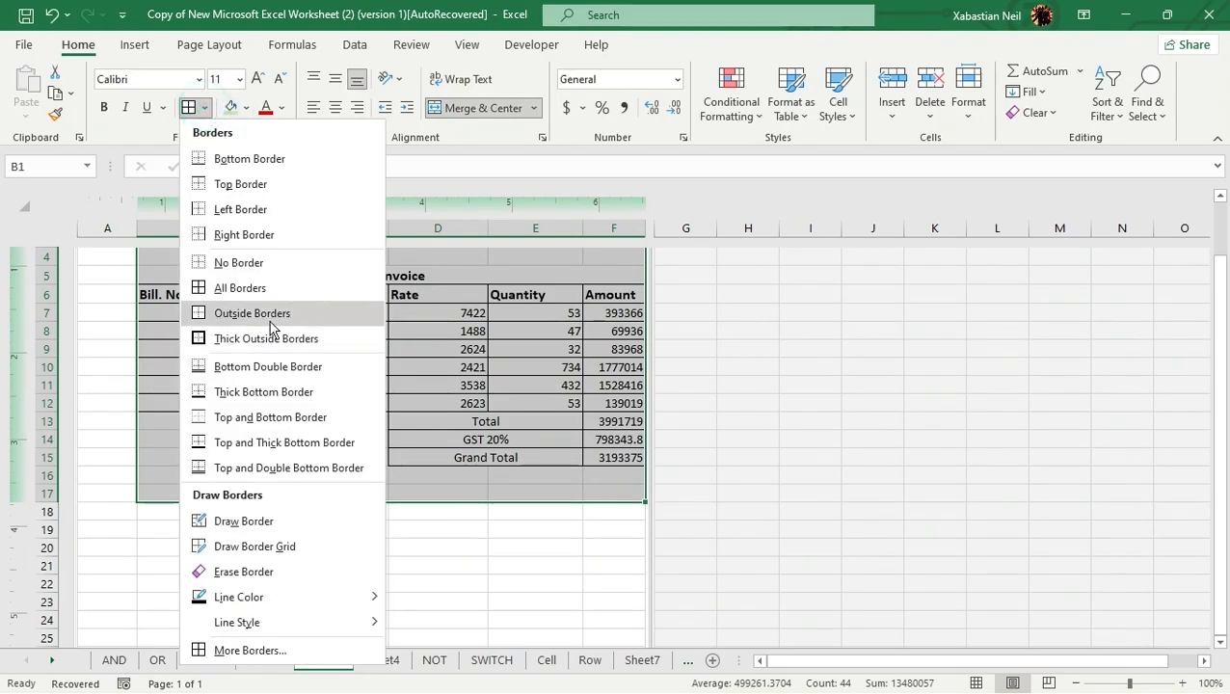
left_click(265, 338)
scroll(285, 549, "up", 1)
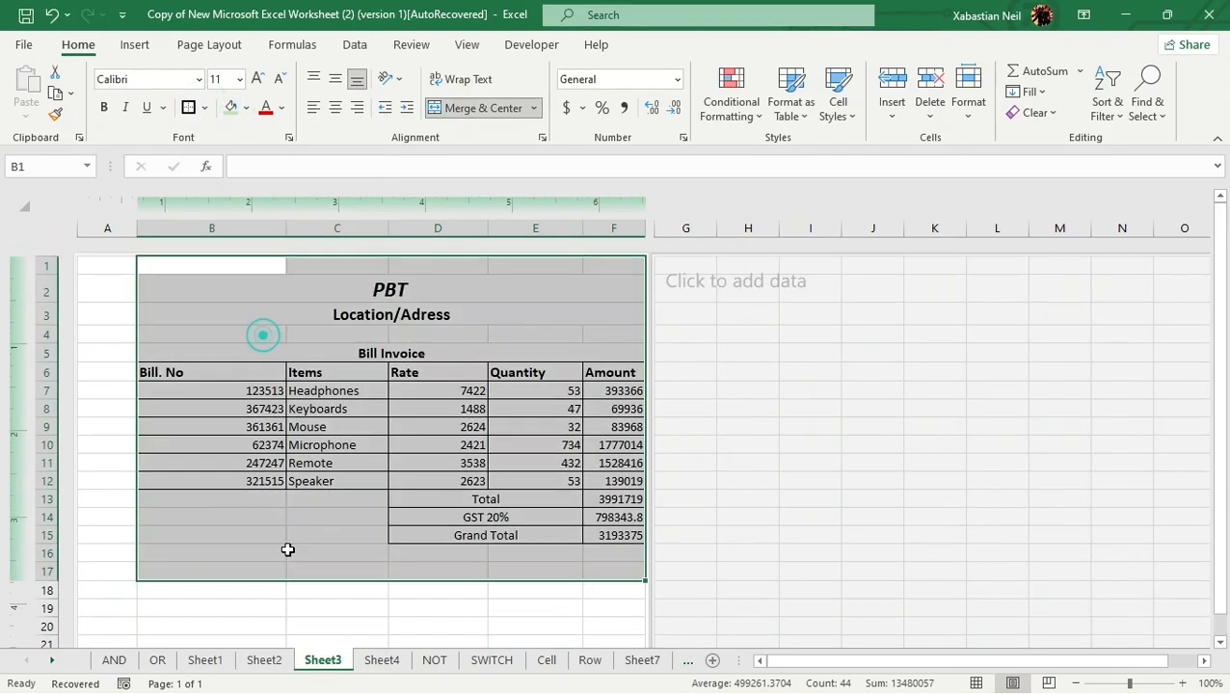
left_click(246, 108)
left_click(231, 159)
left_click(352, 285)
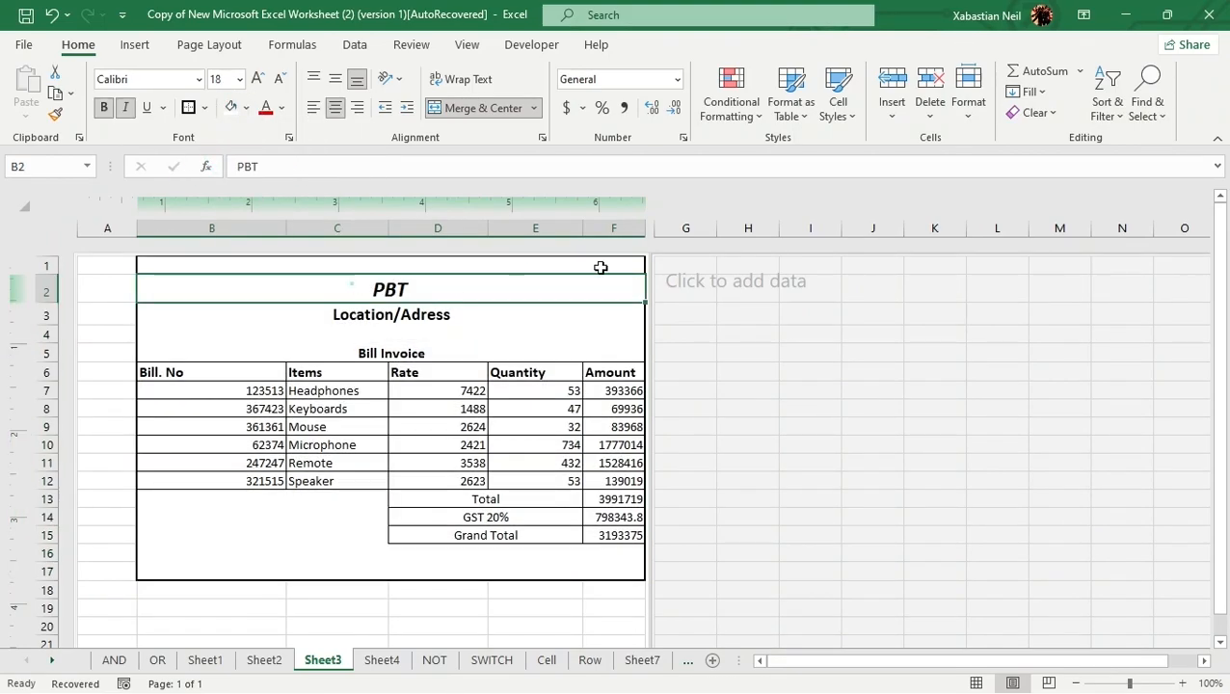
- Apply all borders to the PBT and Location/Adress heading rows, B2:F3
left_click(675, 228)
left_click_drag(444, 289, 457, 309)
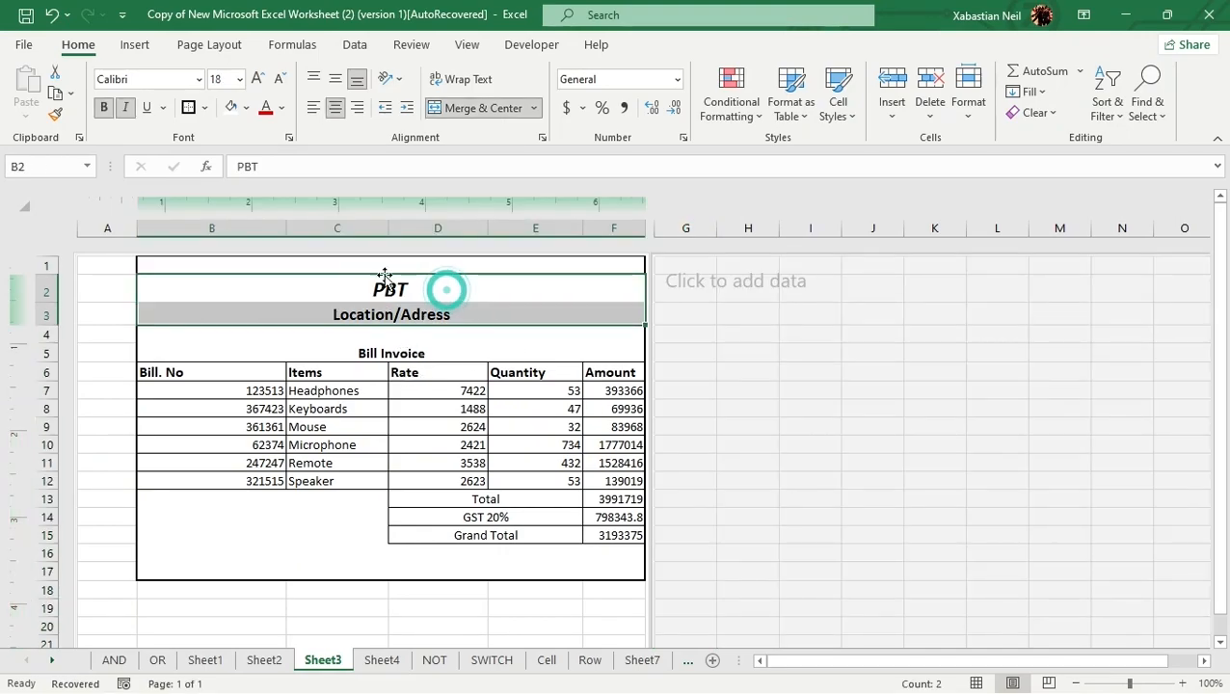
left_click(204, 107)
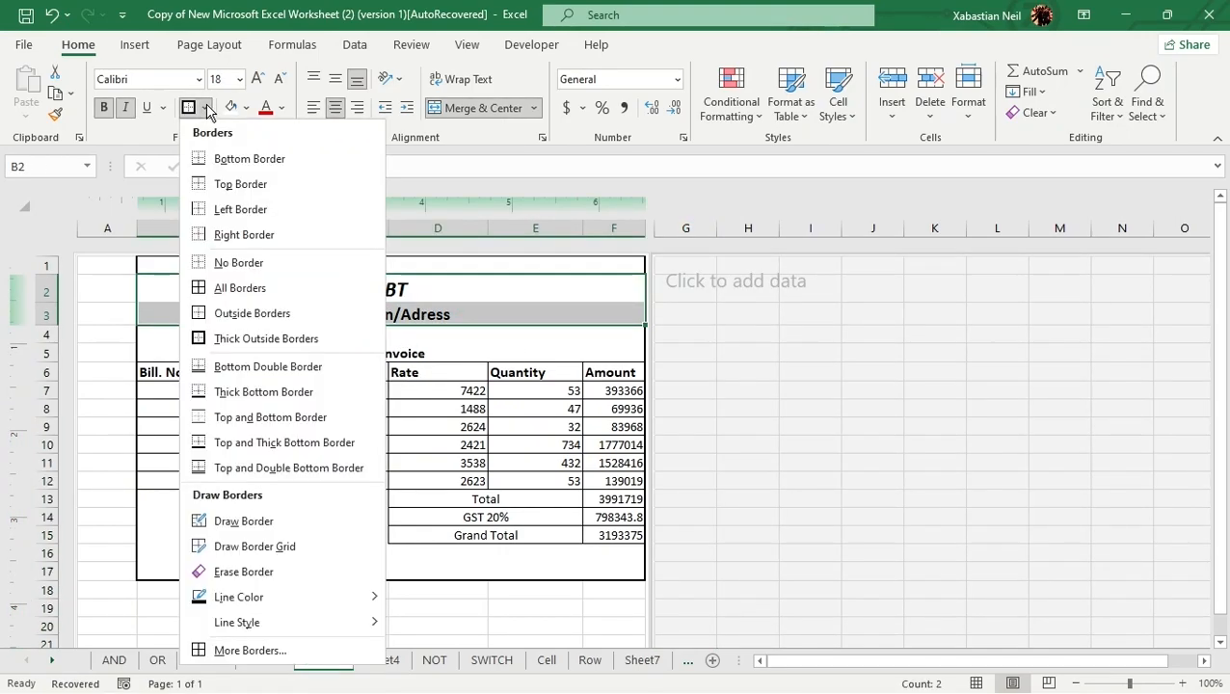
left_click(260, 289)
left_click(683, 313)
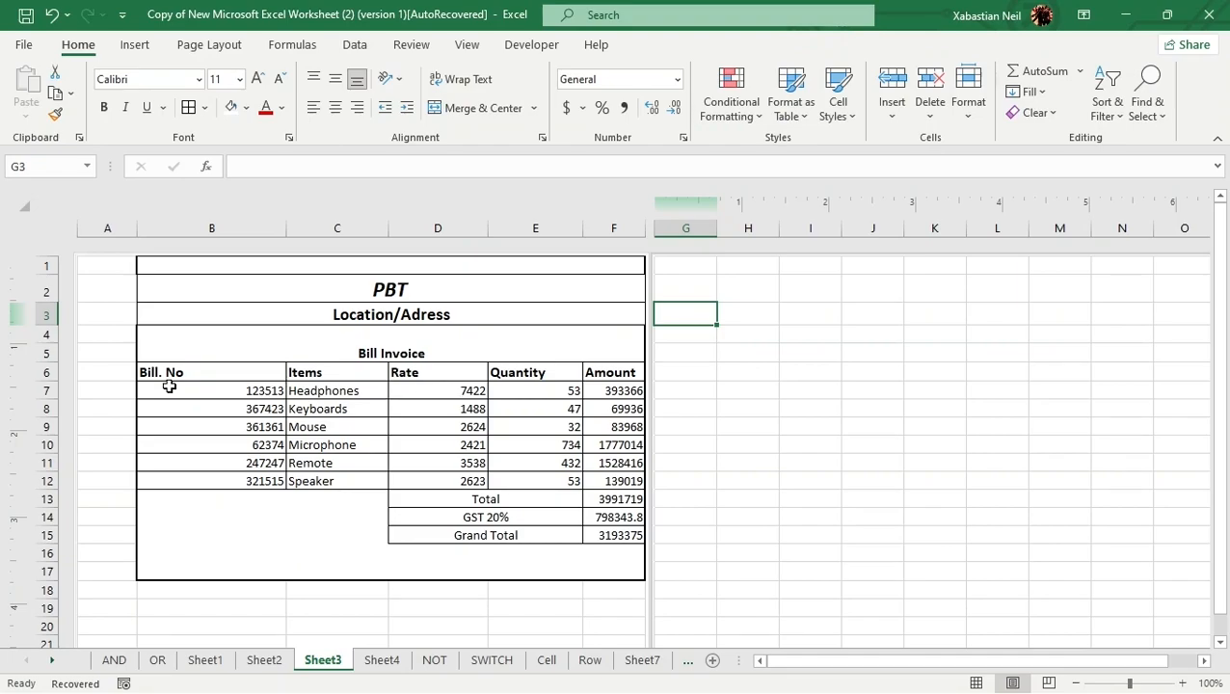
- Autofit the width of column B to its Bill. No entries
double_click(287, 229)
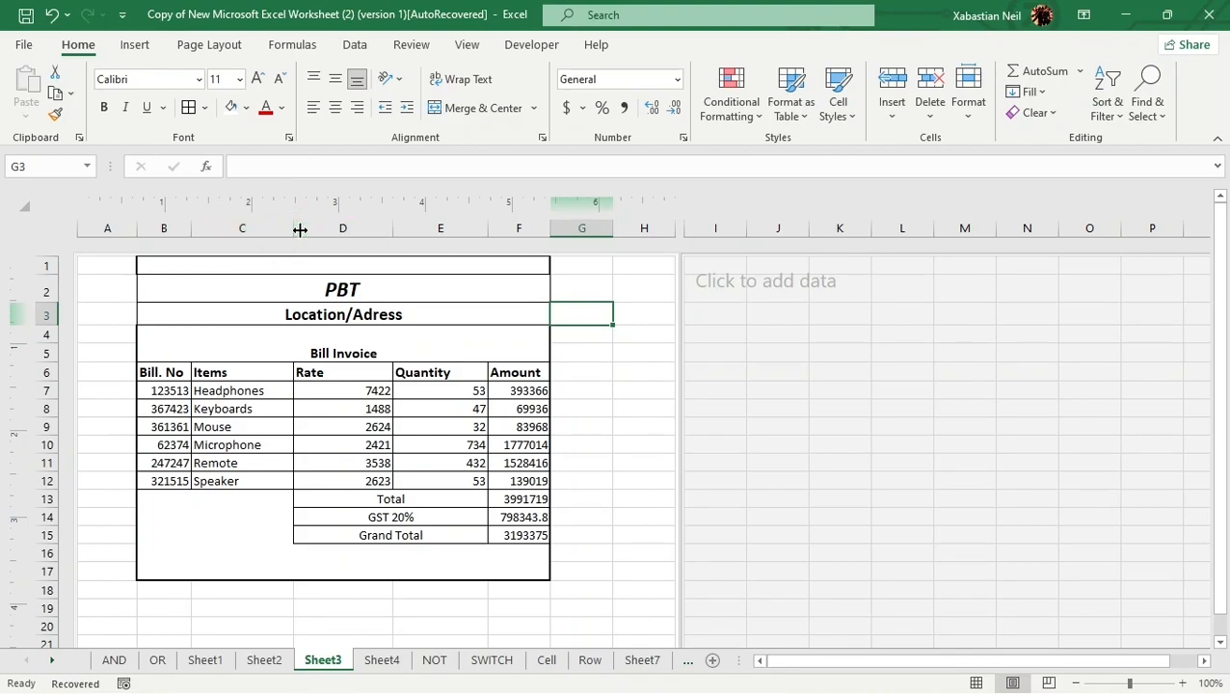
left_click(434, 479)
left_click(615, 410)
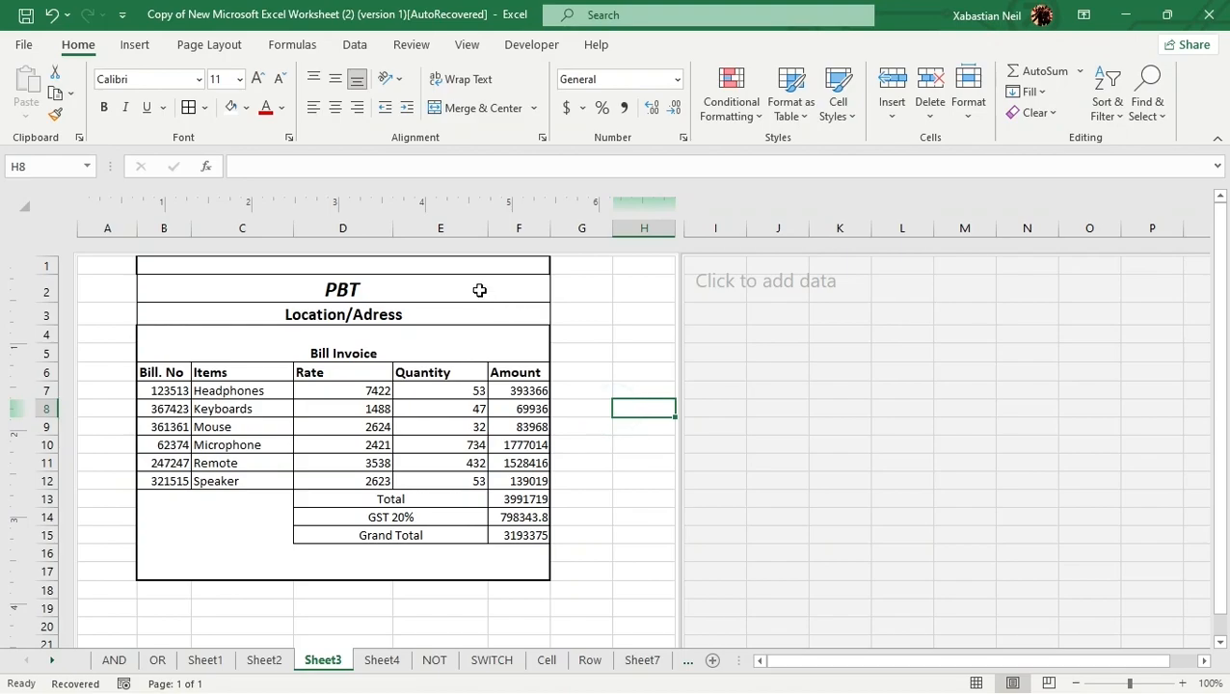